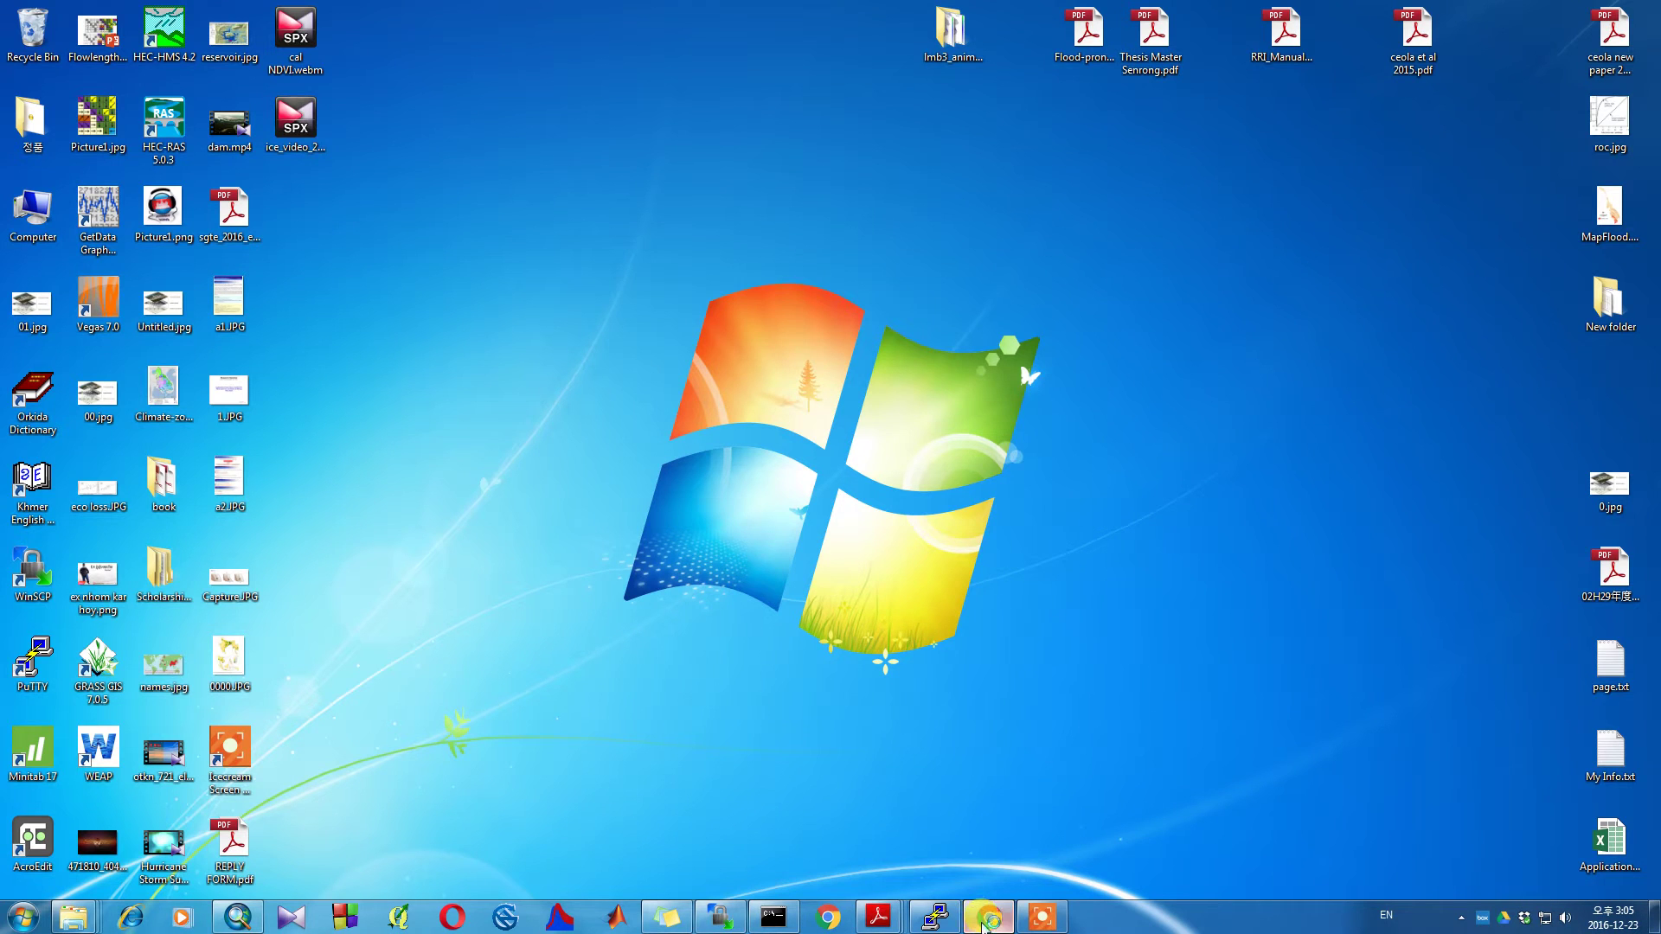
- Pan the EarthExplorer map to Cambodia and place a search point at 12° 49' 21" N, 104° 49' 14" E
{"action": "left_click", "coordinate": [986, 918]}
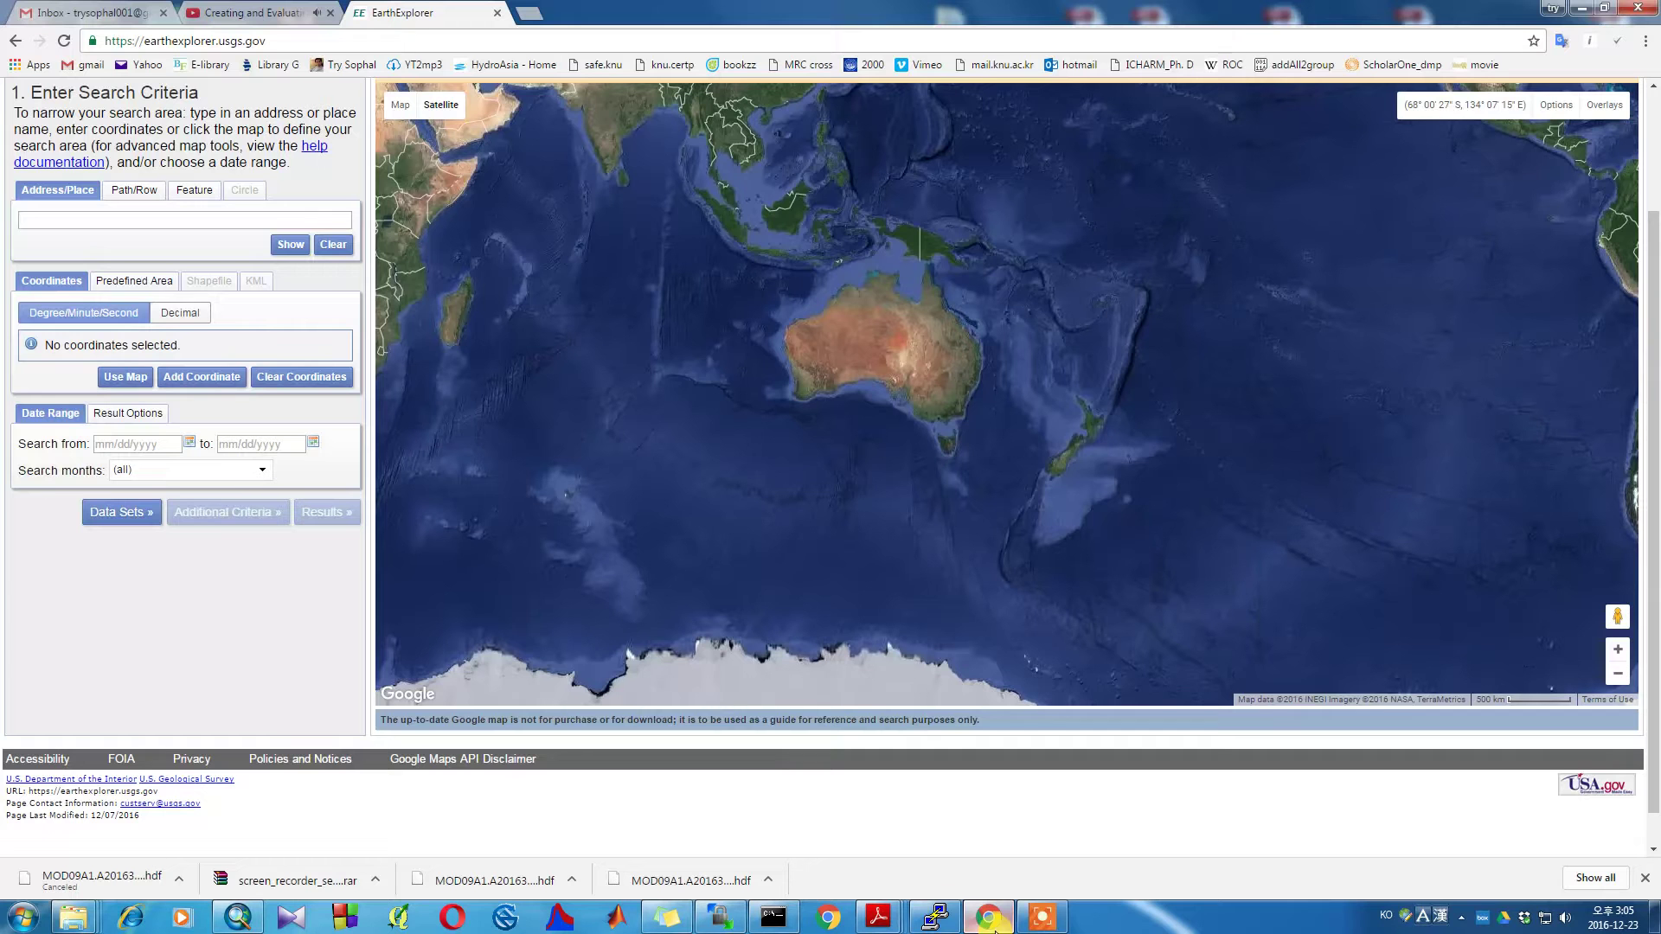
{"action": "left_click", "coordinate": [360, 40]}
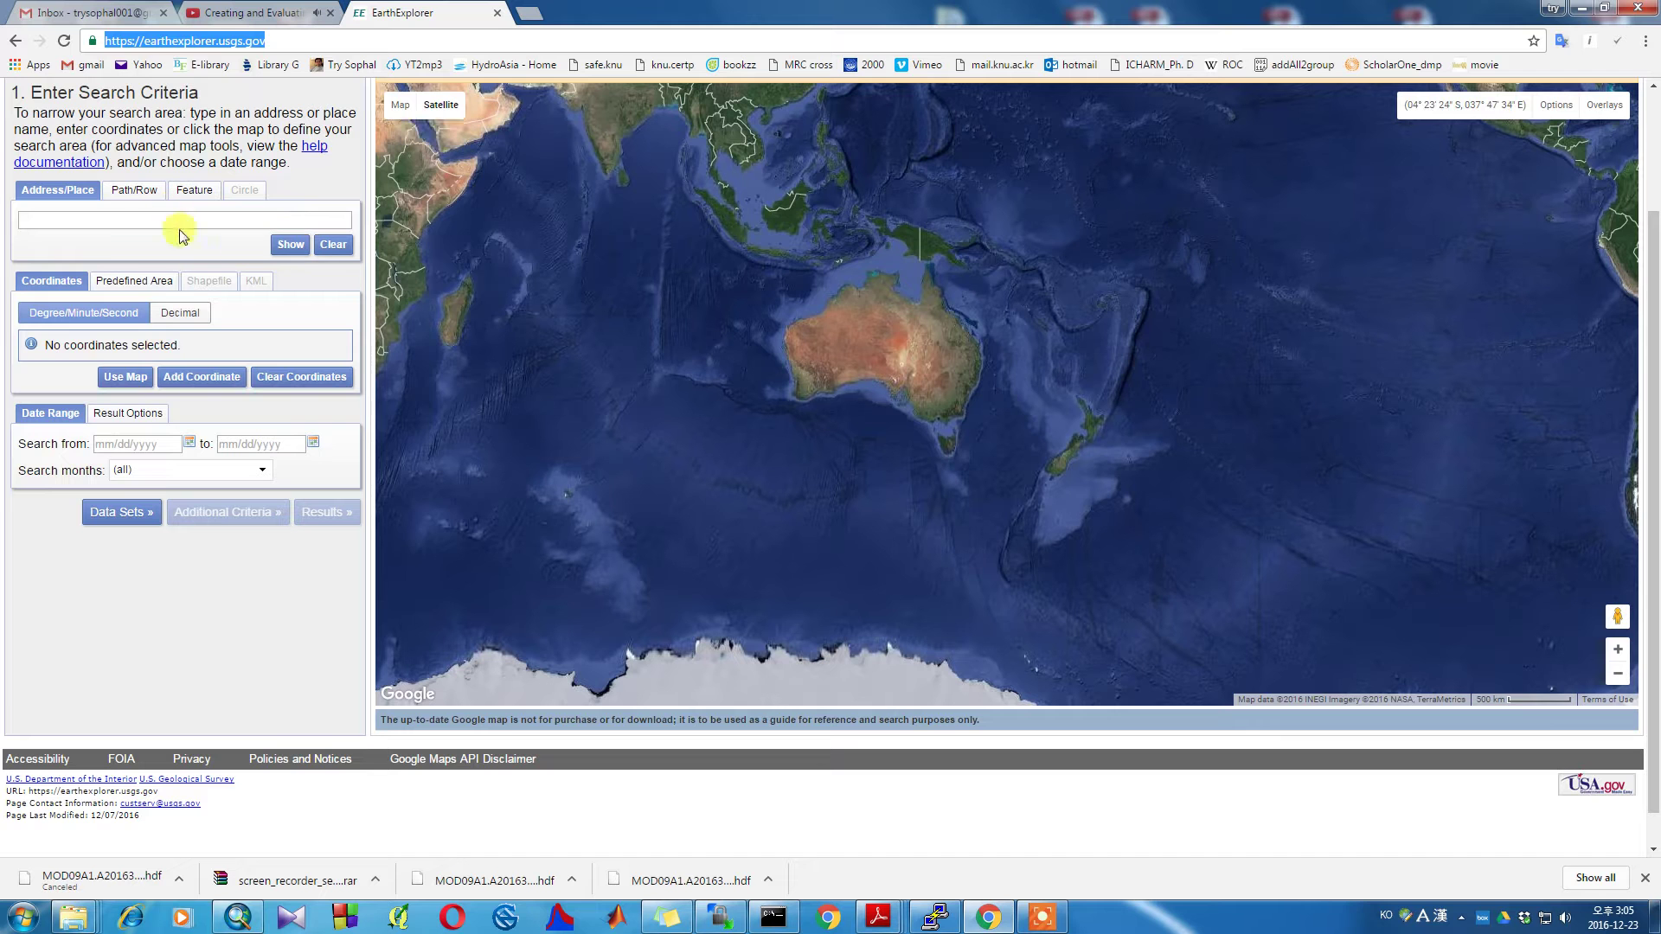
{"action": "left_click", "coordinate": [70, 223]}
{"action": "left_click_drag", "start_coordinate": [1013, 386], "coordinate": [877, 381]}
{"action": "scroll", "coordinate": [1301, 342], "scroll_direction": "down", "scroll_amount": 1}
{"action": "scroll", "coordinate": [887, 385], "scroll_direction": "up", "scroll_amount": 5}
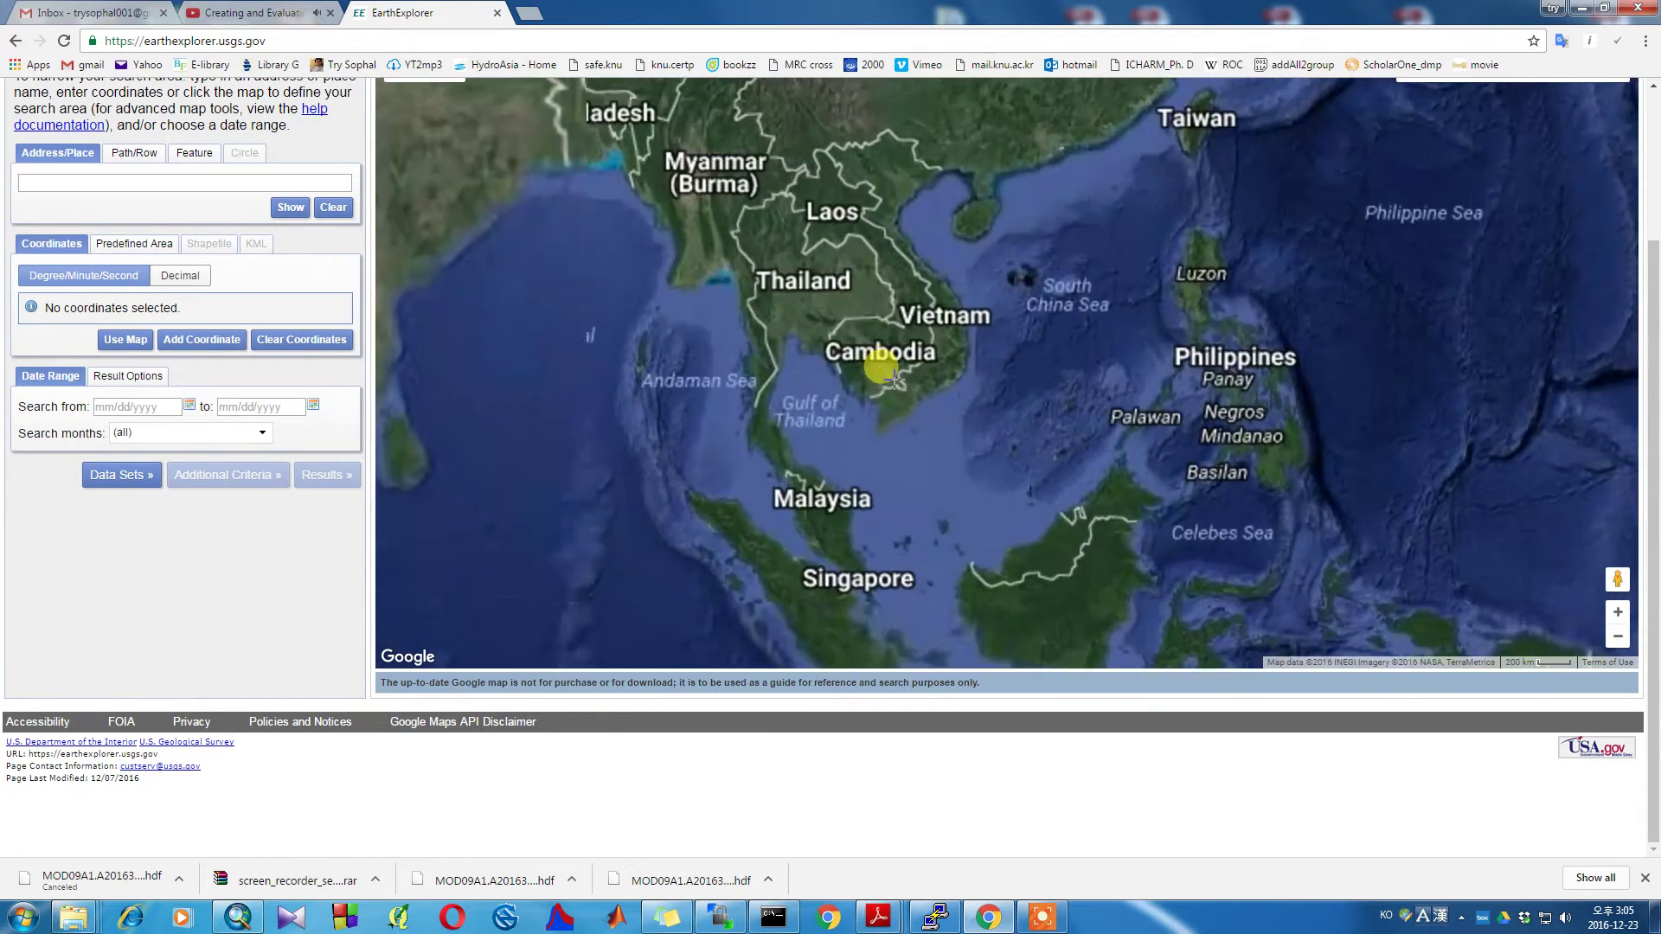
{"action": "left_click_drag", "start_coordinate": [845, 326], "coordinate": [860, 437]}
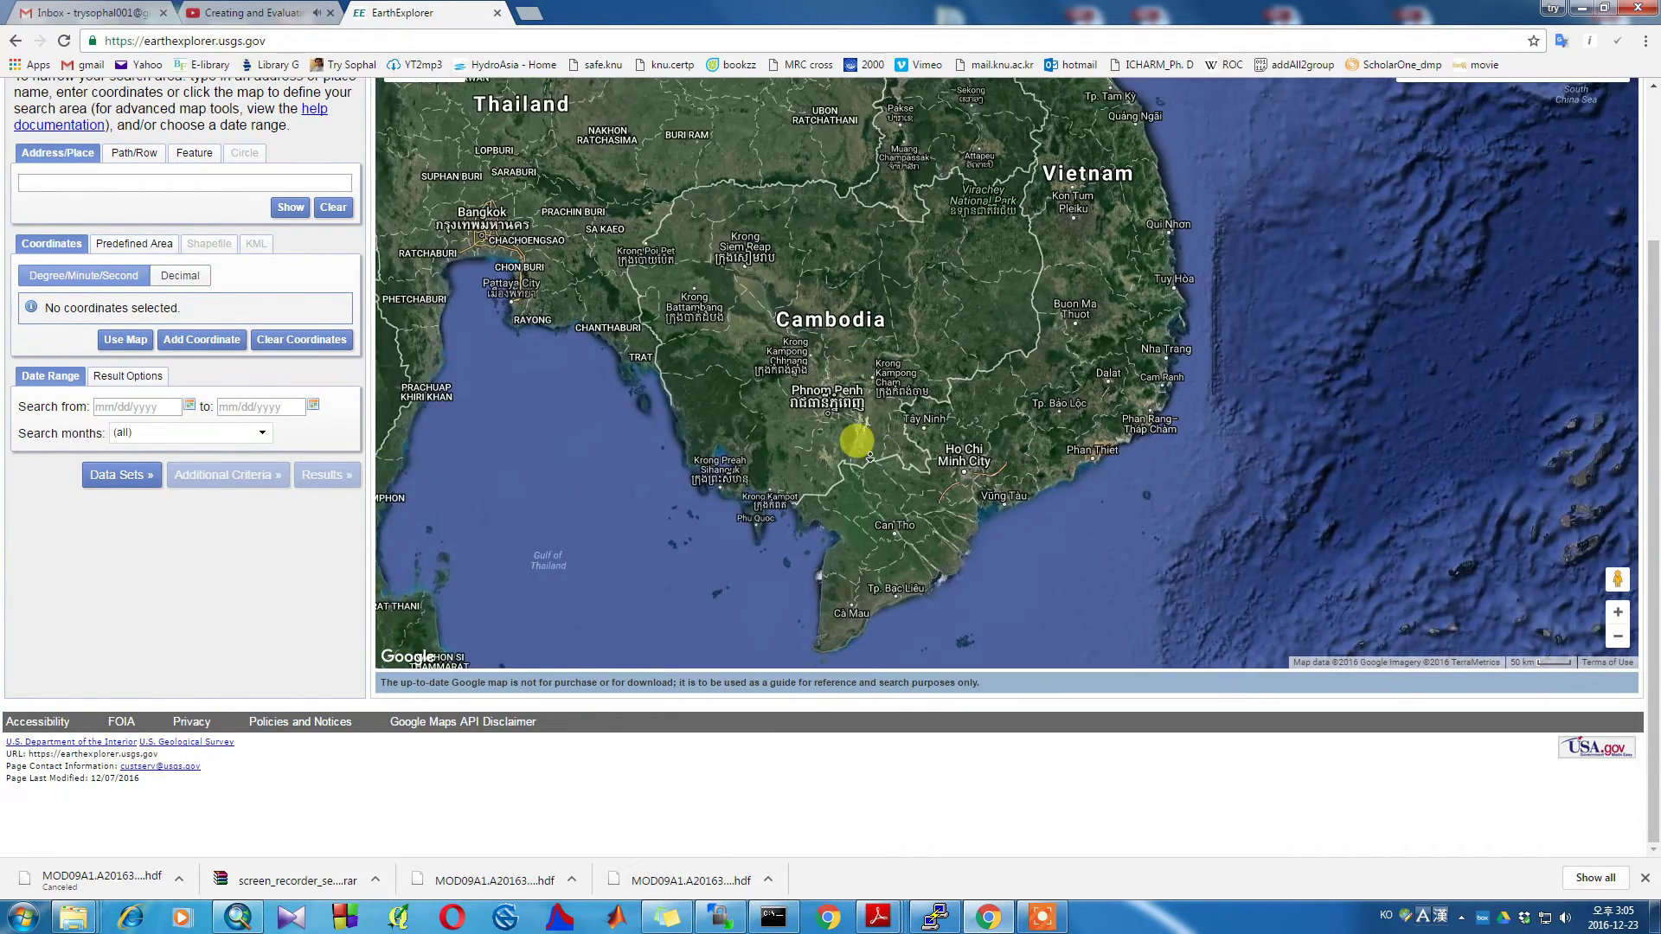
{"action": "left_click", "coordinate": [820, 393]}
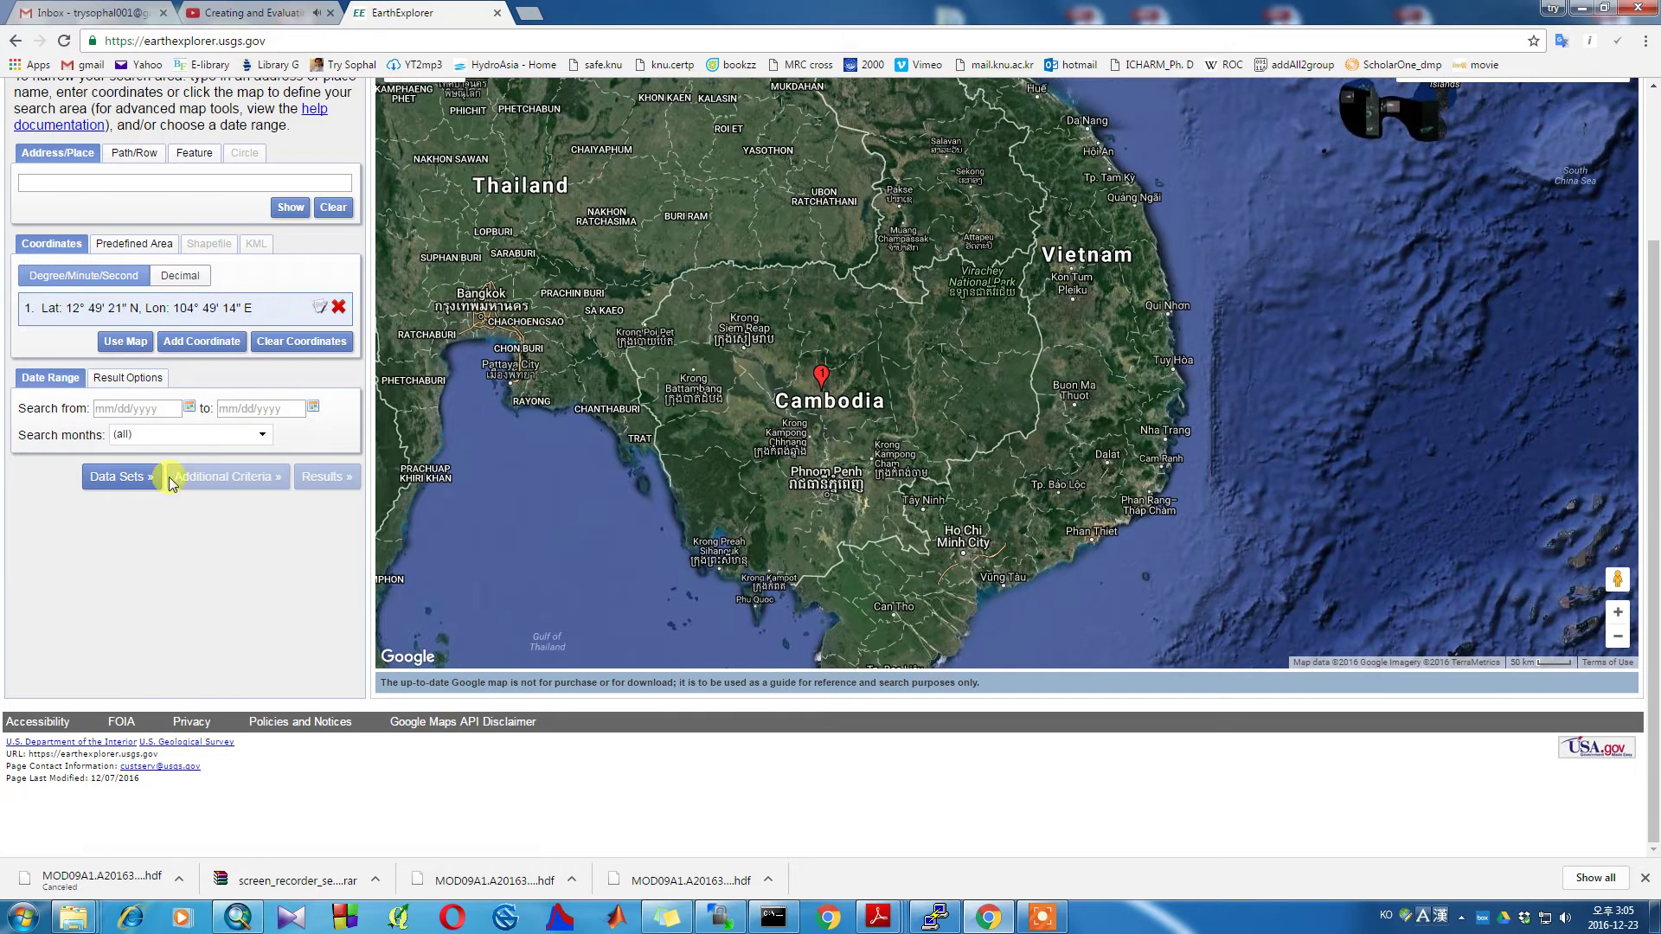
- Search the data sets for MOD09A1 and tick MODIS MOD09A1 under Land Surface Reflectance
{"action": "left_click", "coordinate": [130, 474]}
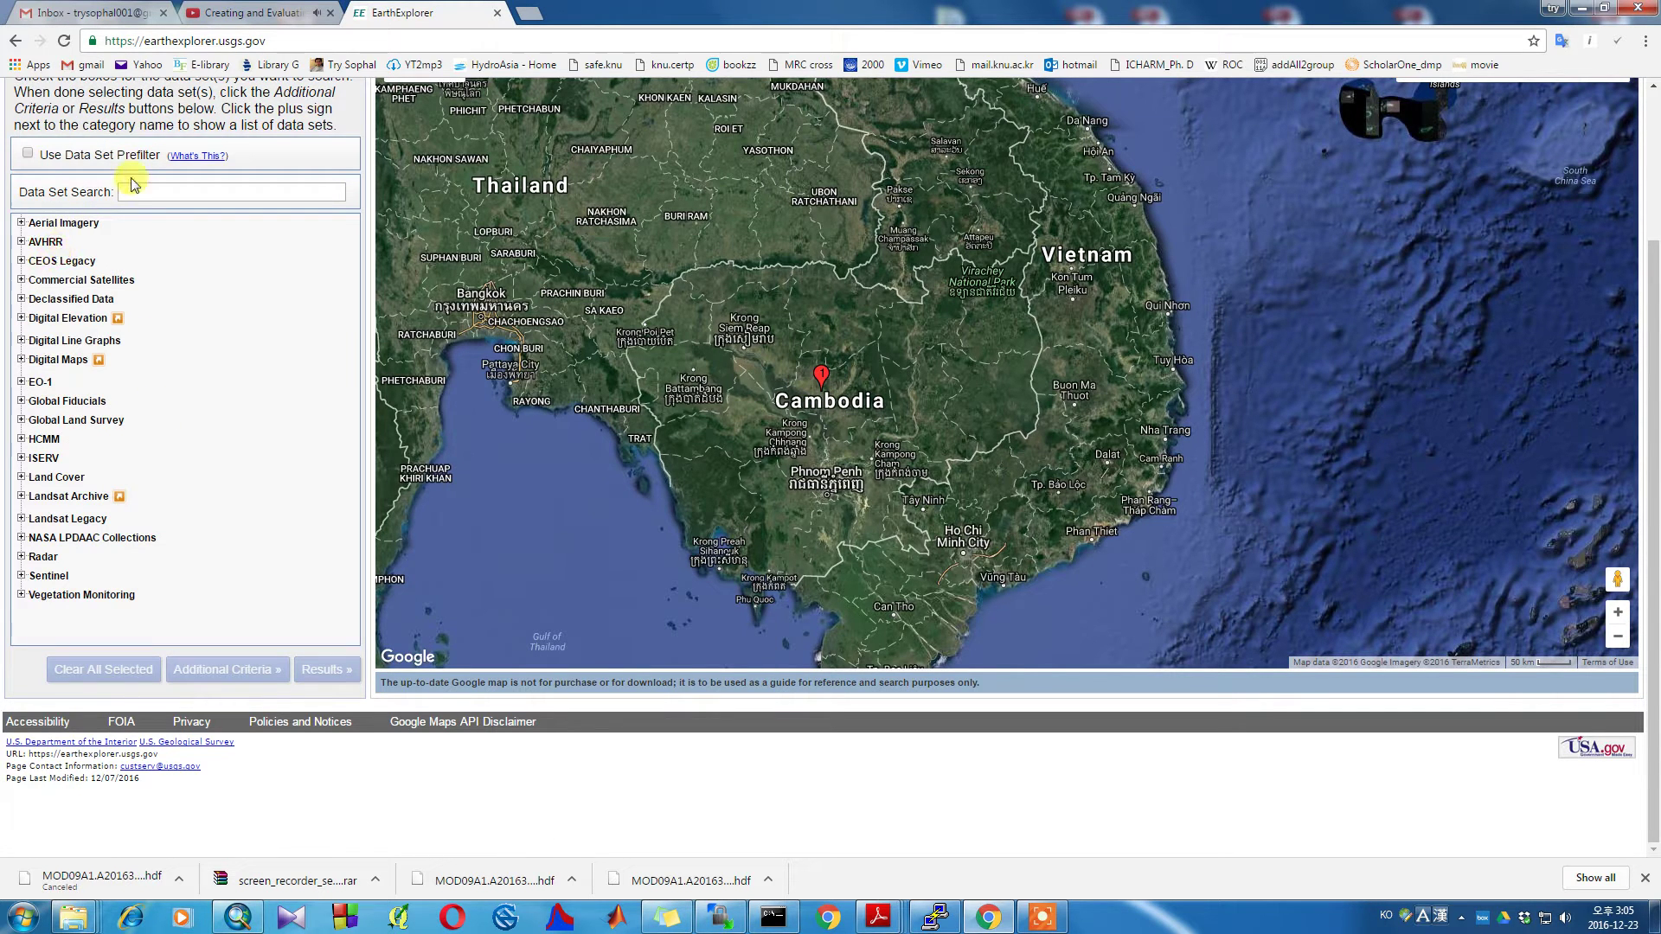
{"action": "left_click", "coordinate": [140, 192]}
{"action": "type", "text": "MOD"}
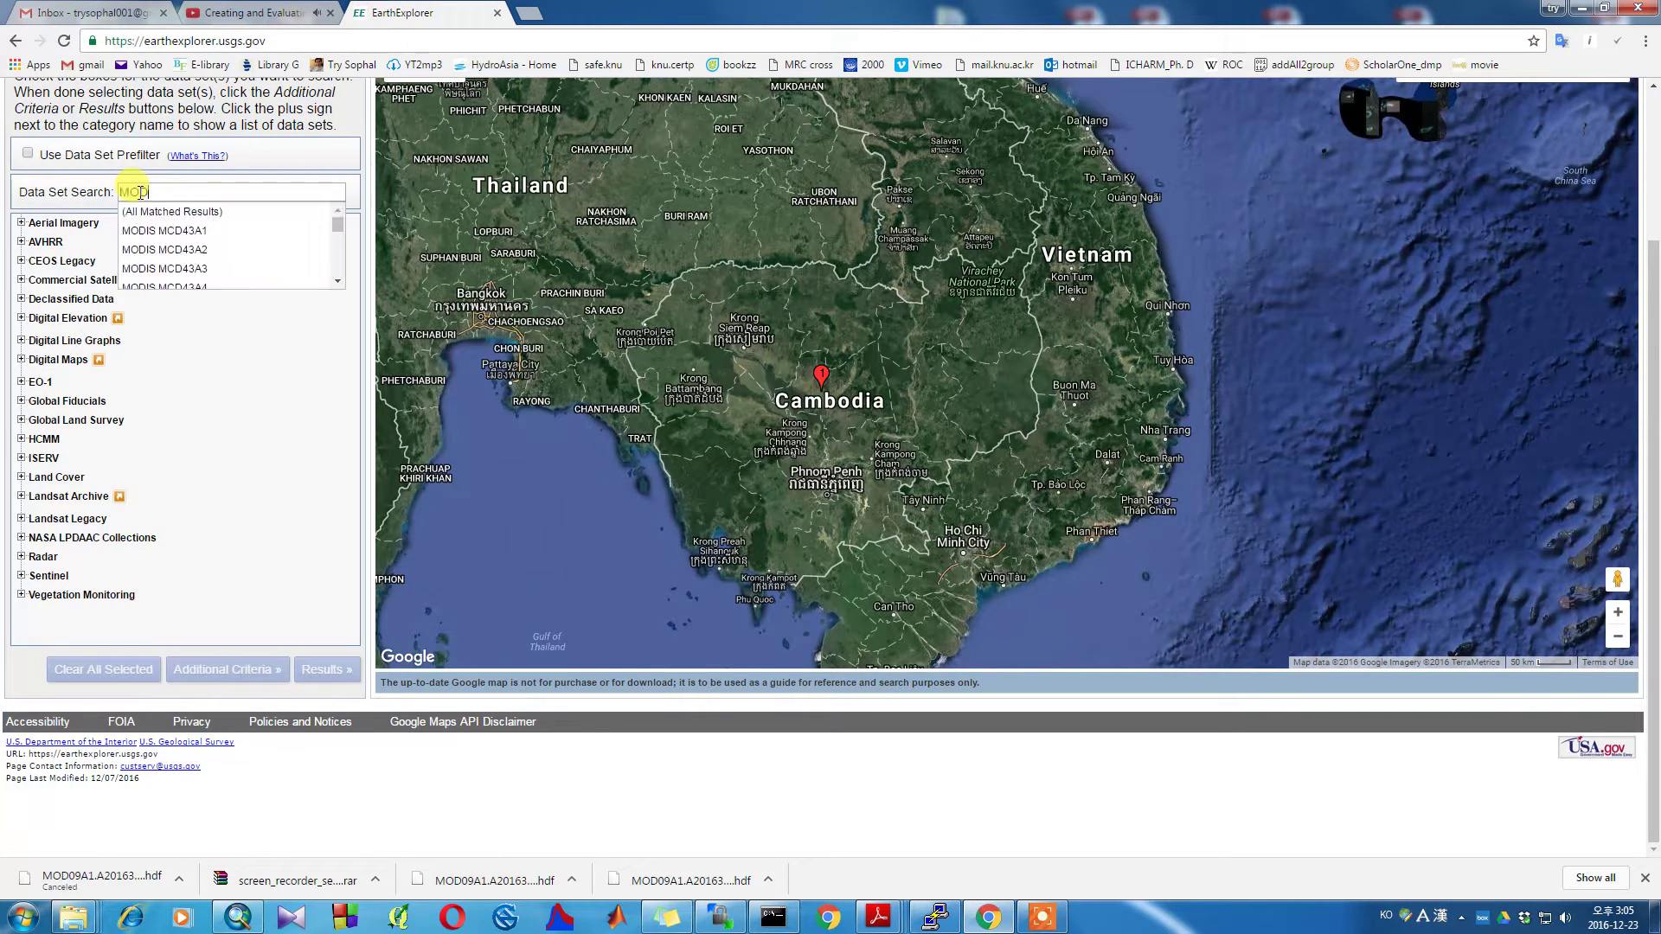
{"action": "type", "text": "09A1"}
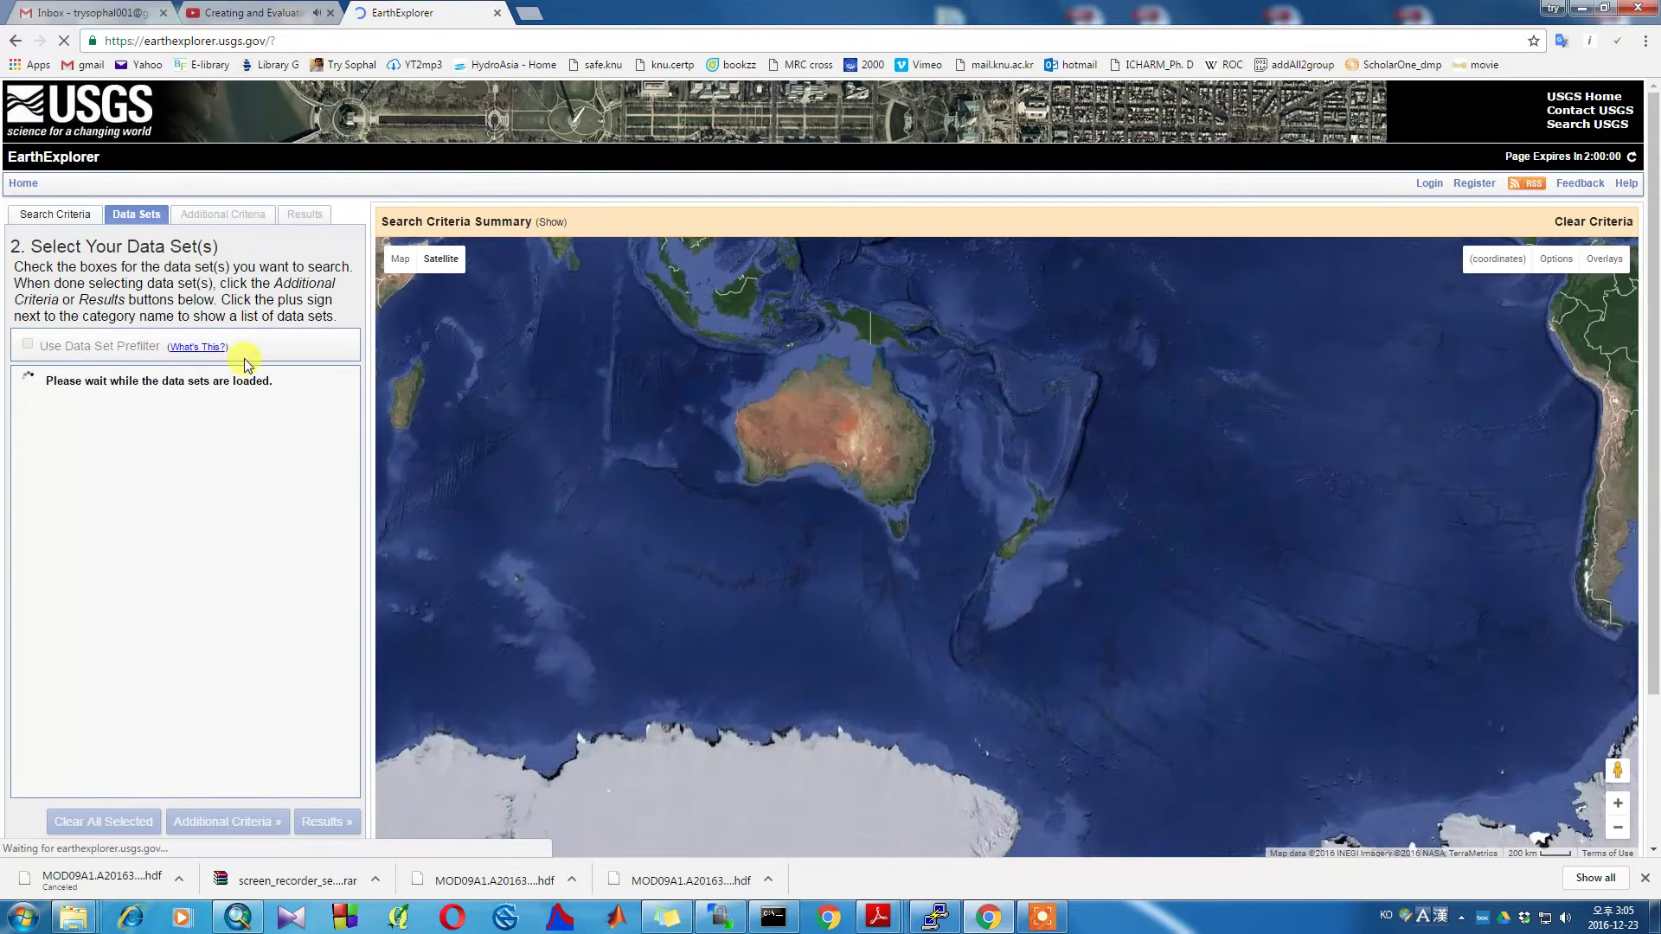
{"action": "left_click", "coordinate": [84, 222]}
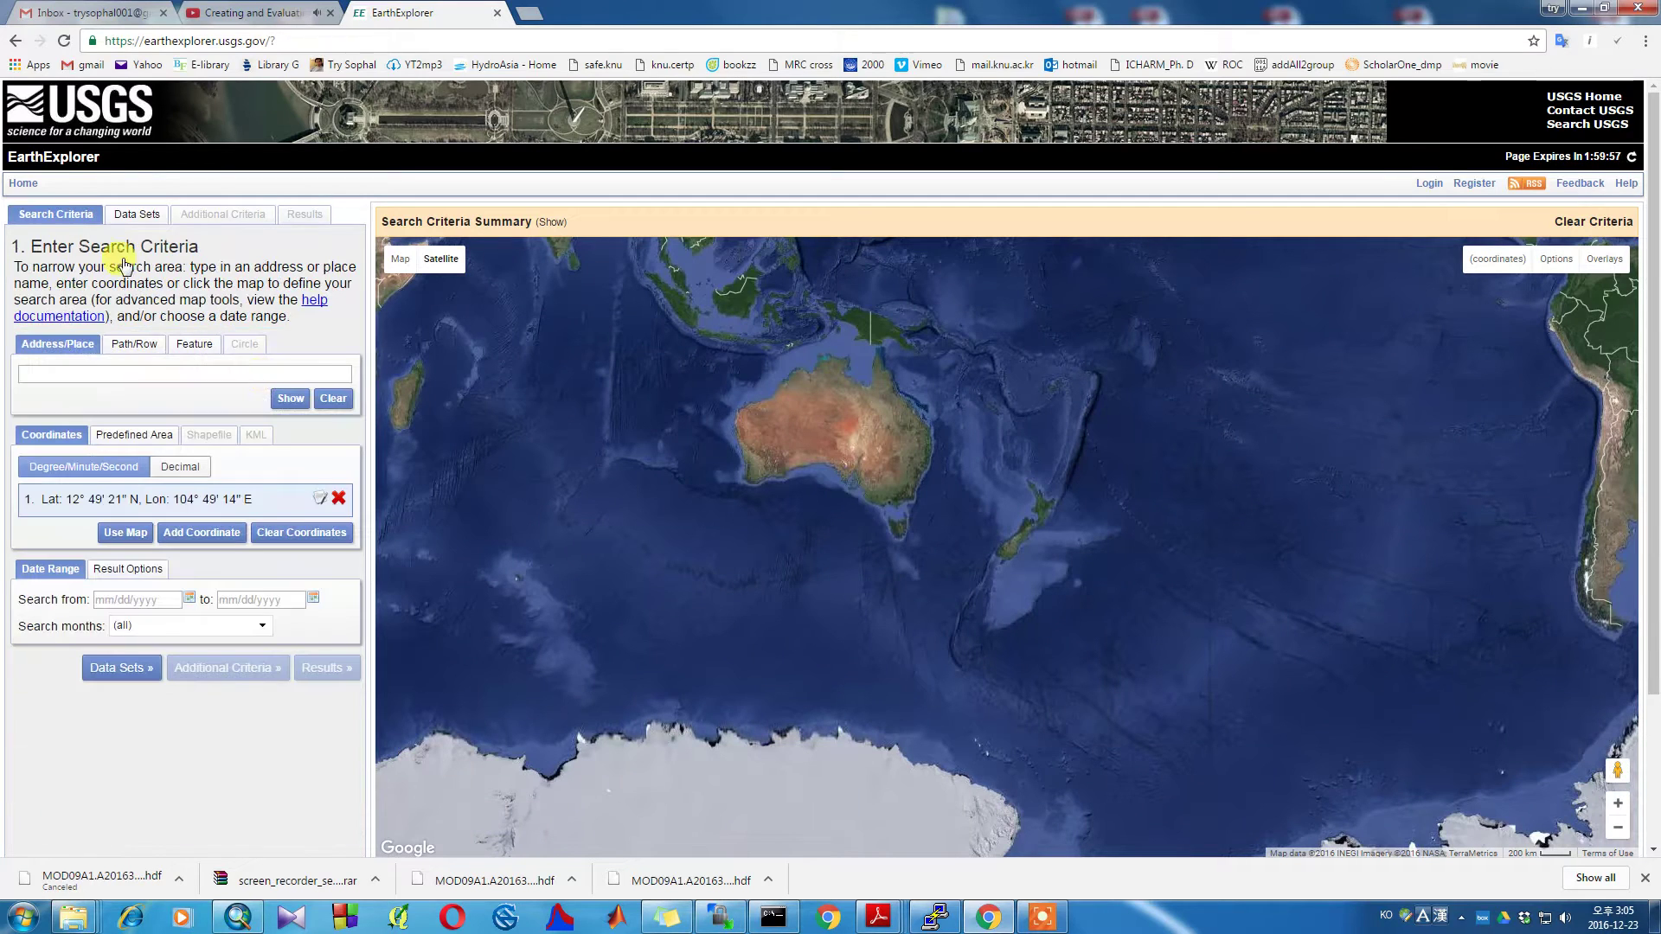
{"action": "left_click", "coordinate": [136, 217]}
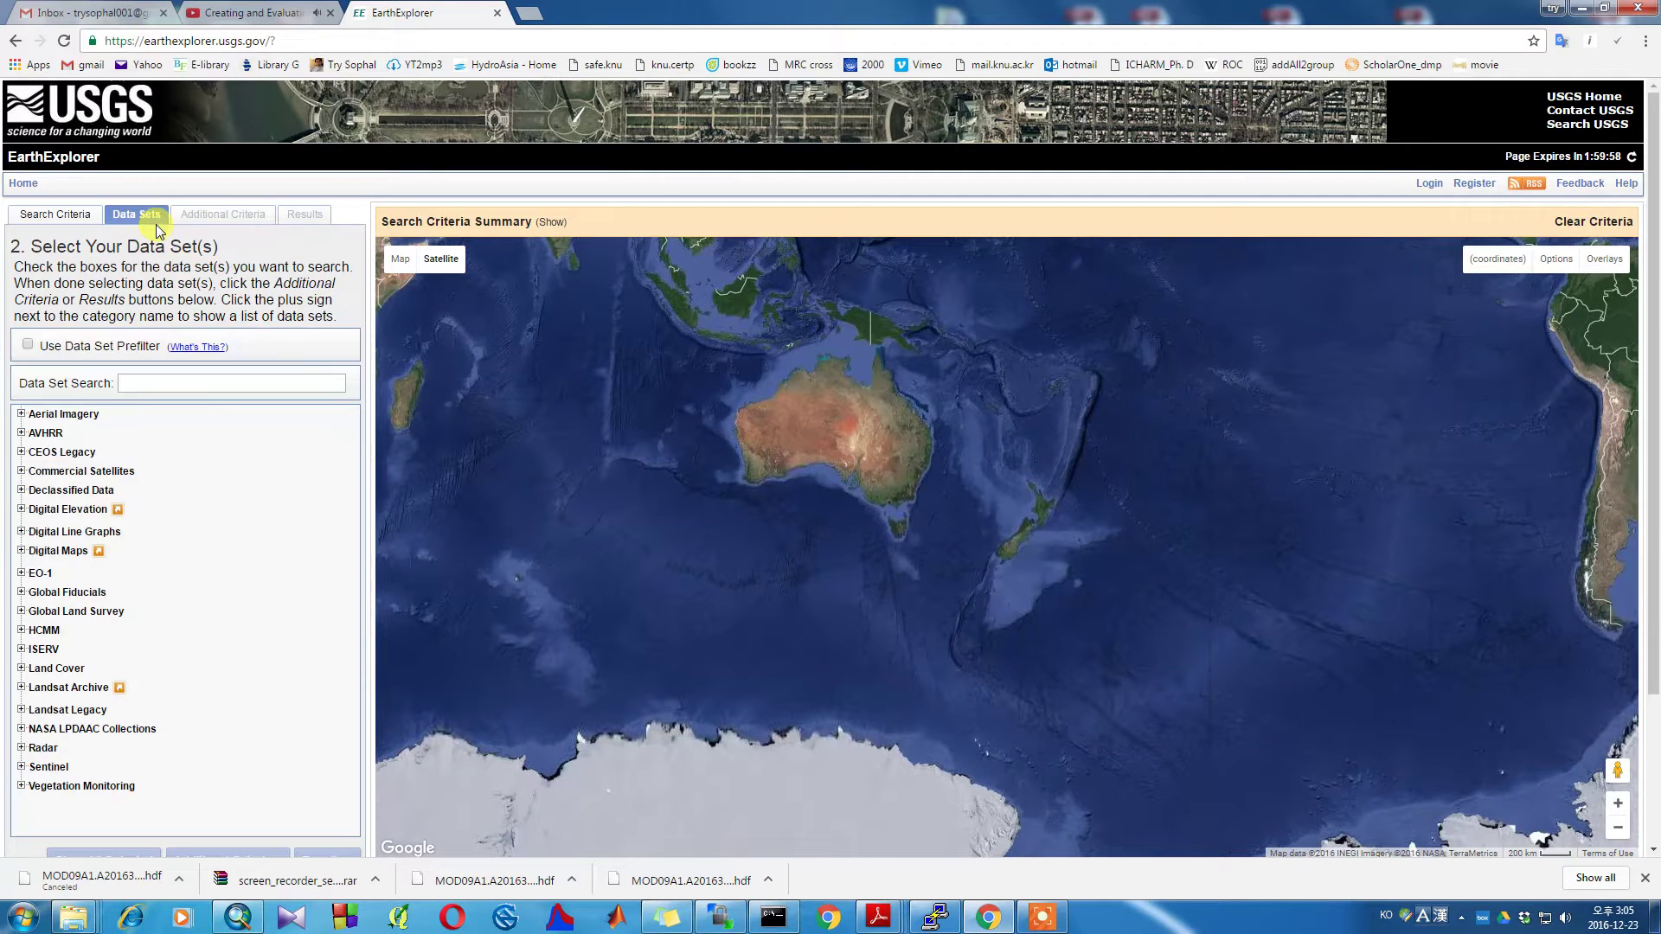
{"action": "left_click", "coordinate": [193, 382]}
{"action": "type", "text": "MOD0"}
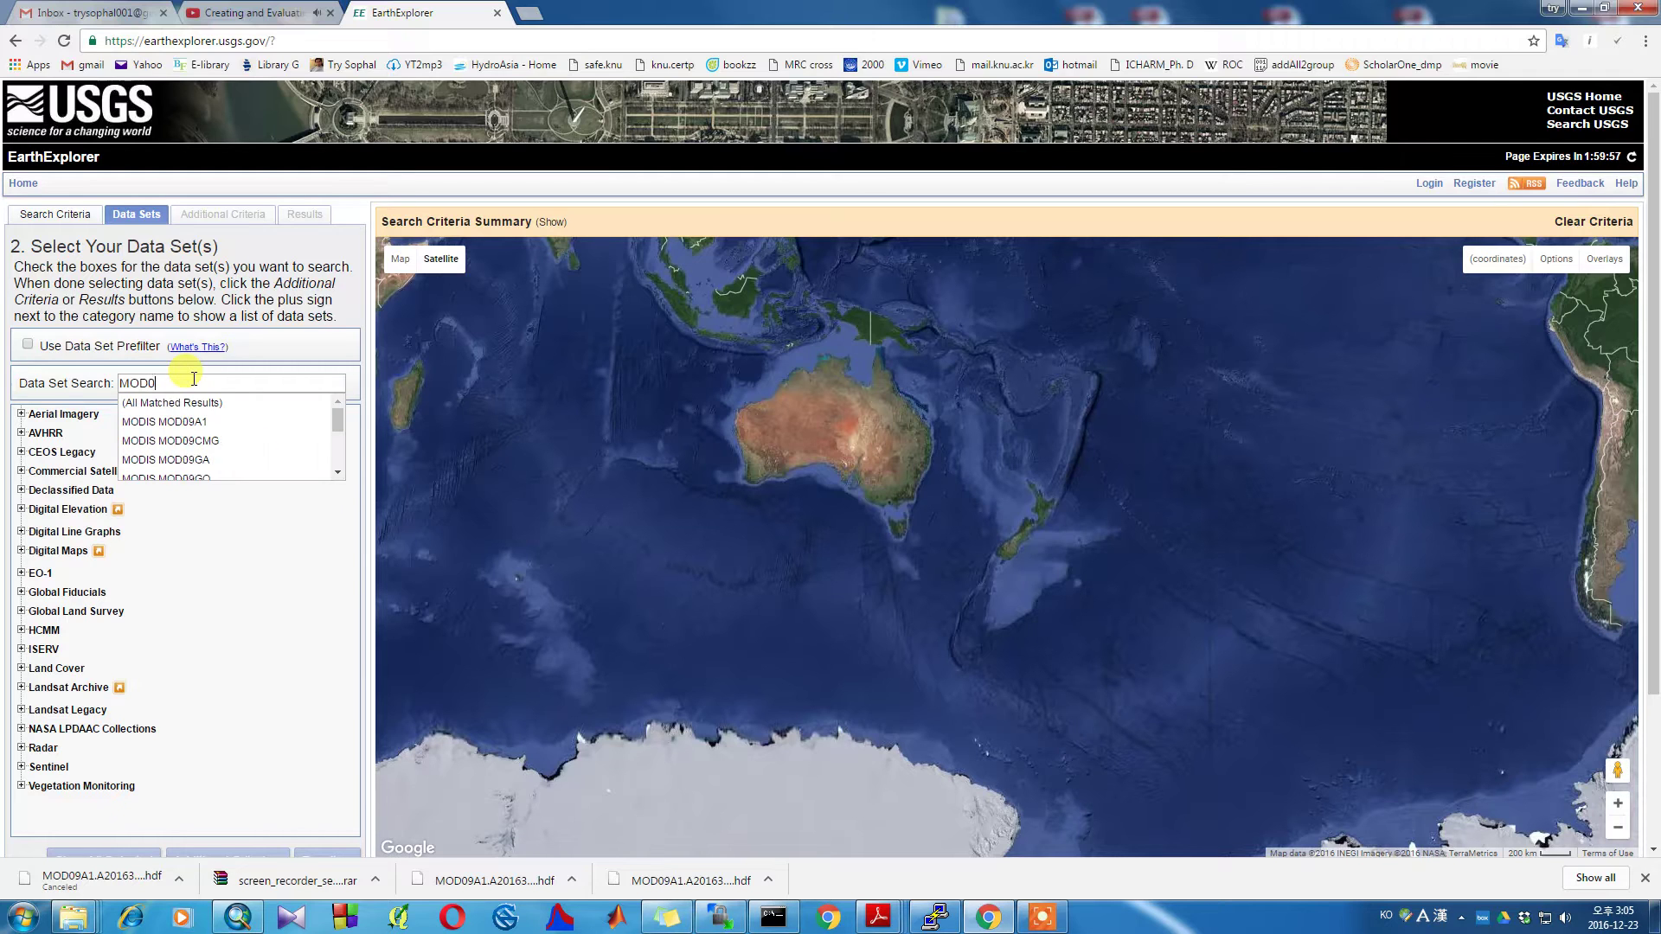
{"action": "type", "text": "9A1"}
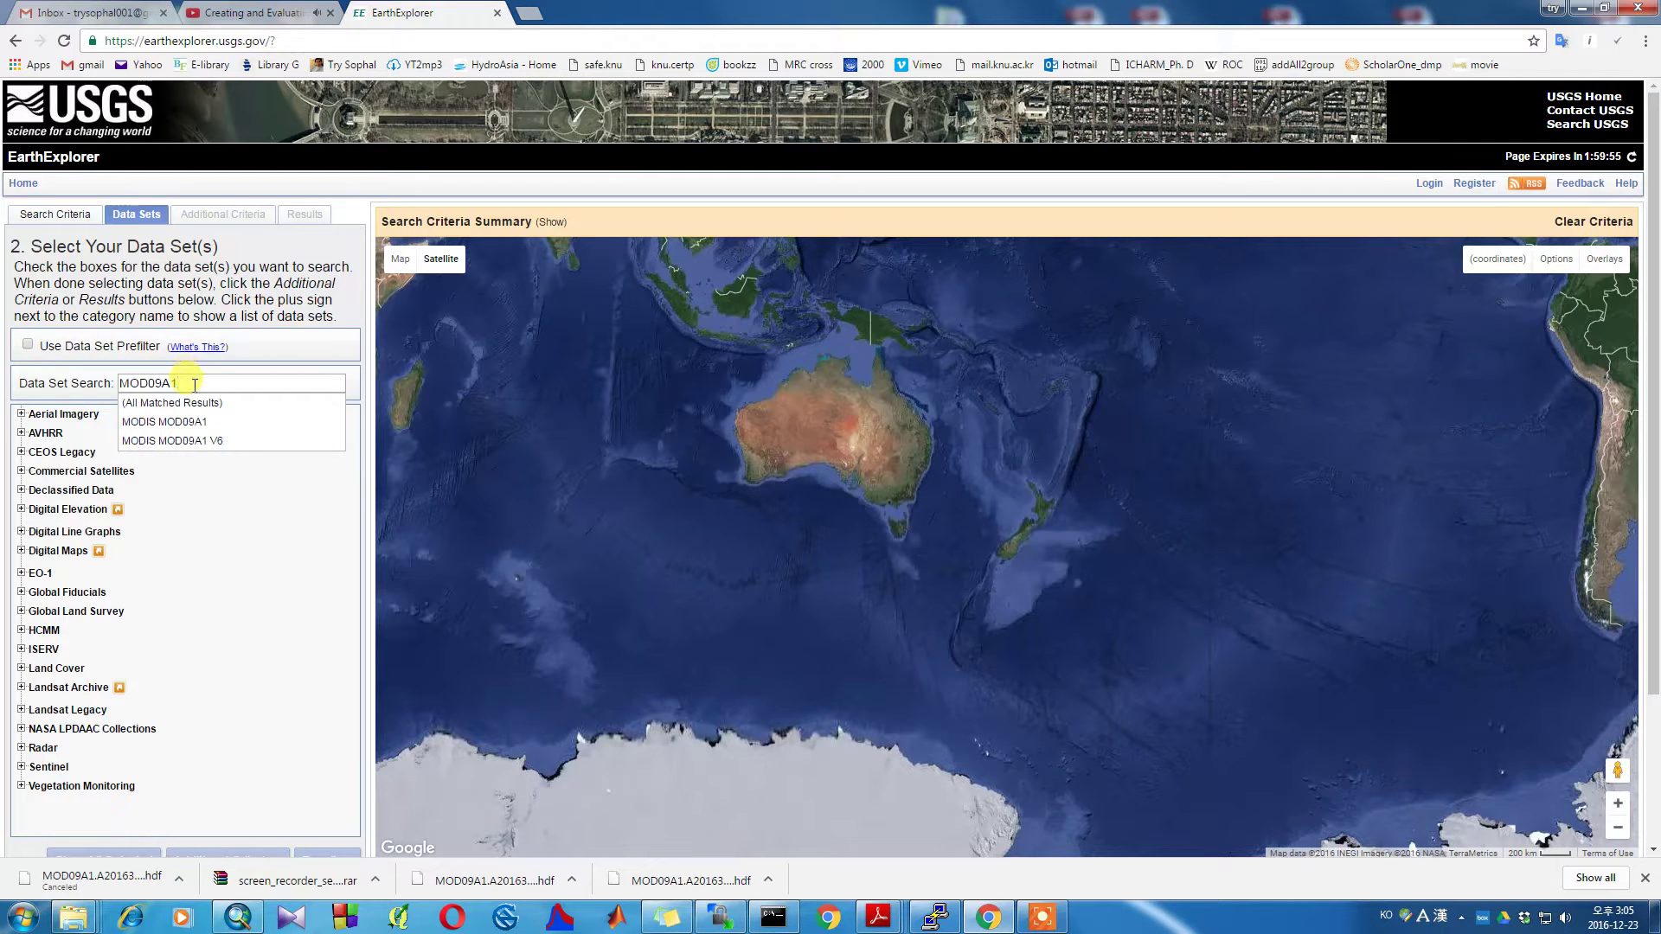
{"action": "left_click", "coordinate": [164, 422]}
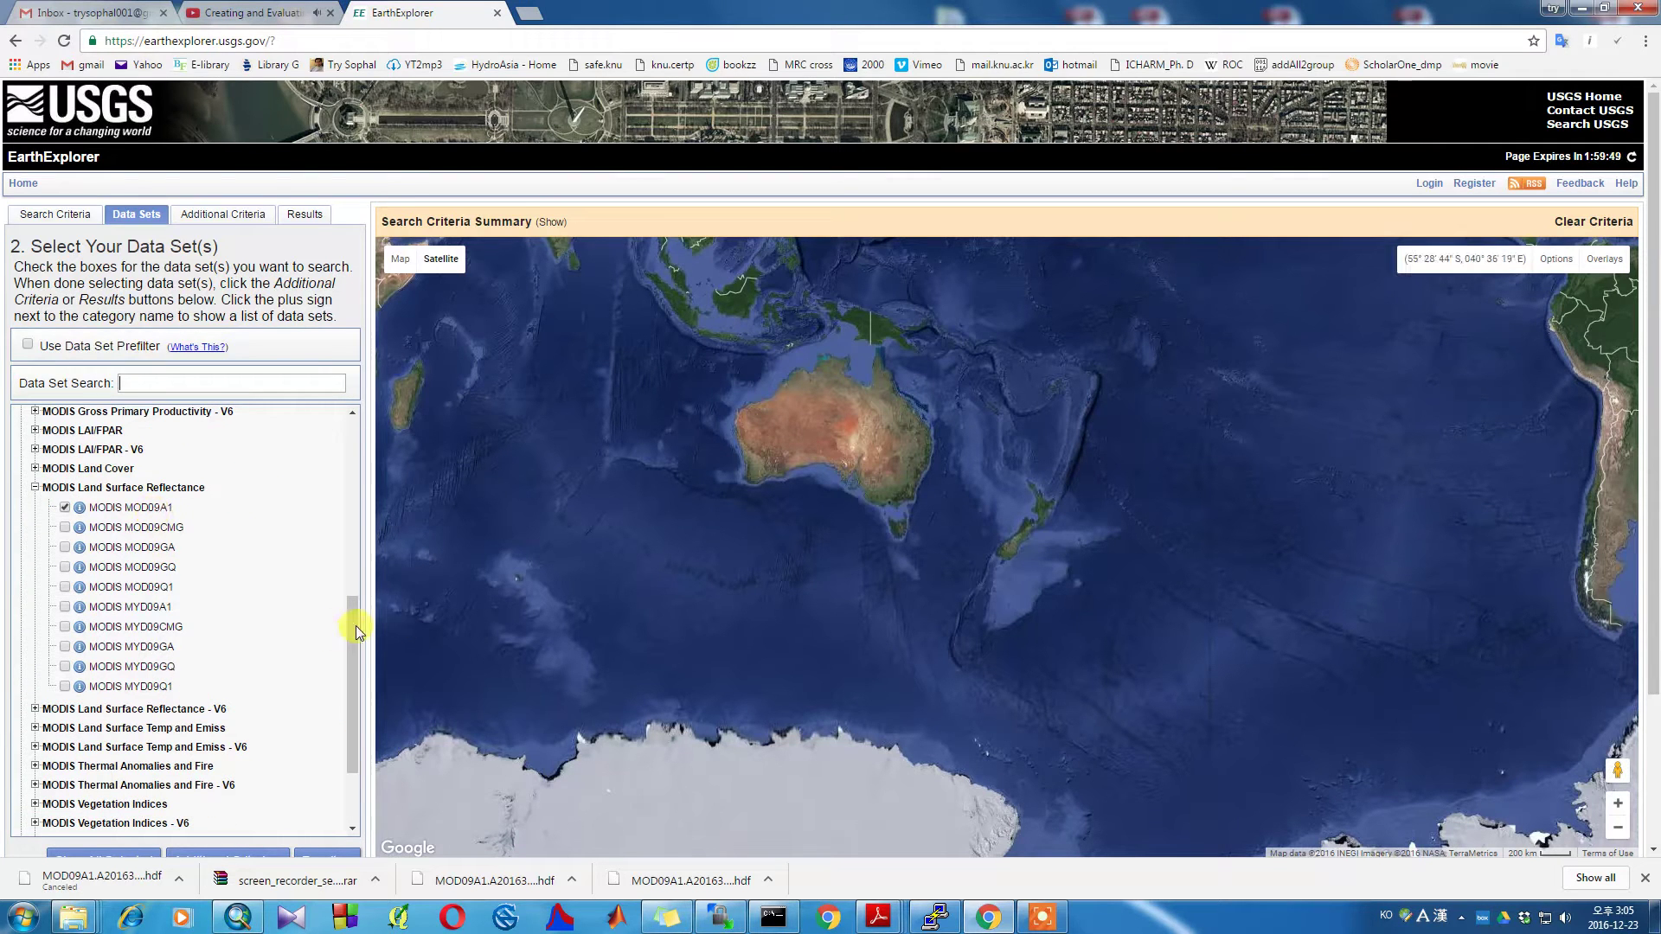
{"action": "scroll", "coordinate": [357, 625], "scroll_direction": "down", "scroll_amount": 1}
{"action": "scroll", "coordinate": [357, 625], "scroll_direction": "down", "scroll_amount": 2}
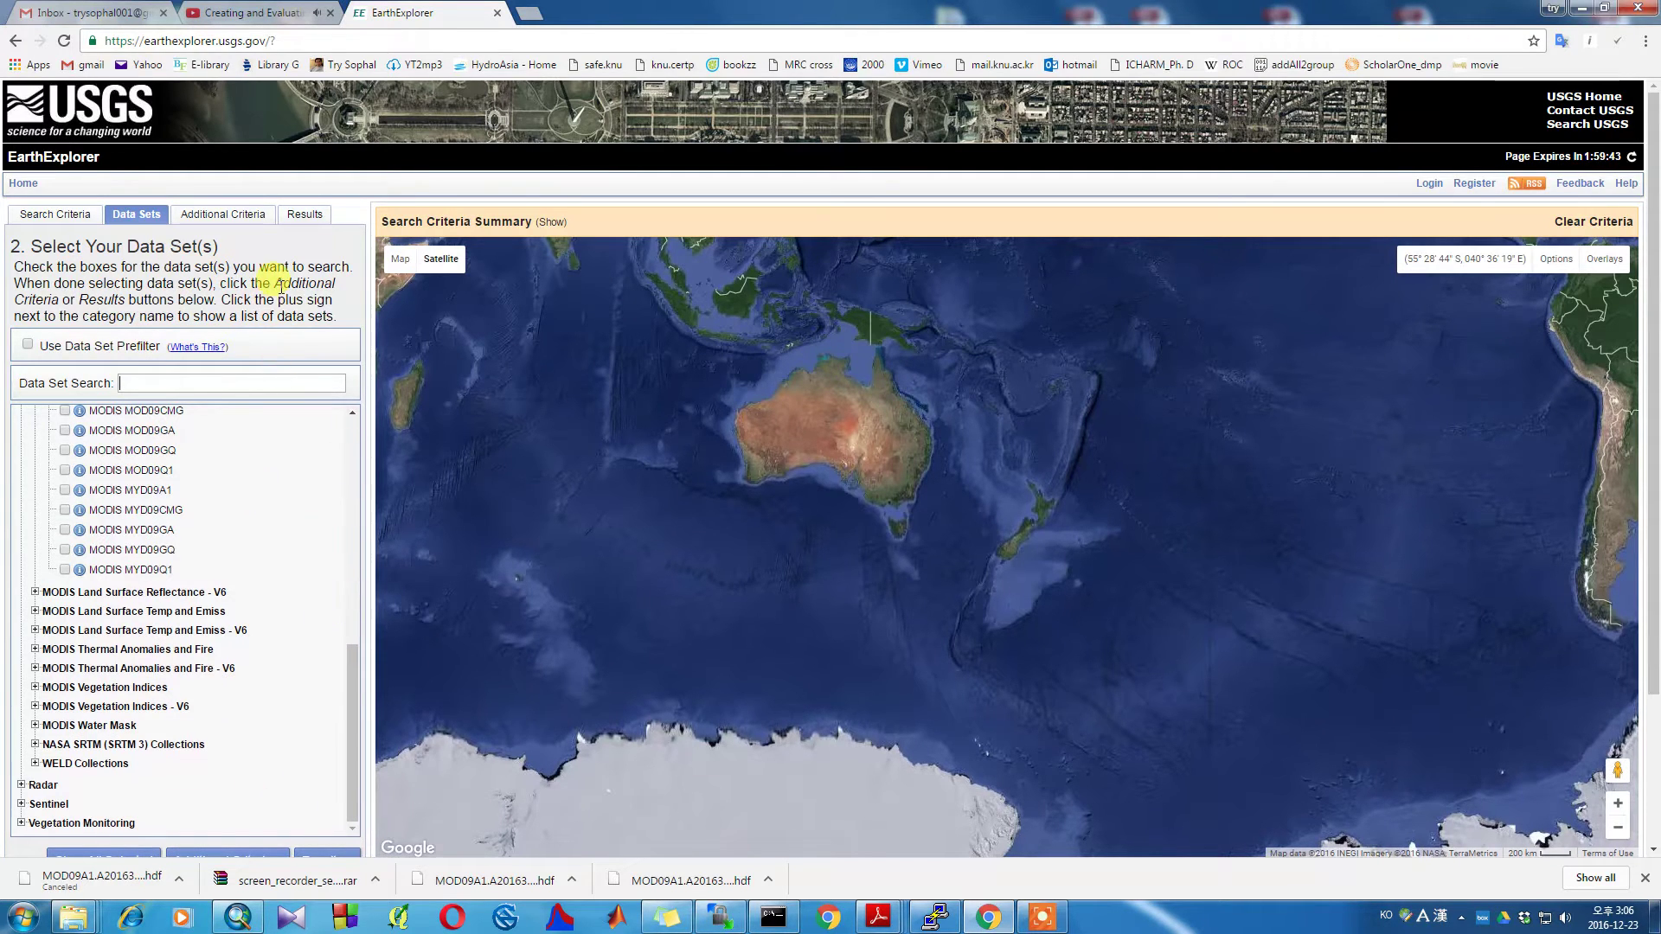
{"action": "scroll", "coordinate": [275, 284], "scroll_direction": "down", "scroll_amount": 2}
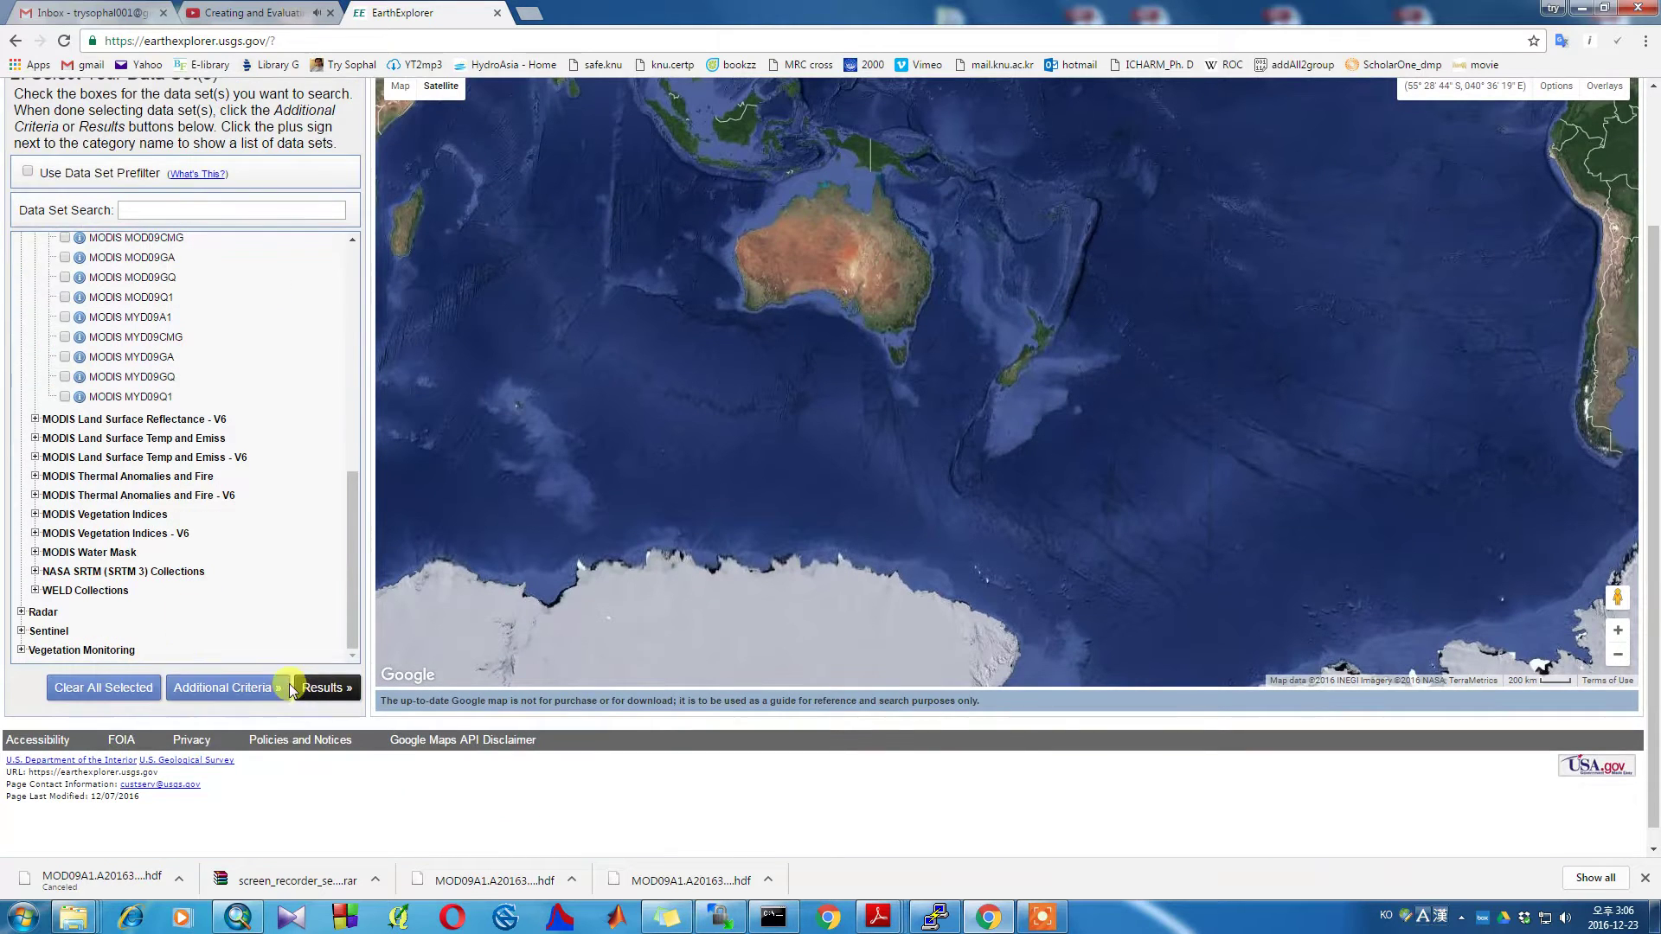
- Run the search to list 100 MOD09A1 scenes and preview a scene footprint on the map
{"action": "left_click", "coordinate": [292, 688]}
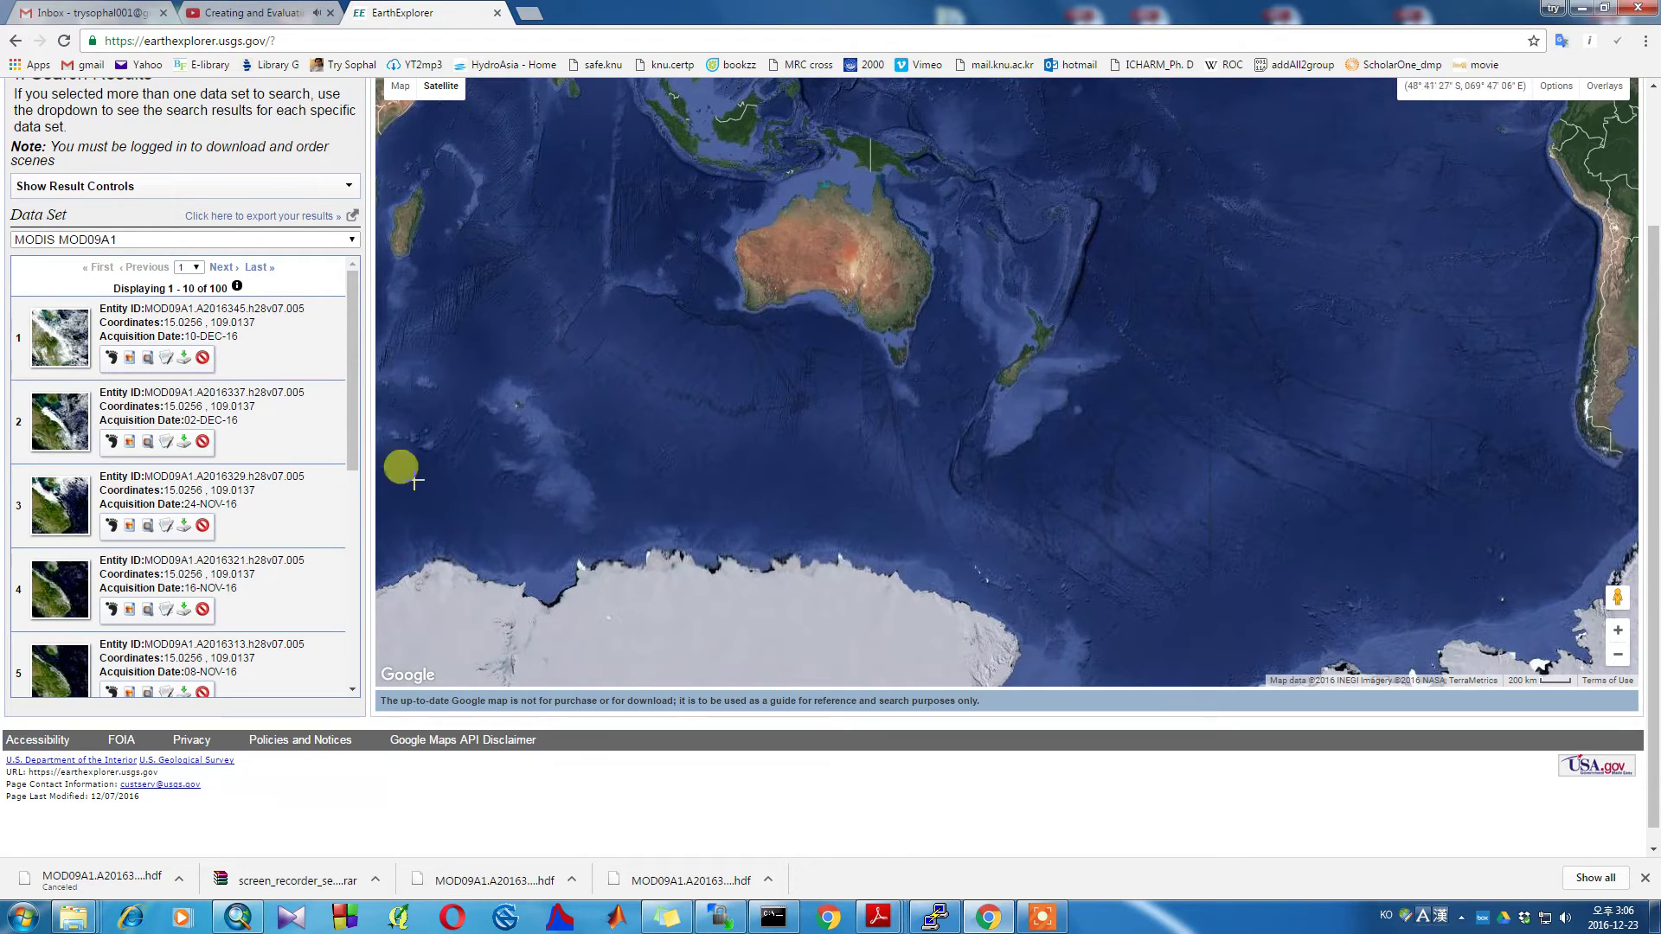
{"action": "left_click", "coordinate": [129, 610]}
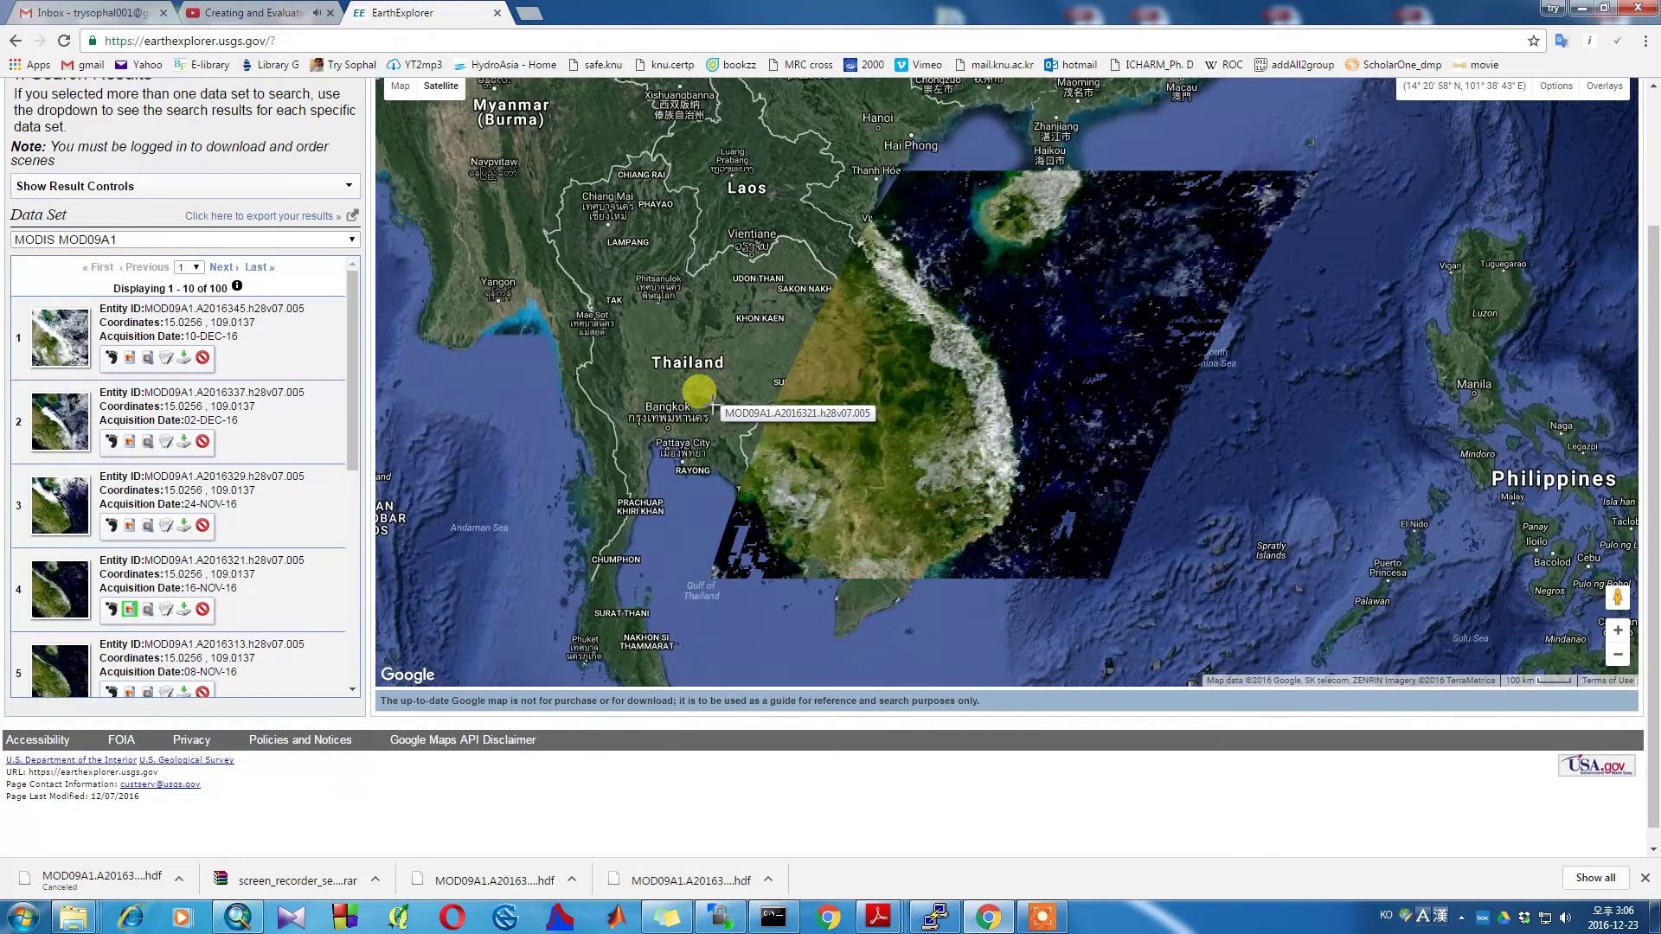
{"action": "left_click", "coordinate": [130, 610]}
{"action": "scroll", "coordinate": [130, 612], "scroll_direction": "down", "scroll_amount": 1}
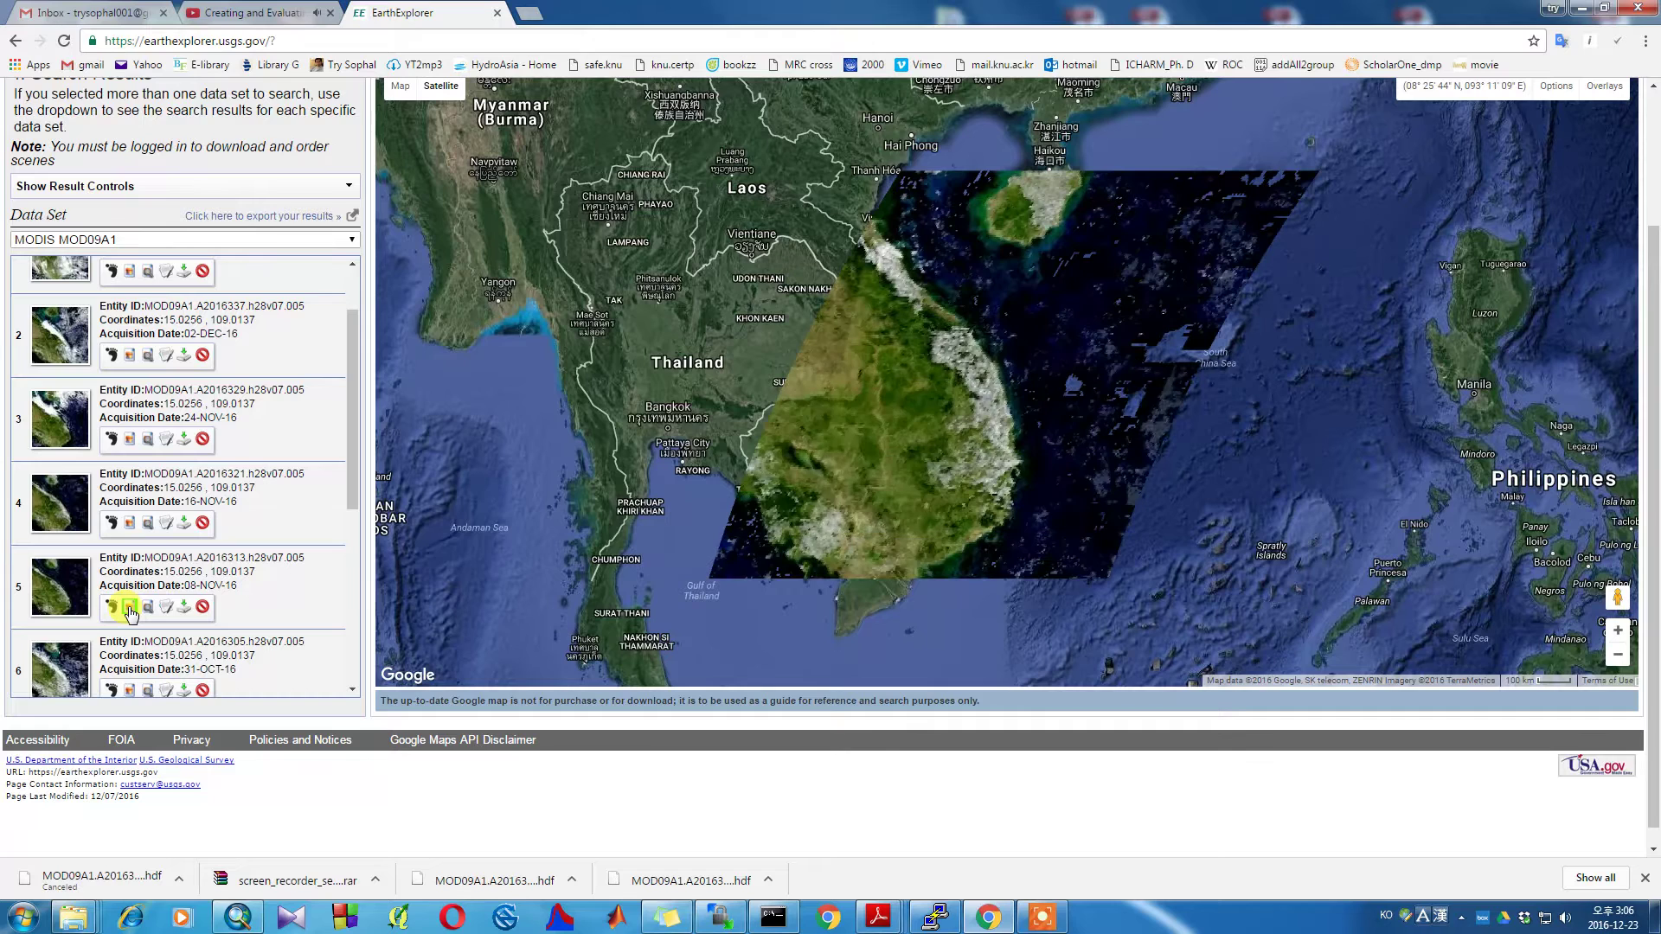
{"action": "scroll", "coordinate": [1471, 345], "scroll_direction": "up", "scroll_amount": 1}
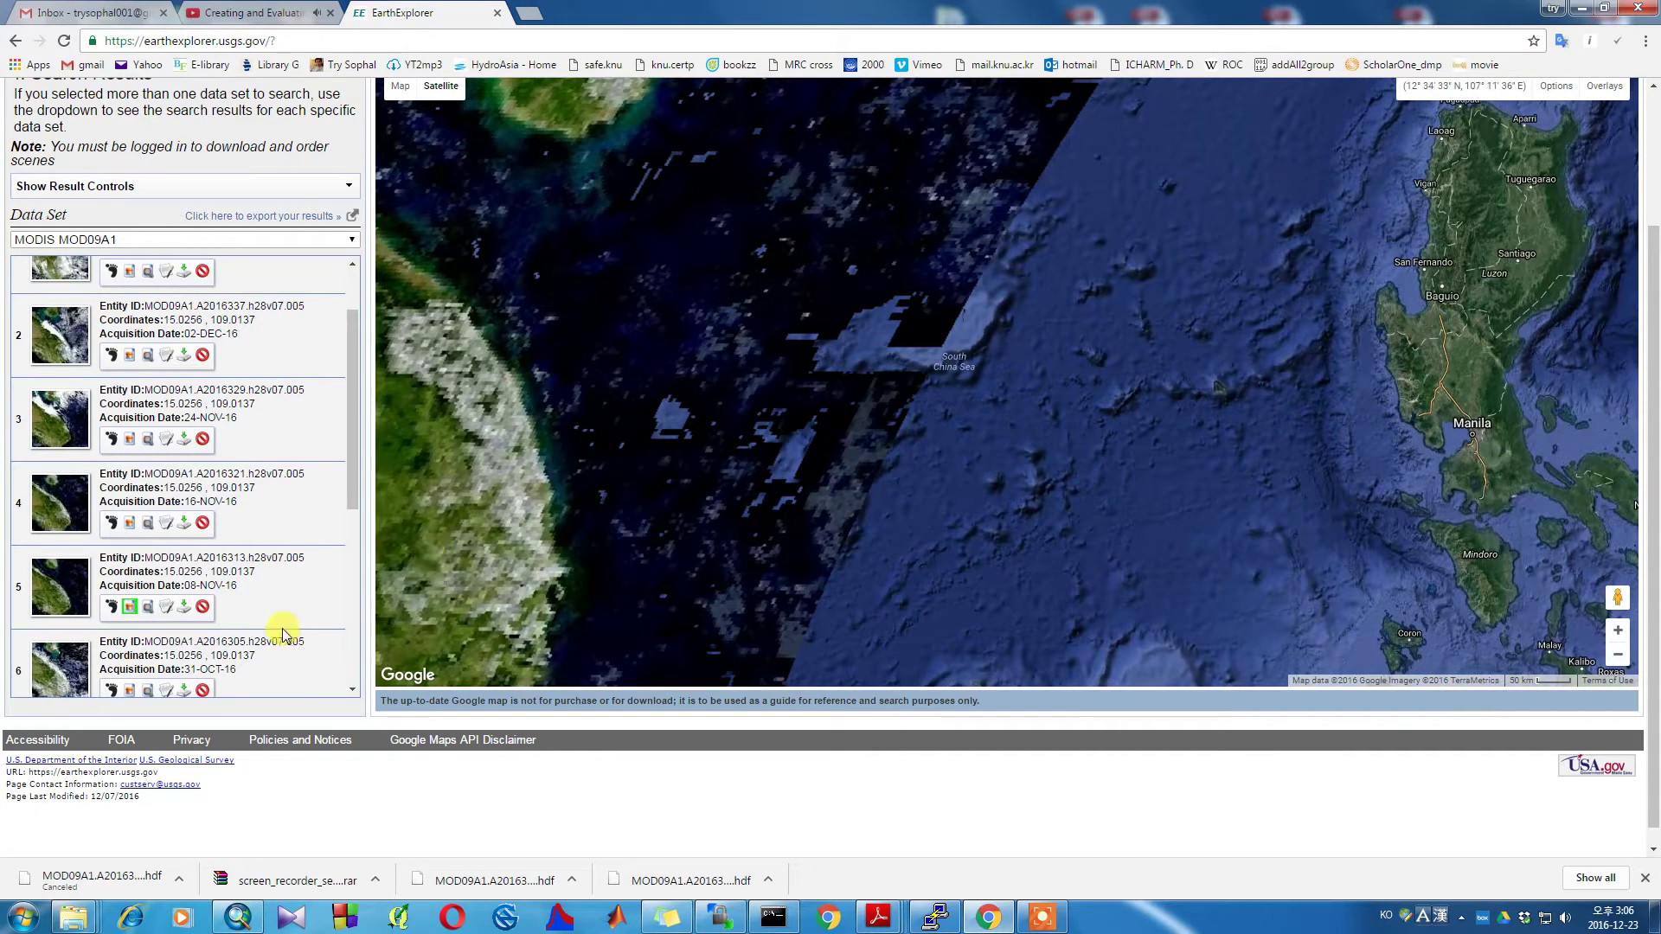
- Sign in to the USGS account with the saved password and return to the results
{"action": "left_click", "coordinate": [185, 609]}
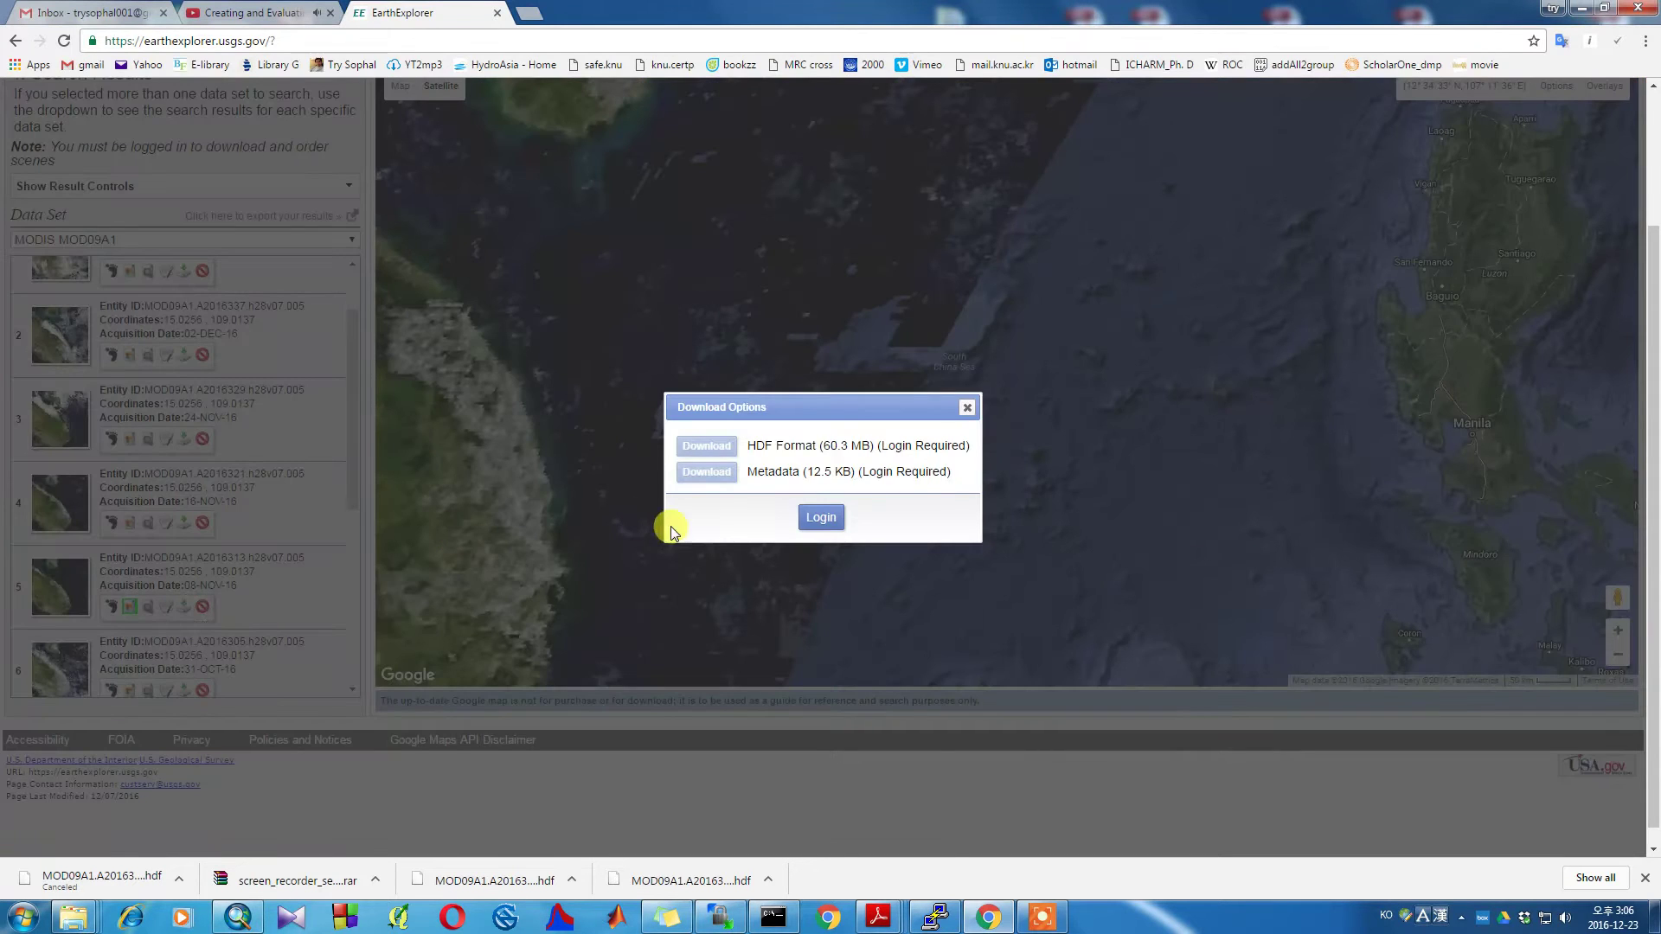
{"action": "left_click", "coordinate": [821, 517]}
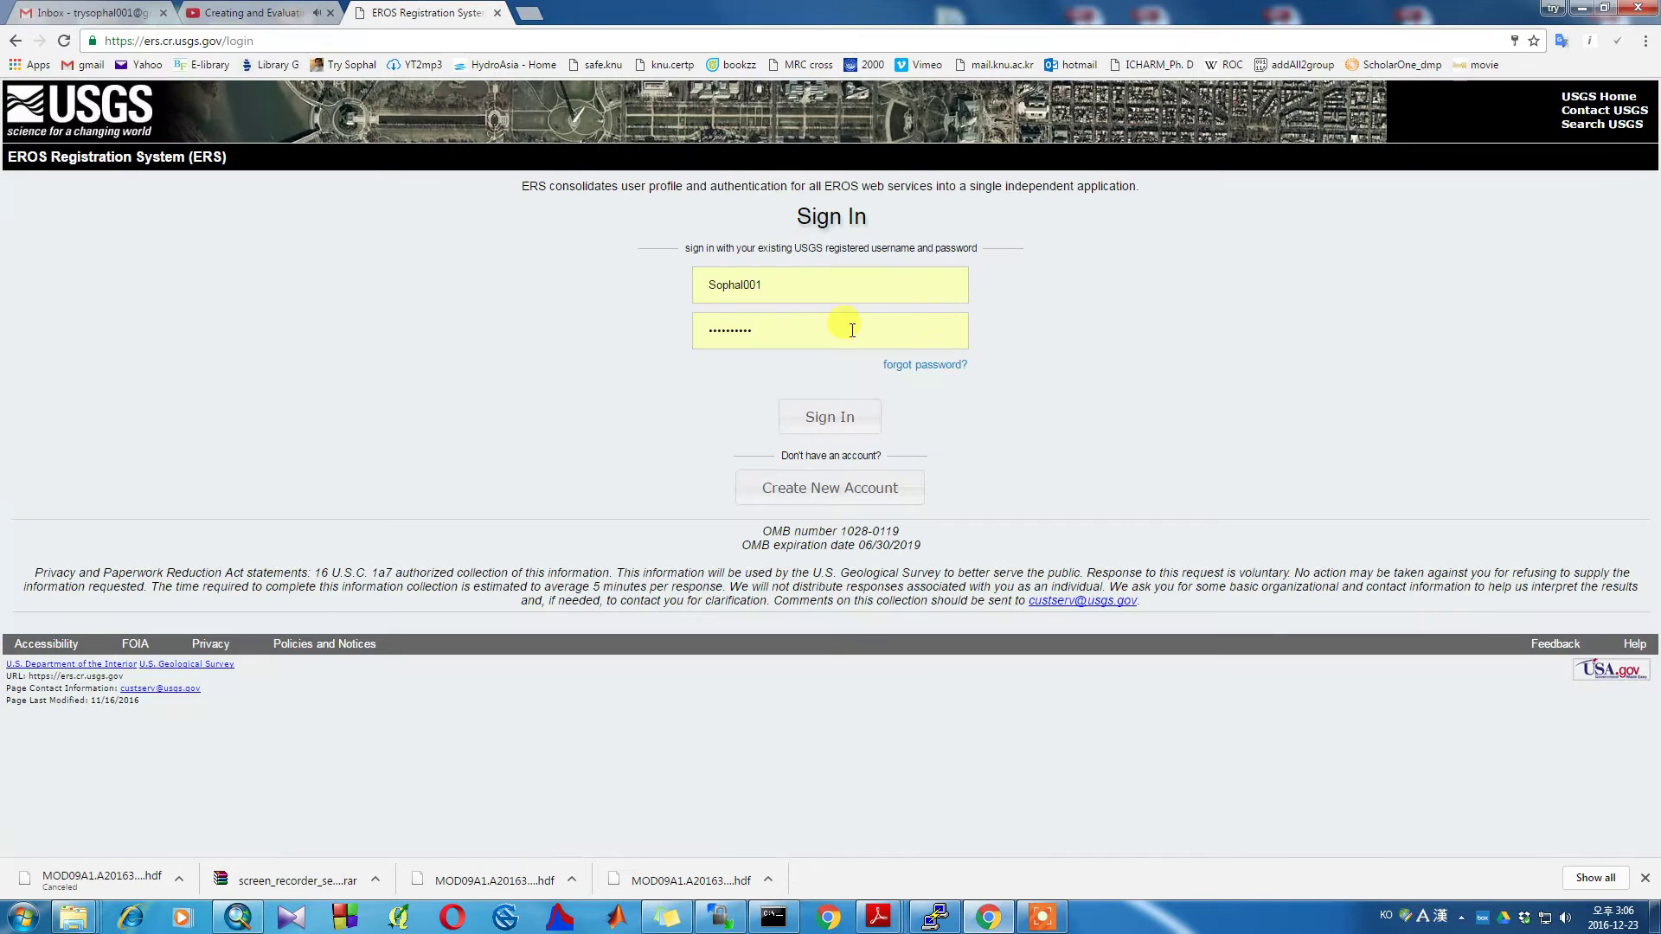
{"action": "left_click", "coordinate": [760, 329]}
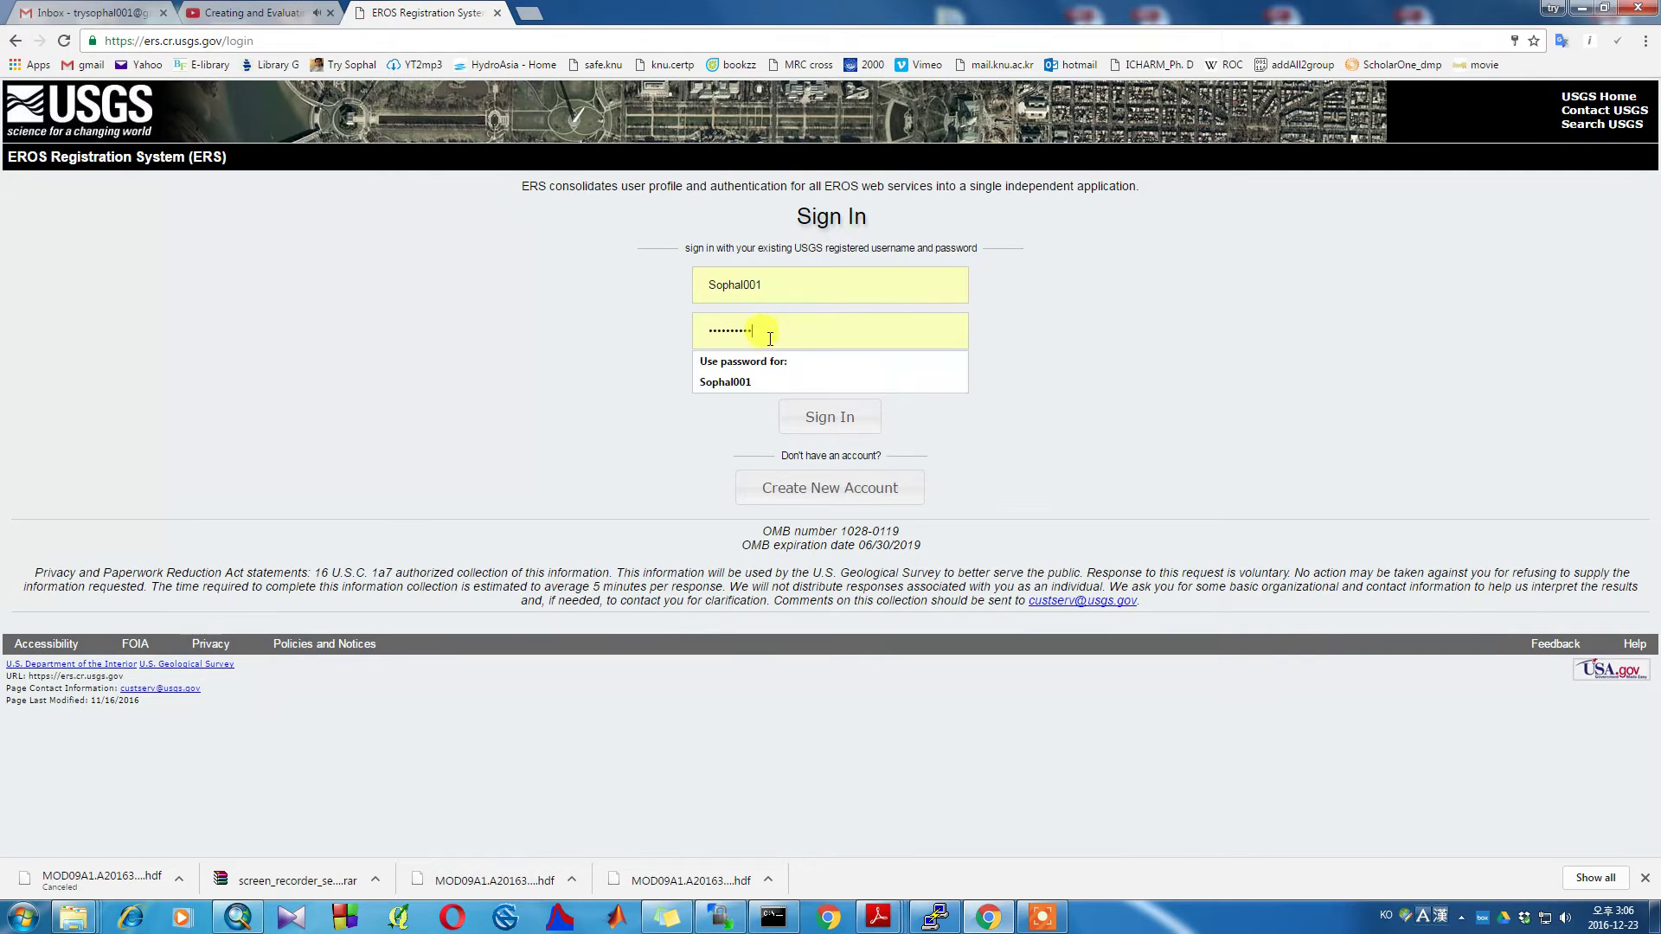
{"action": "left_click", "coordinate": [1138, 386]}
{"action": "left_click", "coordinate": [831, 419]}
{"action": "left_click", "coordinate": [832, 418]}
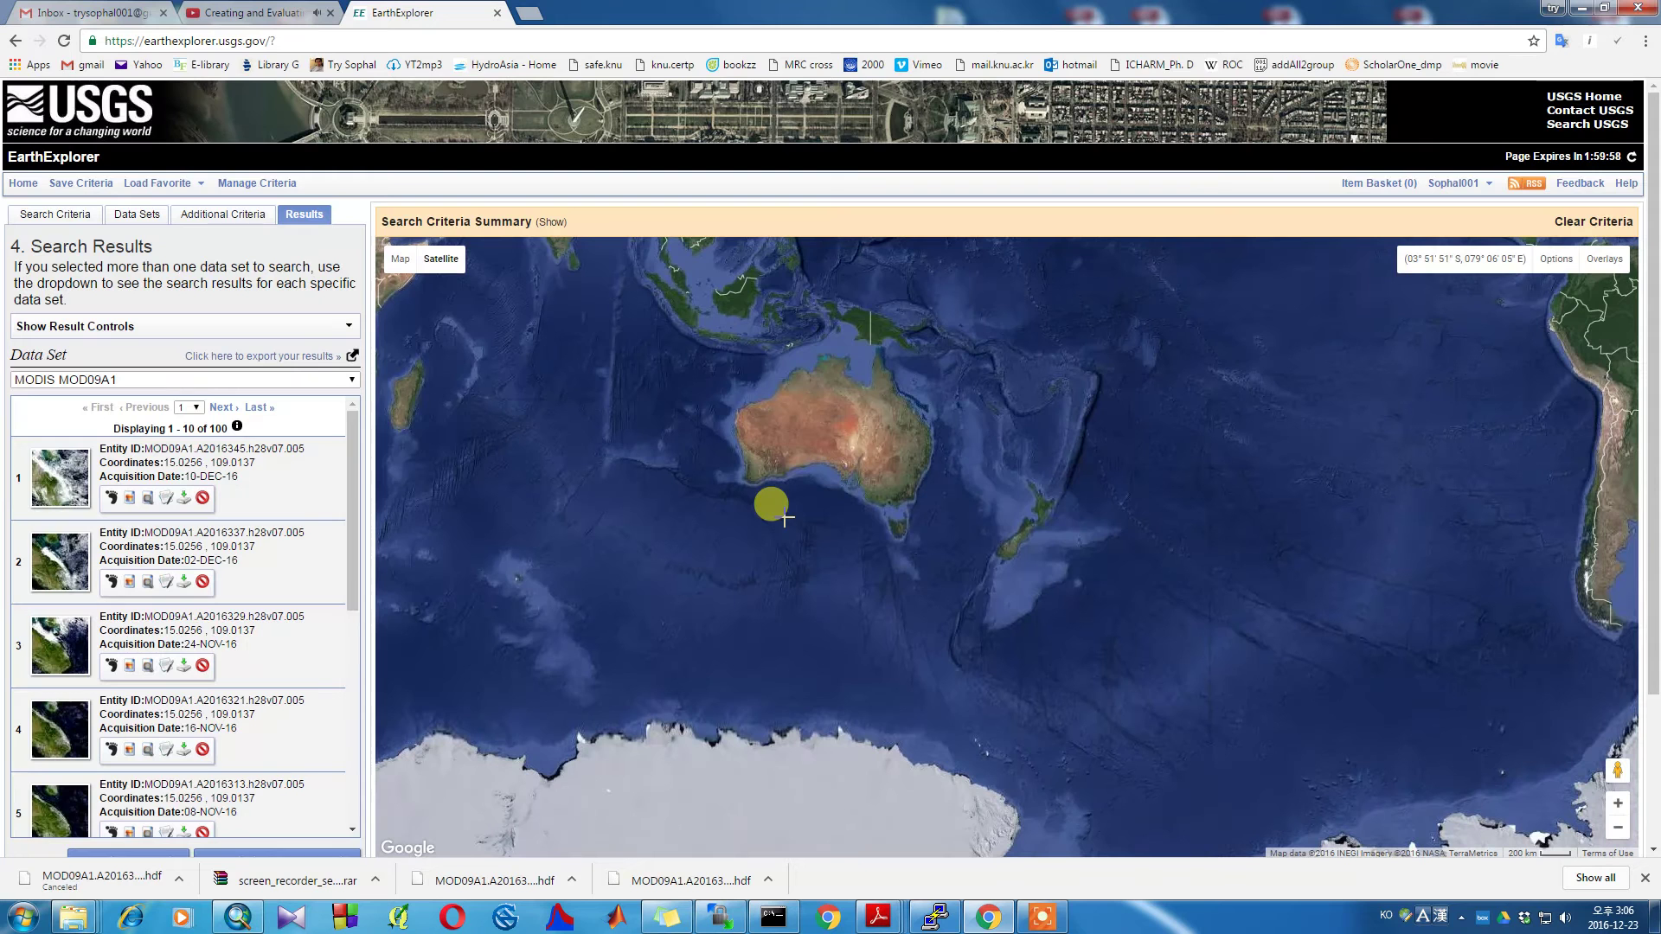
- Overlay the 08-NOV-16 scene and download it as the 60.3 MB HDF file
{"action": "scroll", "coordinate": [238, 763], "scroll_direction": "down", "scroll_amount": 1}
{"action": "scroll", "coordinate": [239, 761], "scroll_direction": "down", "scroll_amount": 2}
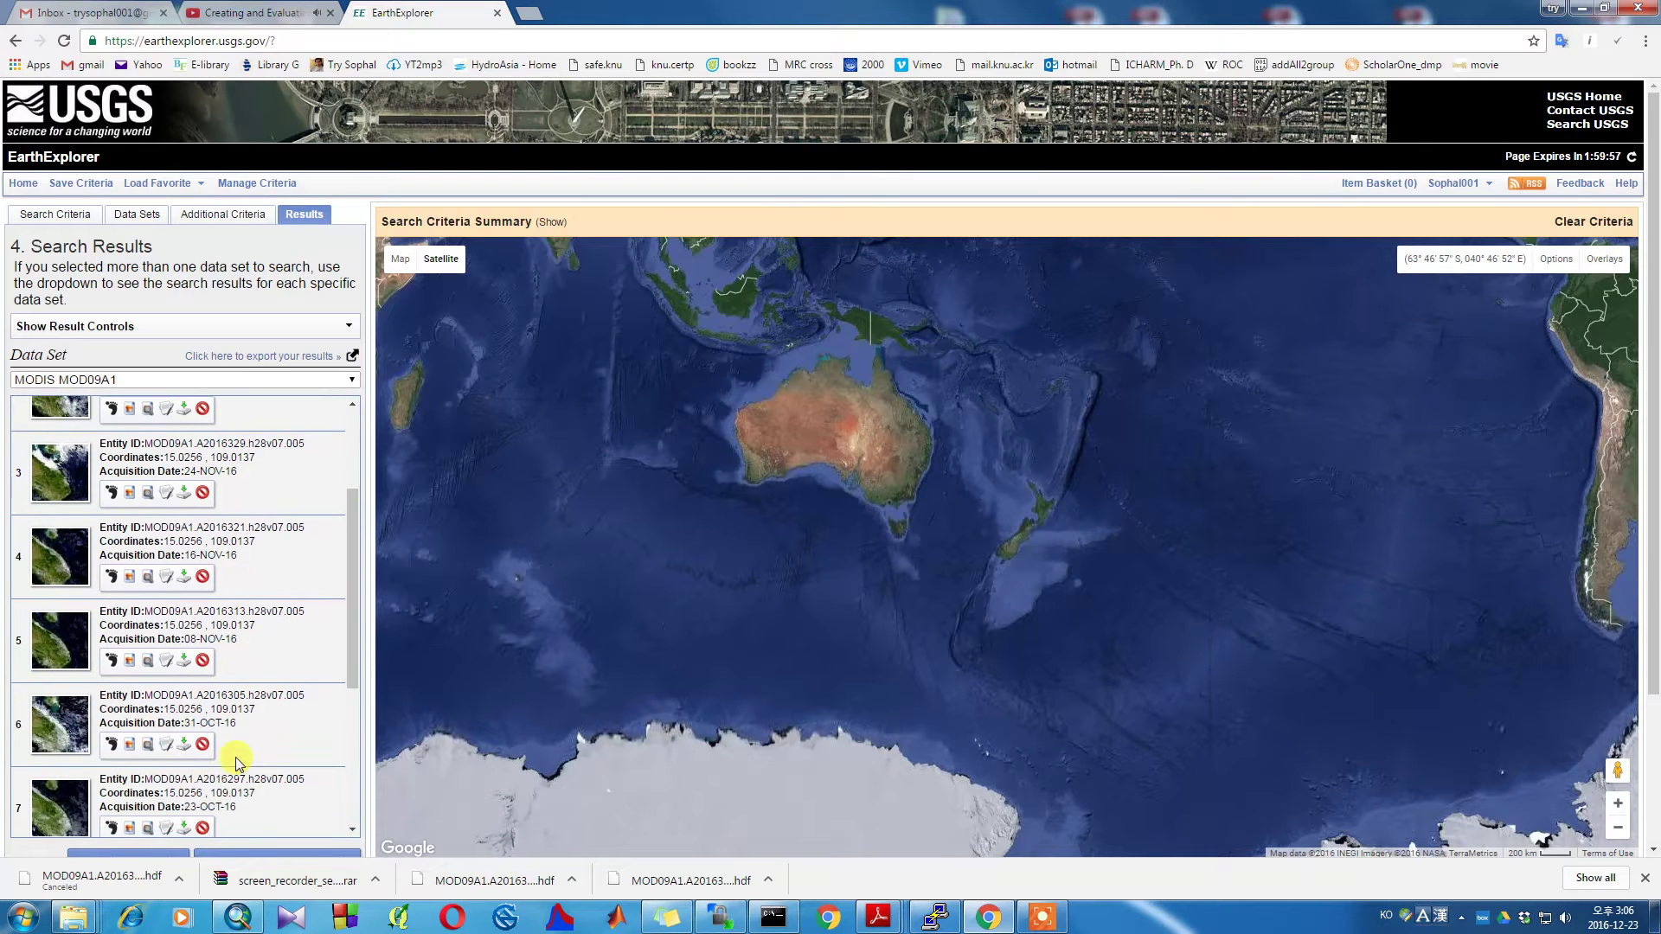
{"action": "left_click", "coordinate": [131, 662]}
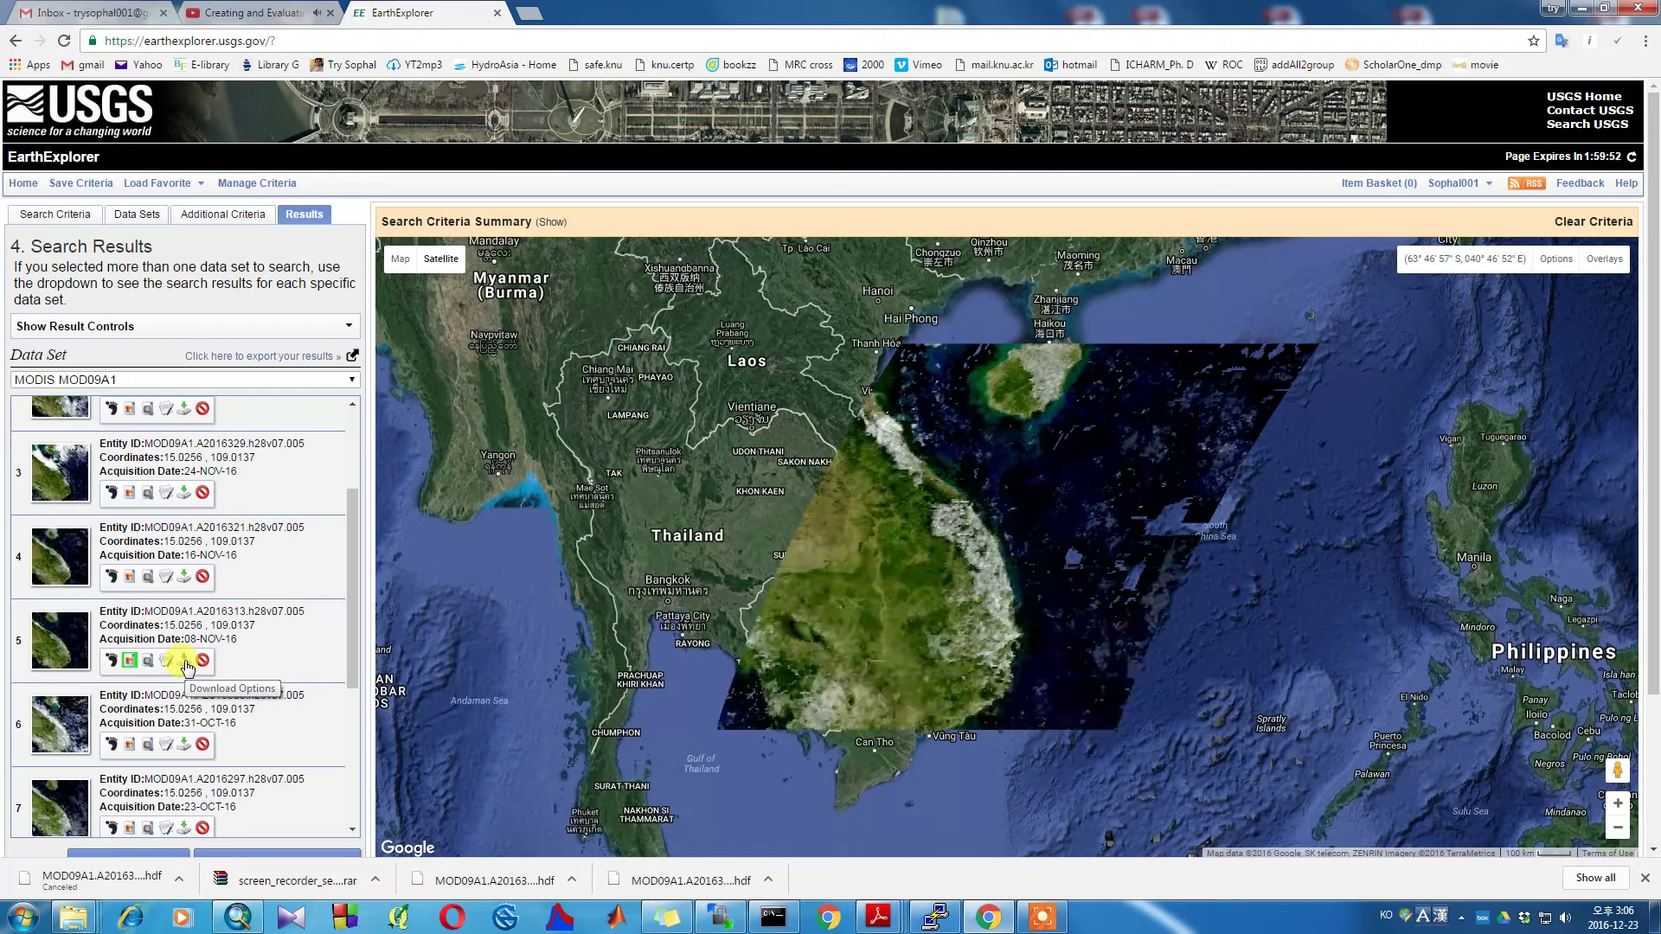
{"action": "left_click", "coordinate": [184, 663]}
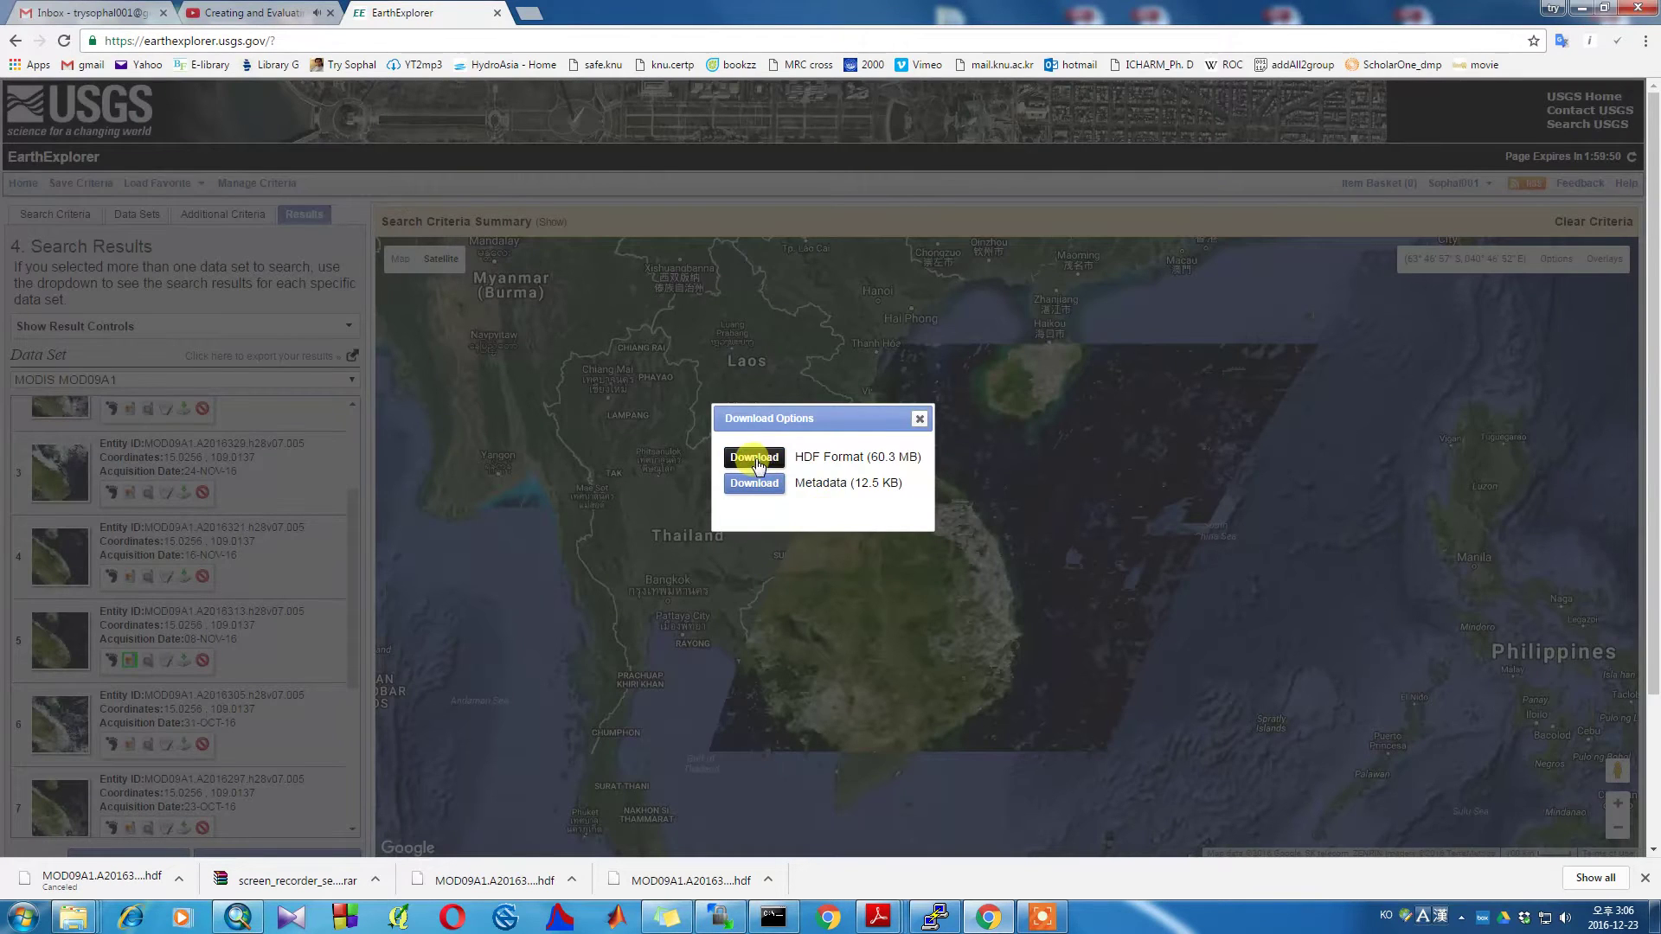
{"action": "left_click", "coordinate": [779, 460]}
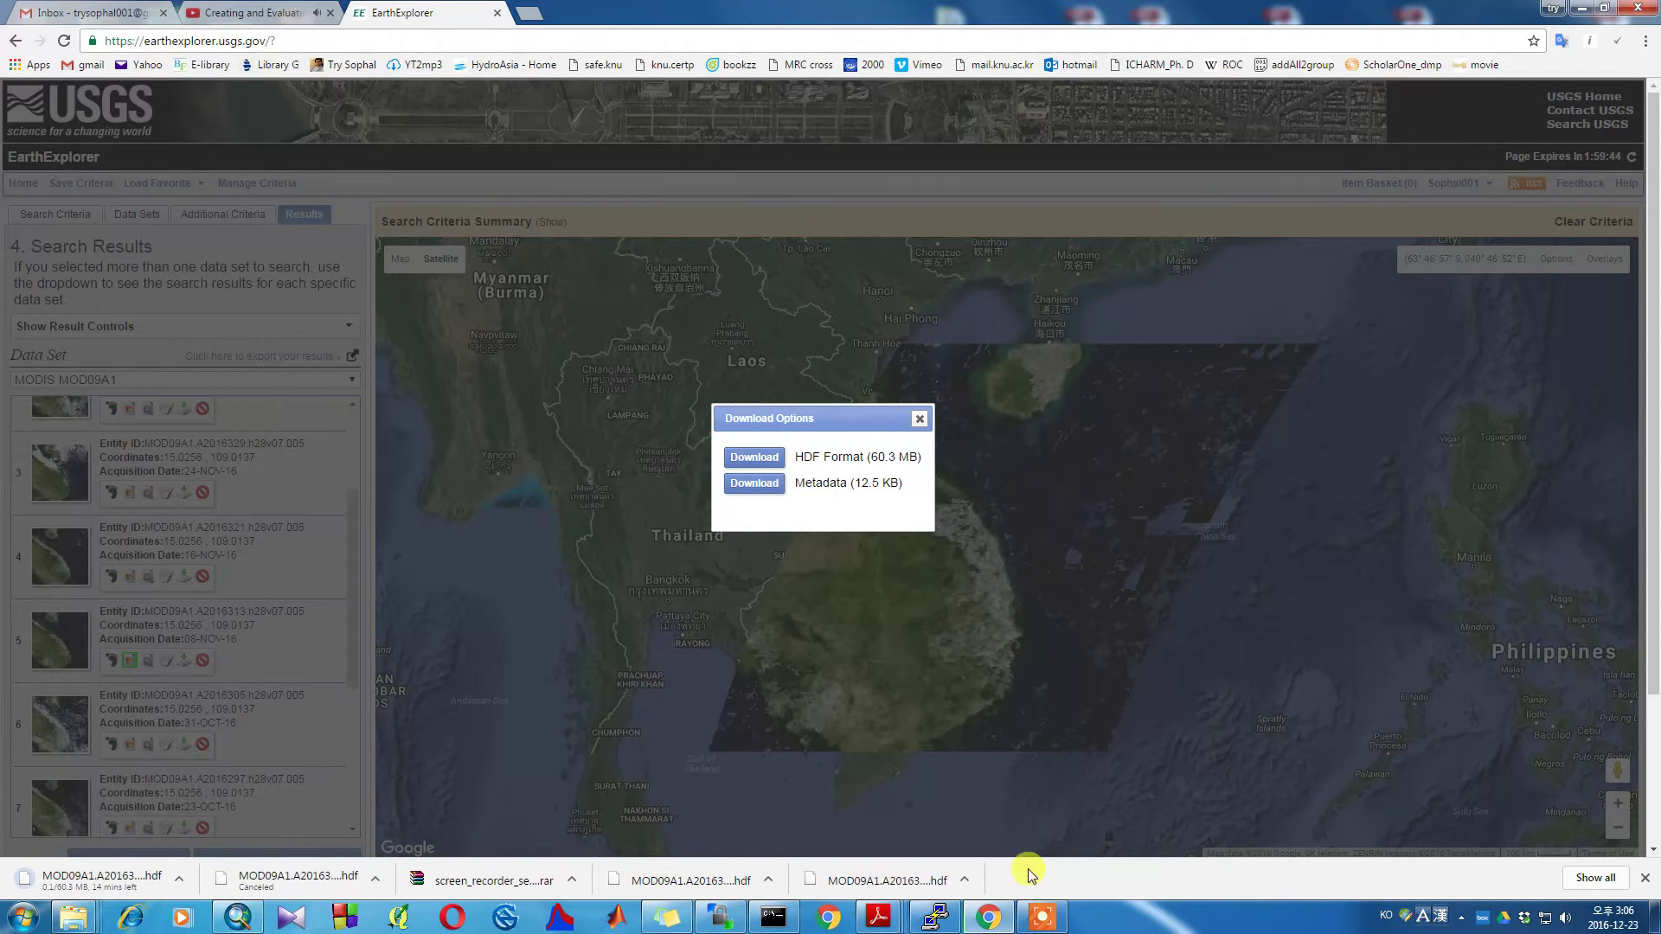
{"action": "left_click", "coordinate": [1043, 916]}
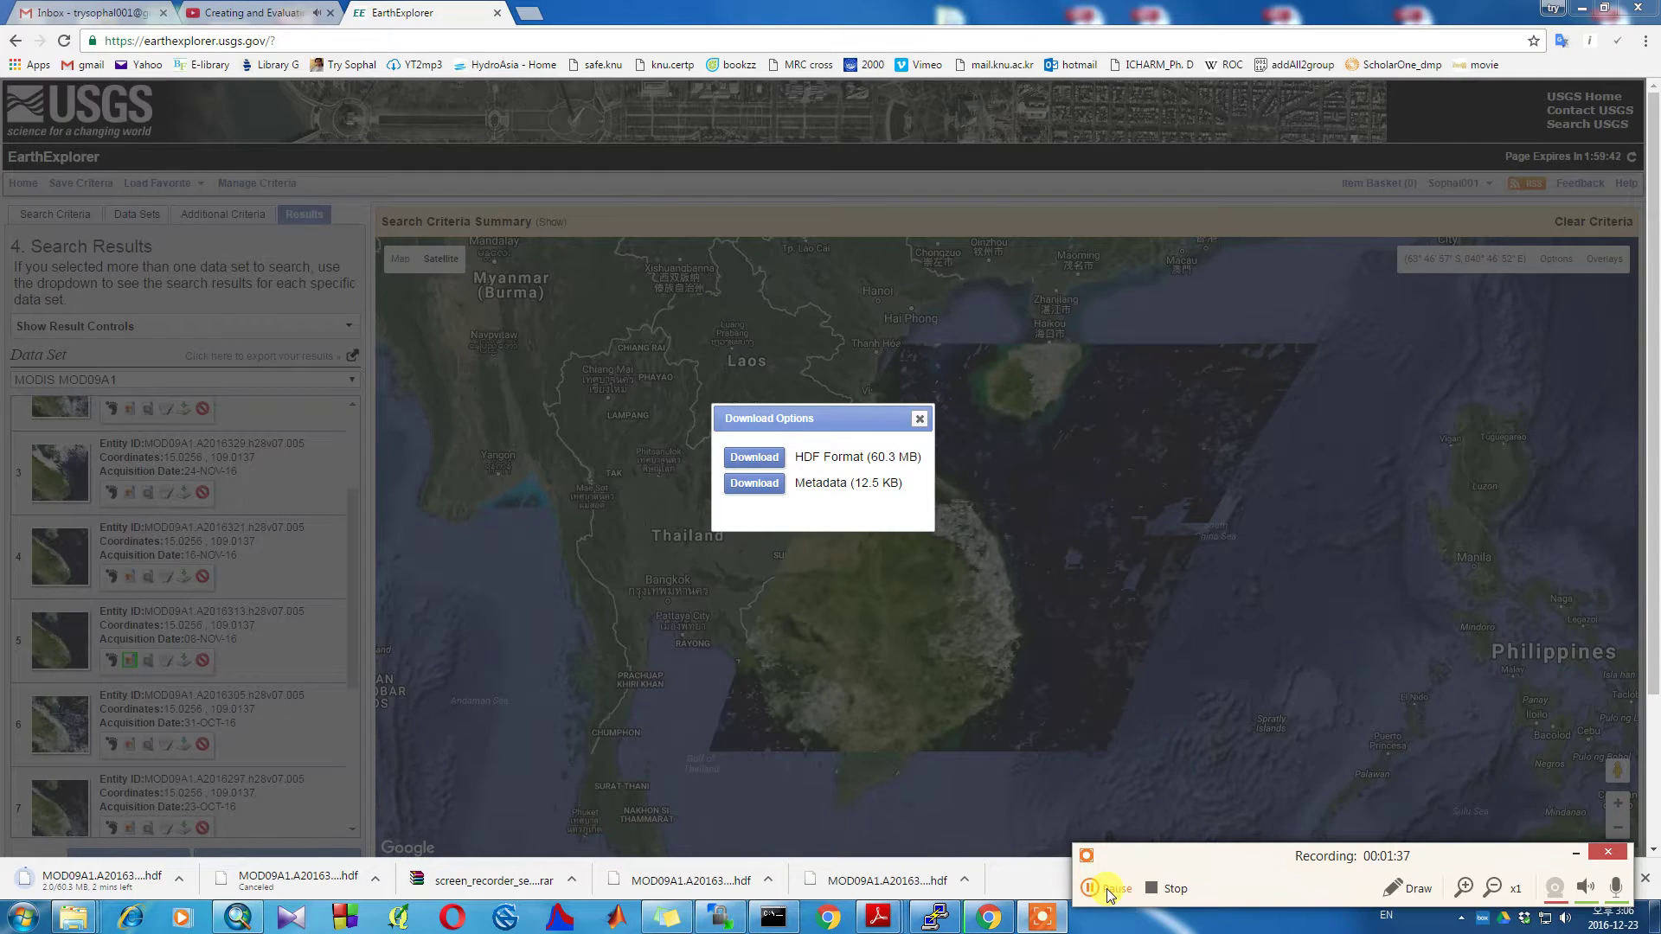
- Select MOD09A1.A2016313.h28v07.005.2016322074932.hdf in Downloads, then bring ArcMap to the front
{"action": "left_click", "coordinate": [1107, 889]}
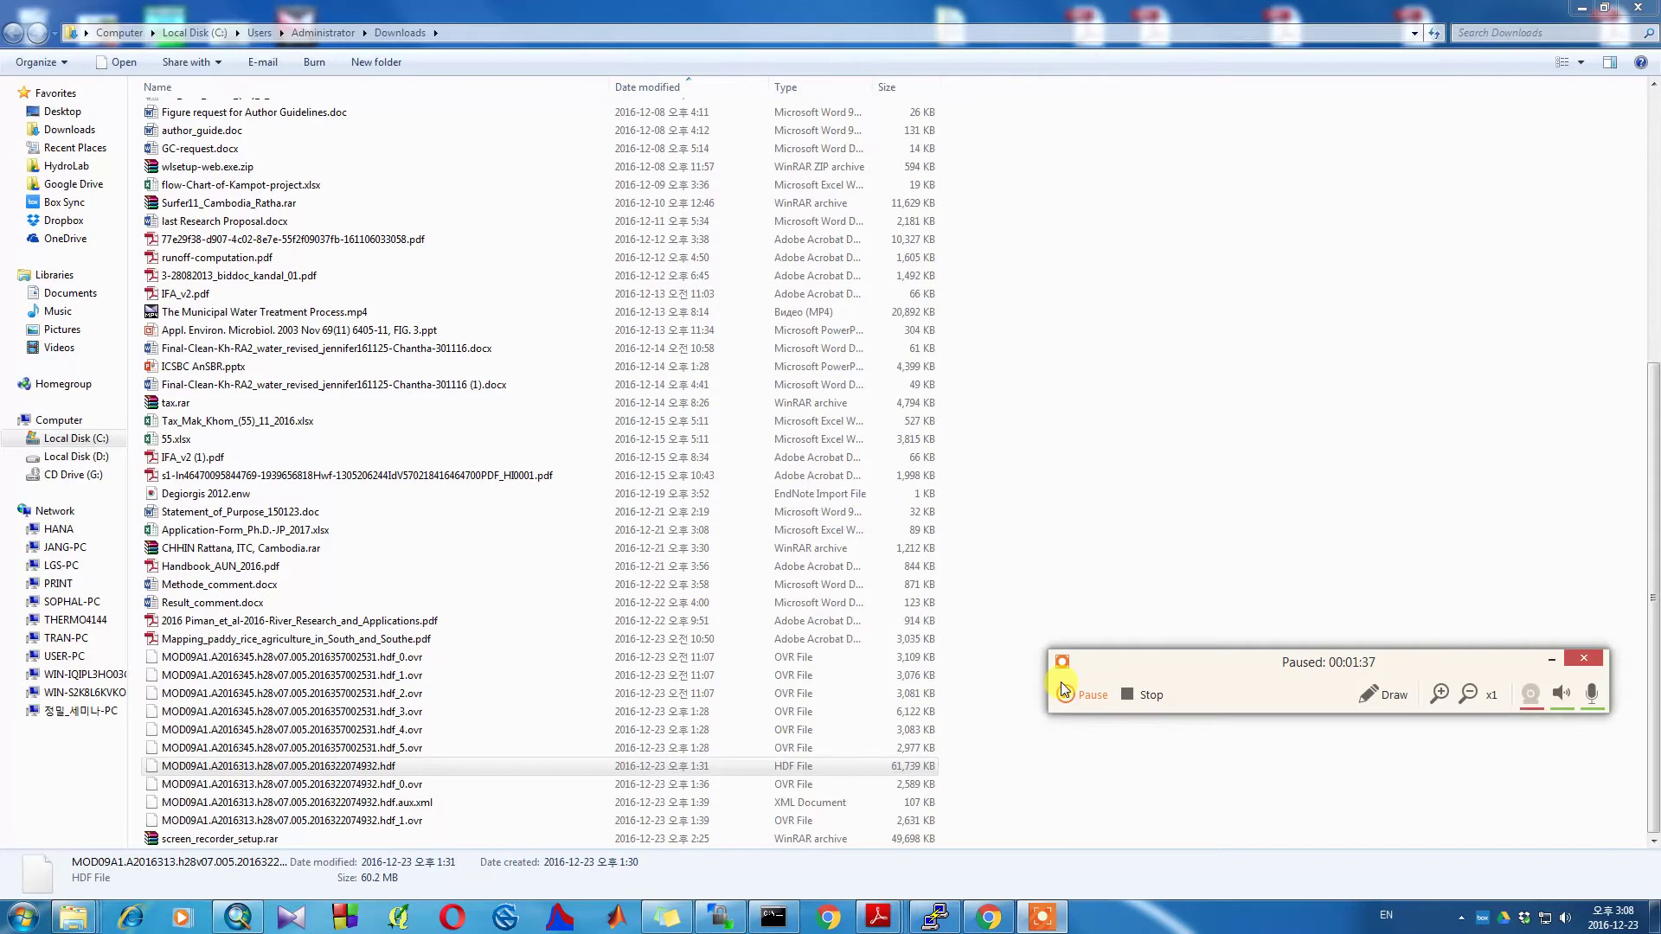
{"action": "left_click", "coordinate": [1089, 695]}
{"action": "left_click", "coordinate": [307, 768]}
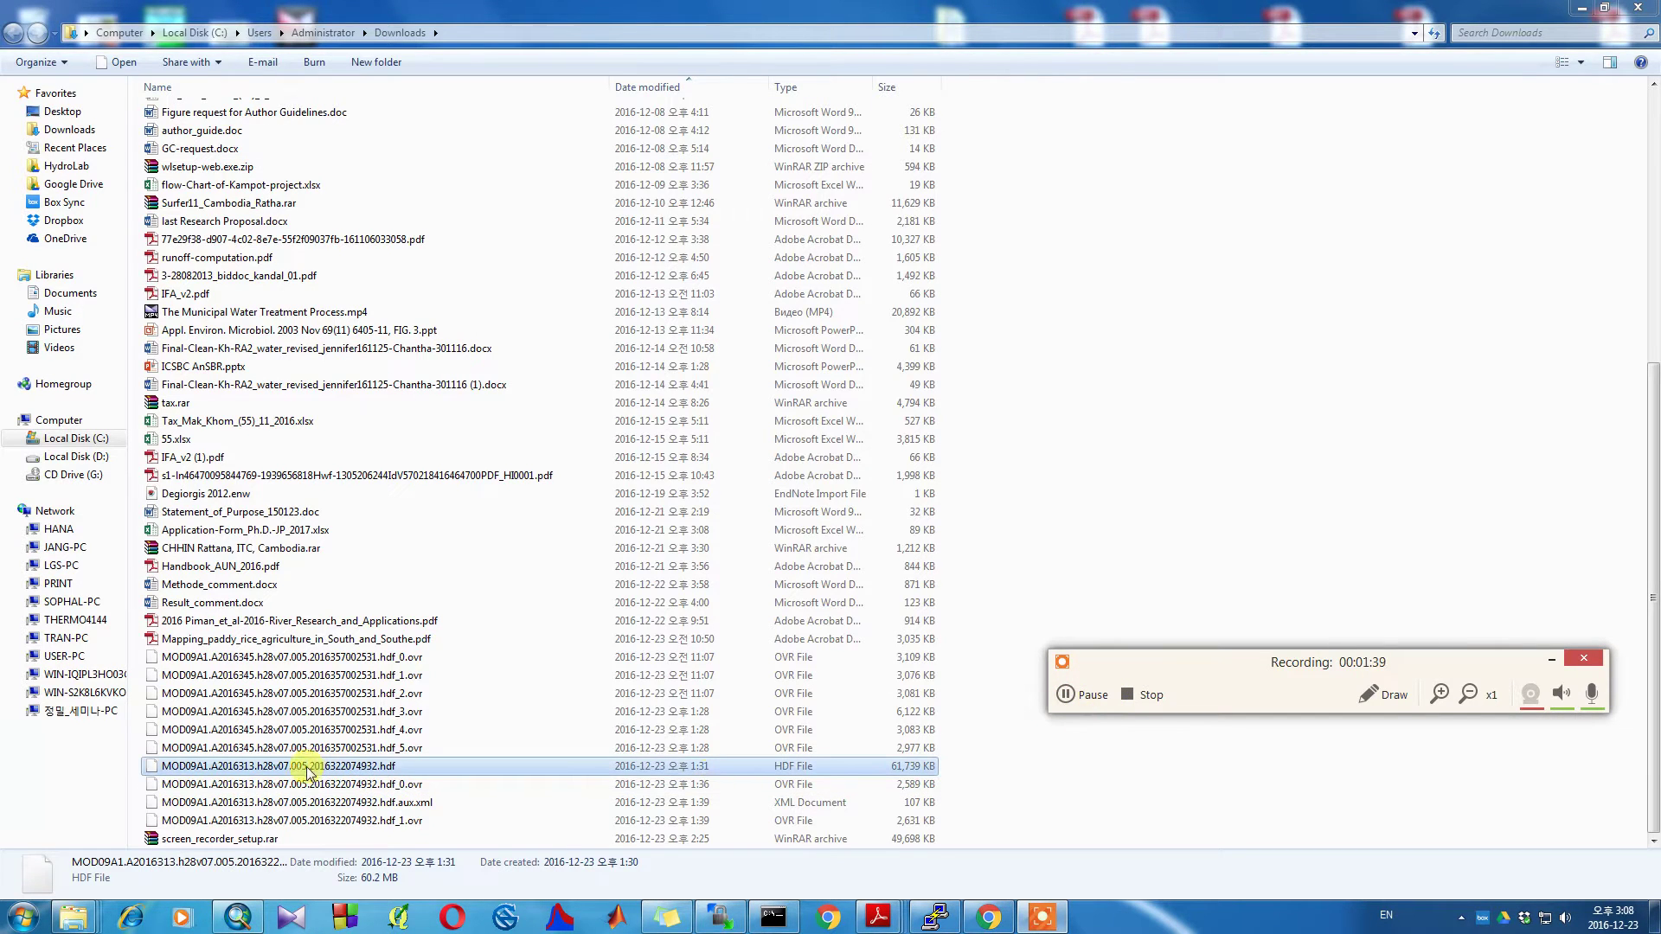
{"action": "left_click", "coordinate": [311, 754]}
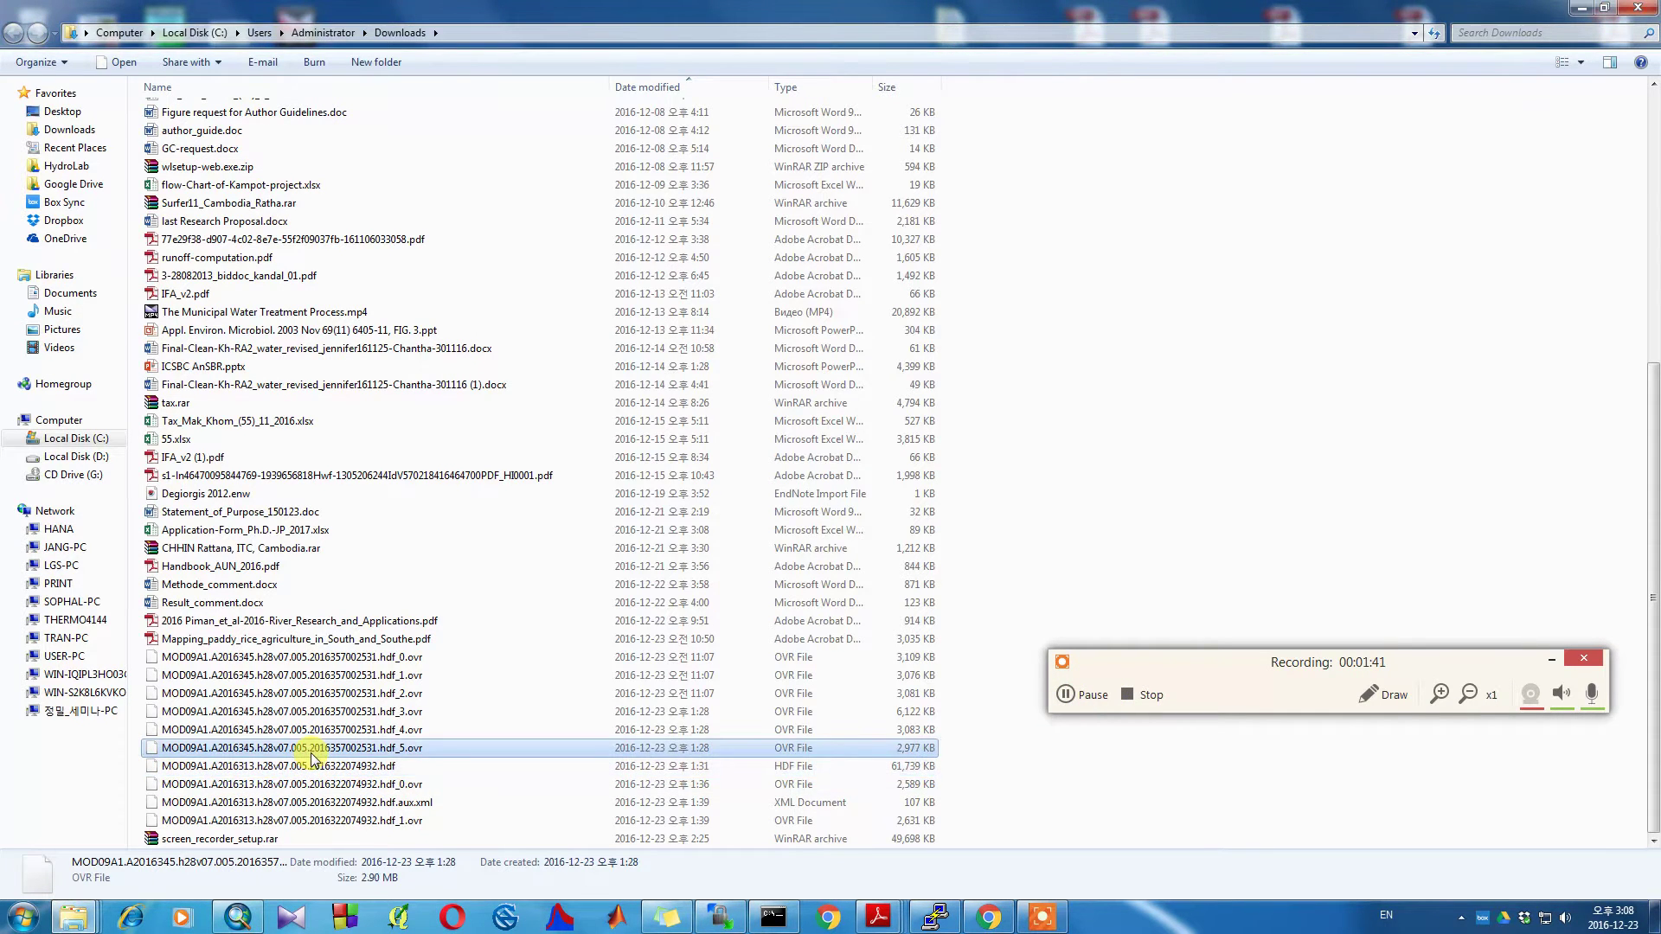
{"action": "left_click", "coordinate": [312, 766]}
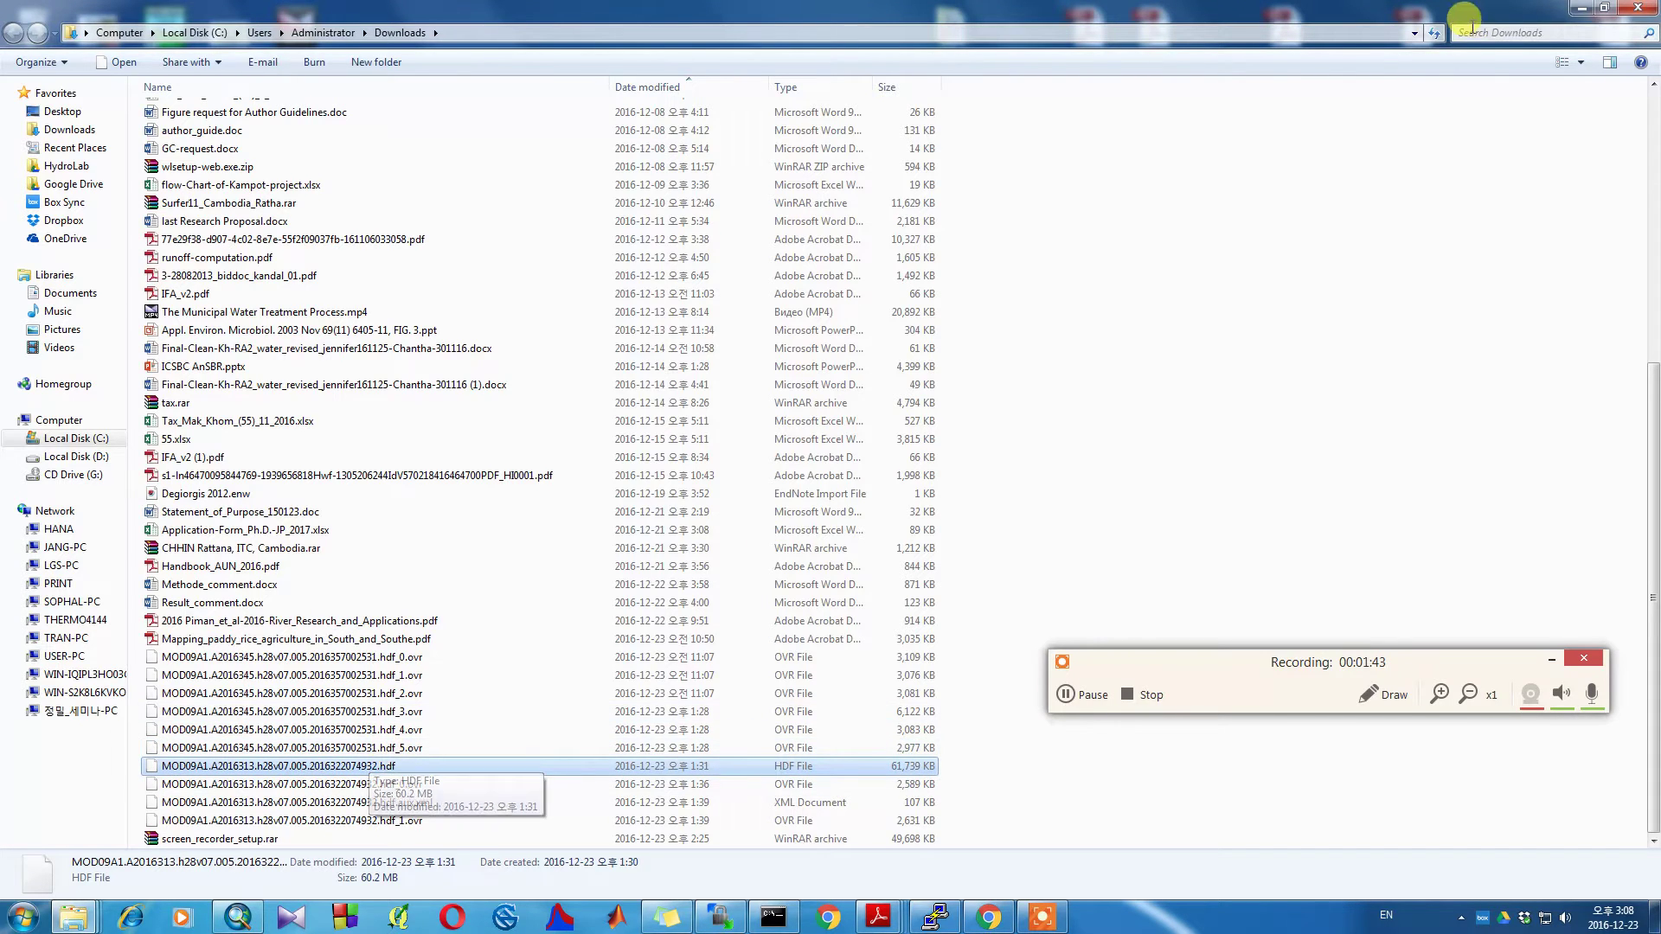
{"action": "left_click", "coordinate": [1576, 9]}
{"action": "left_click", "coordinate": [238, 917]}
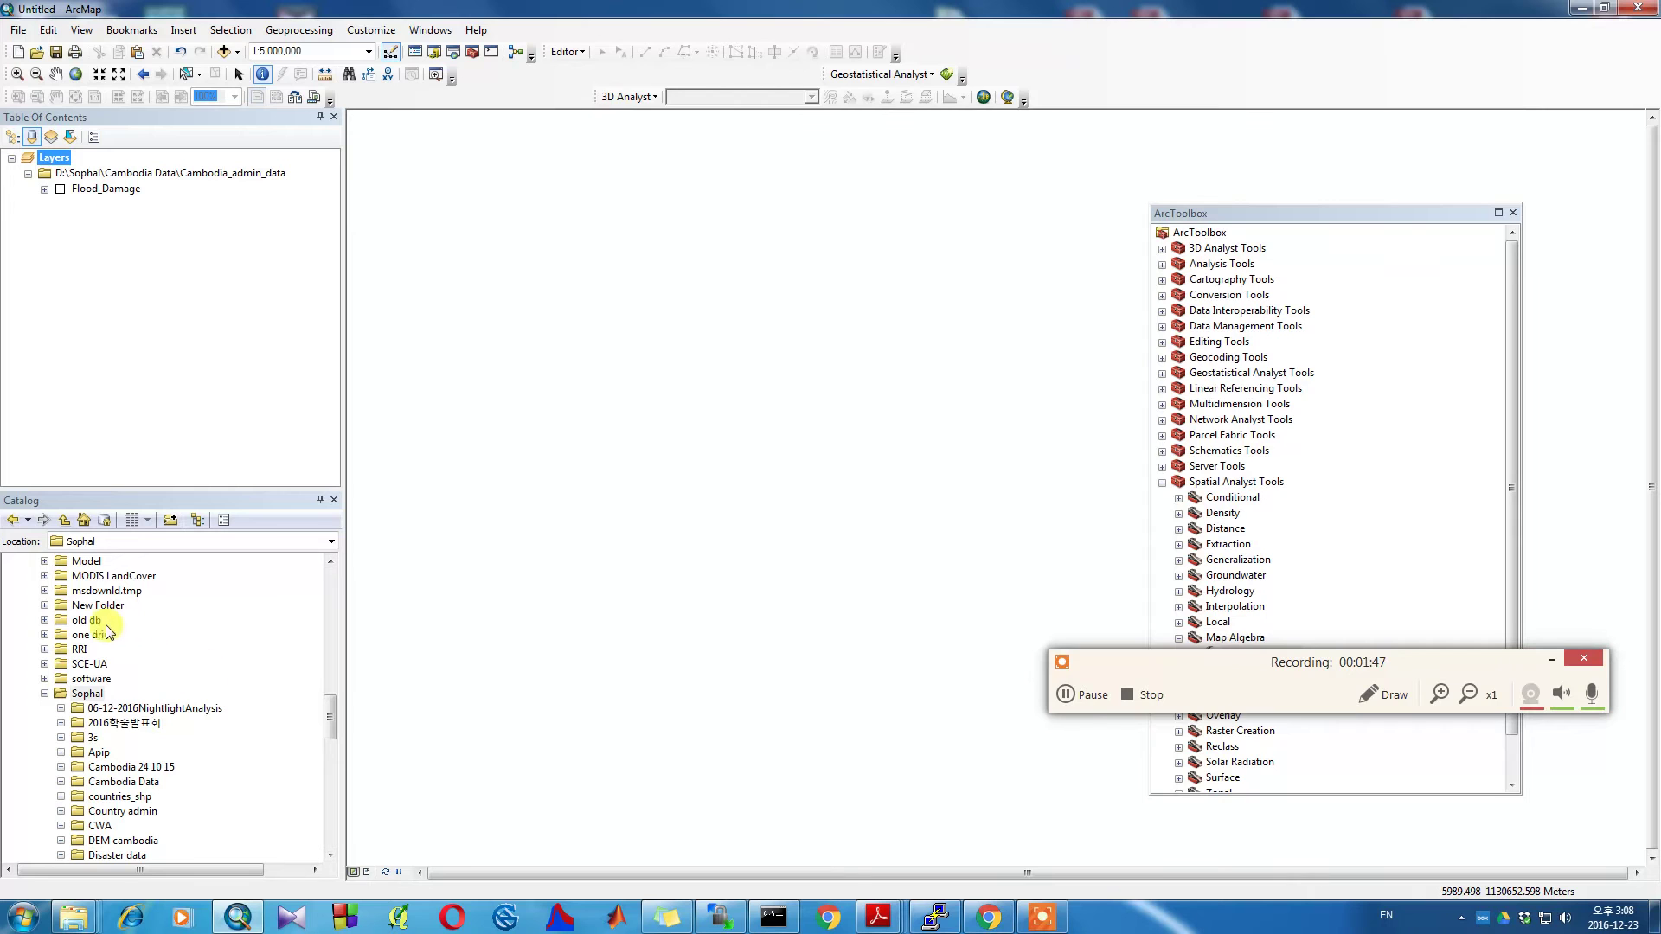
- Collapse the Catalog folder tree and refresh the Downloads folder connection
{"action": "left_click", "coordinate": [89, 697]}
{"action": "key", "text": "Left"}
{"action": "key", "text": "Left"}
{"action": "key", "text": "Left"}
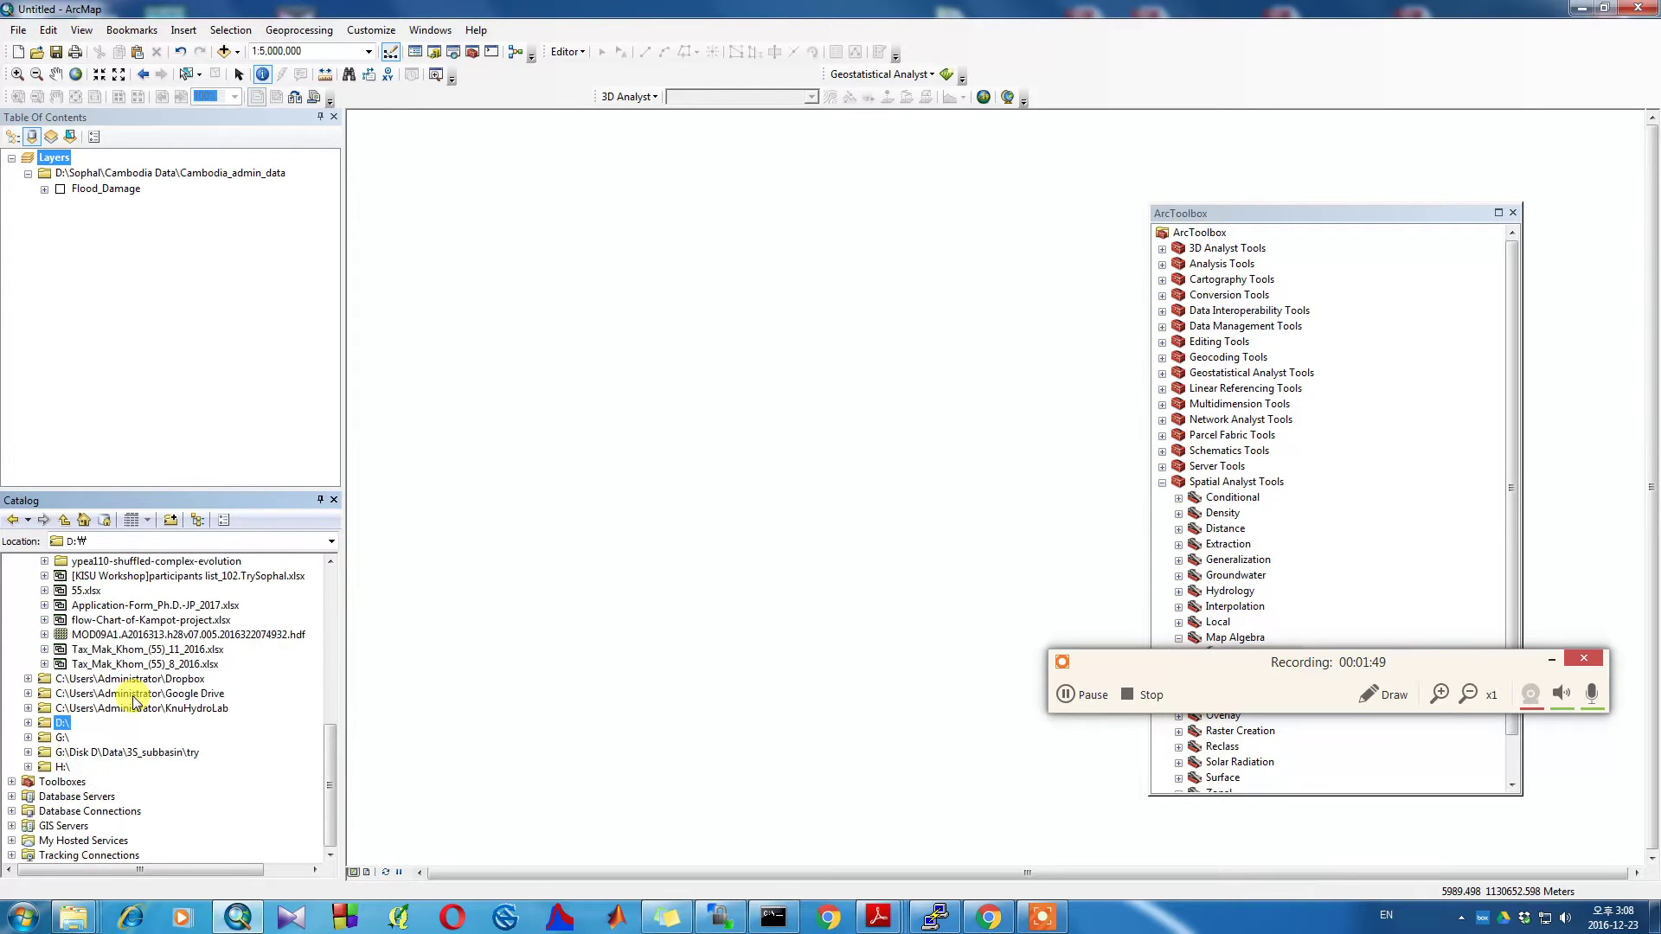
{"action": "scroll", "coordinate": [134, 701], "scroll_direction": "up", "scroll_amount": 9}
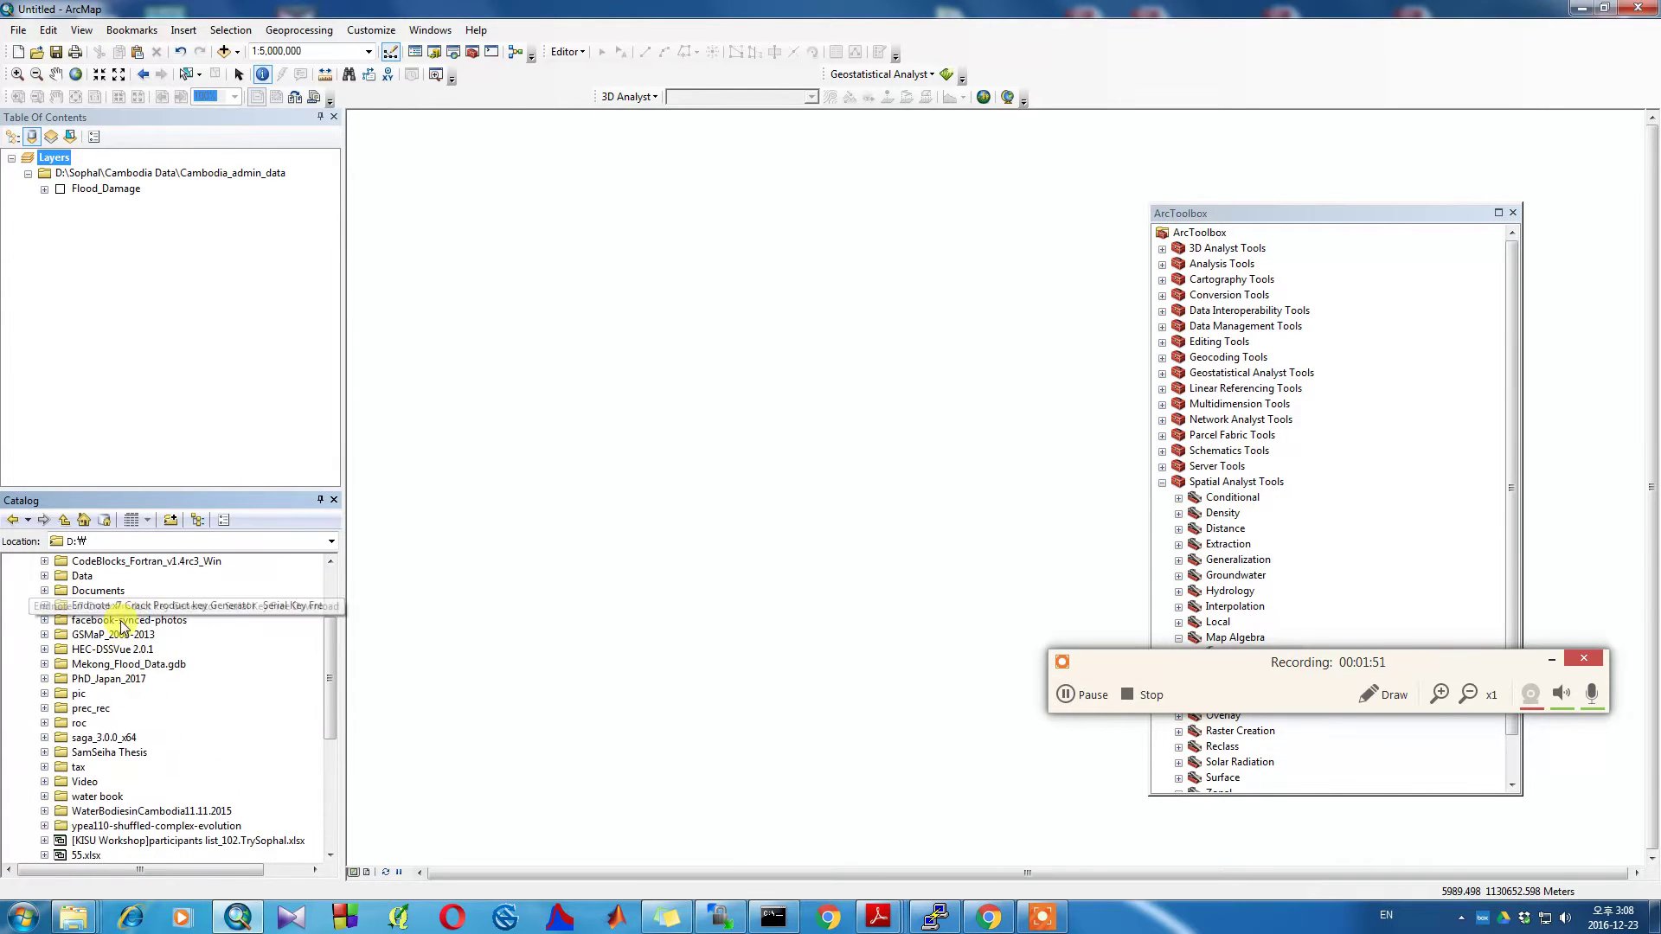
{"action": "scroll", "coordinate": [125, 605], "scroll_direction": "up", "scroll_amount": 3}
{"action": "right_click", "coordinate": [130, 620]}
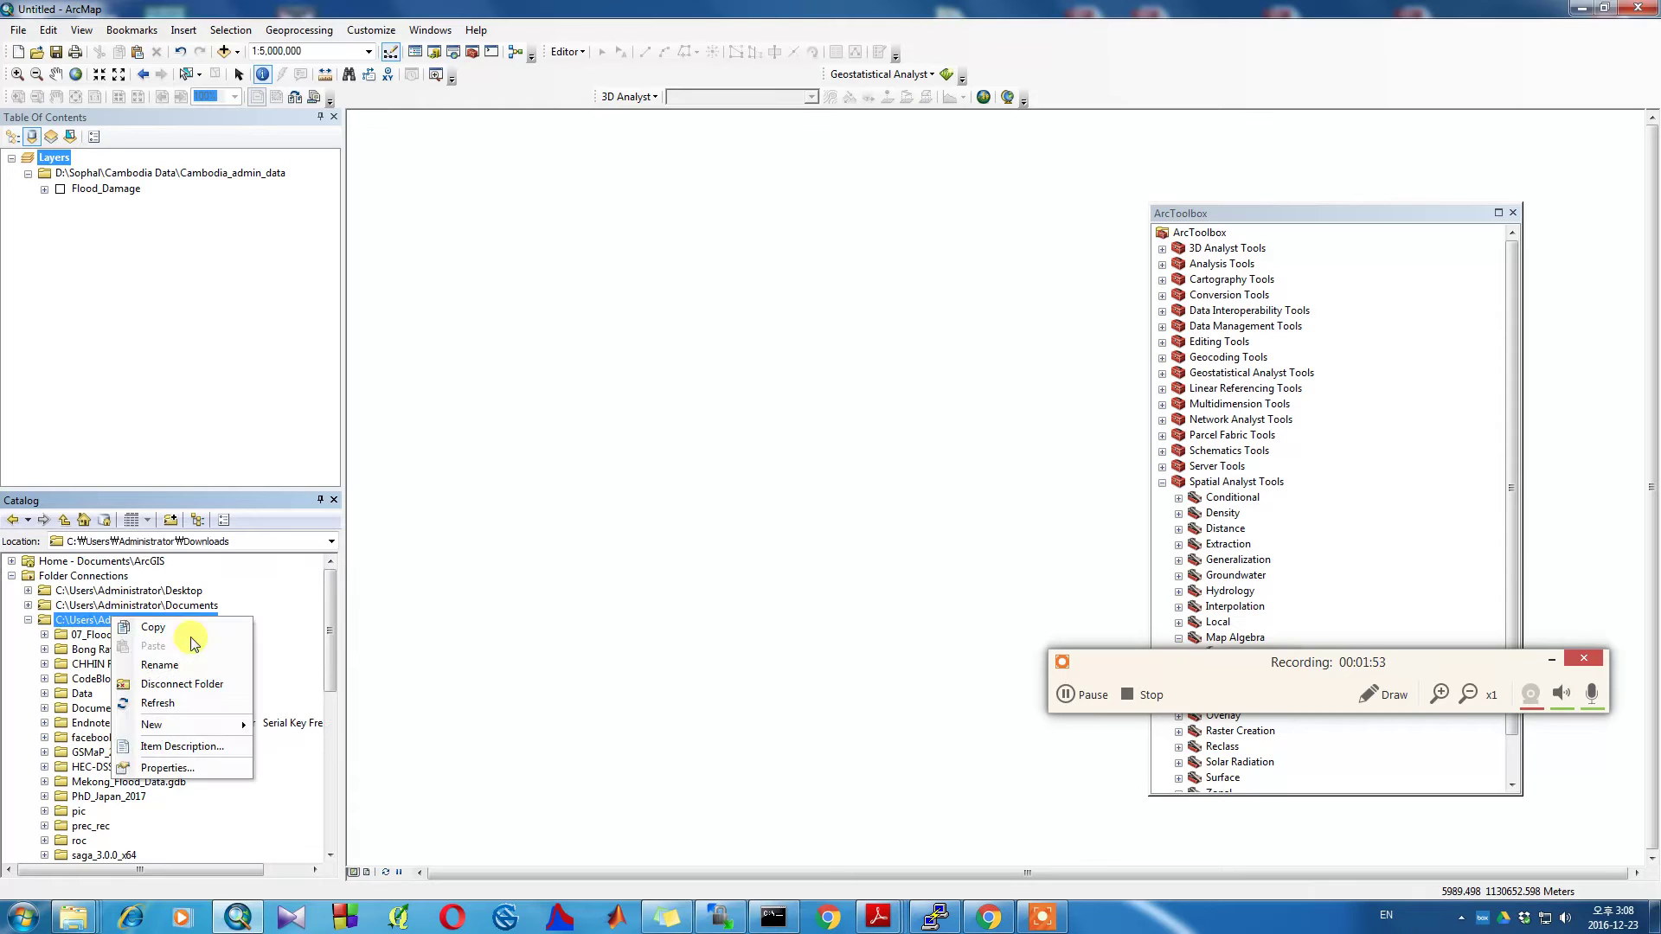
{"action": "left_click", "coordinate": [167, 701]}
- Drag the MOD09A1 .hdf file from Downloads onto the Table of Contents
{"action": "scroll", "coordinate": [164, 700], "scroll_direction": "down", "scroll_amount": 6}
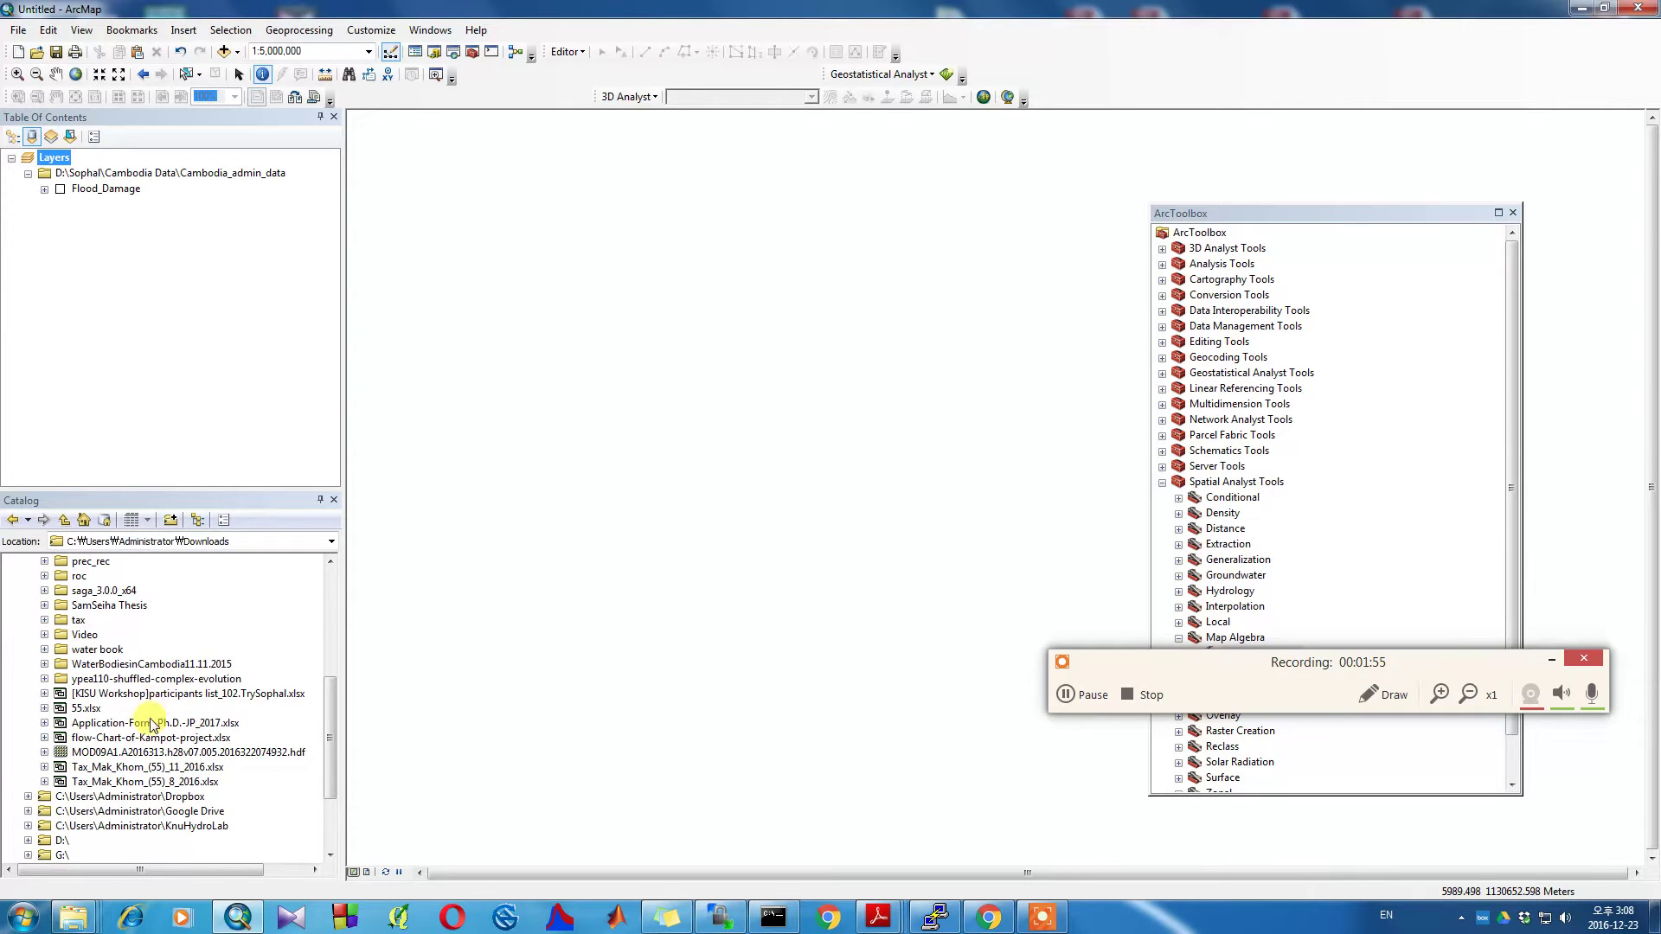
{"action": "left_click", "coordinate": [136, 753]}
{"action": "left_click_drag", "start_coordinate": [135, 756], "coordinate": [208, 305]}
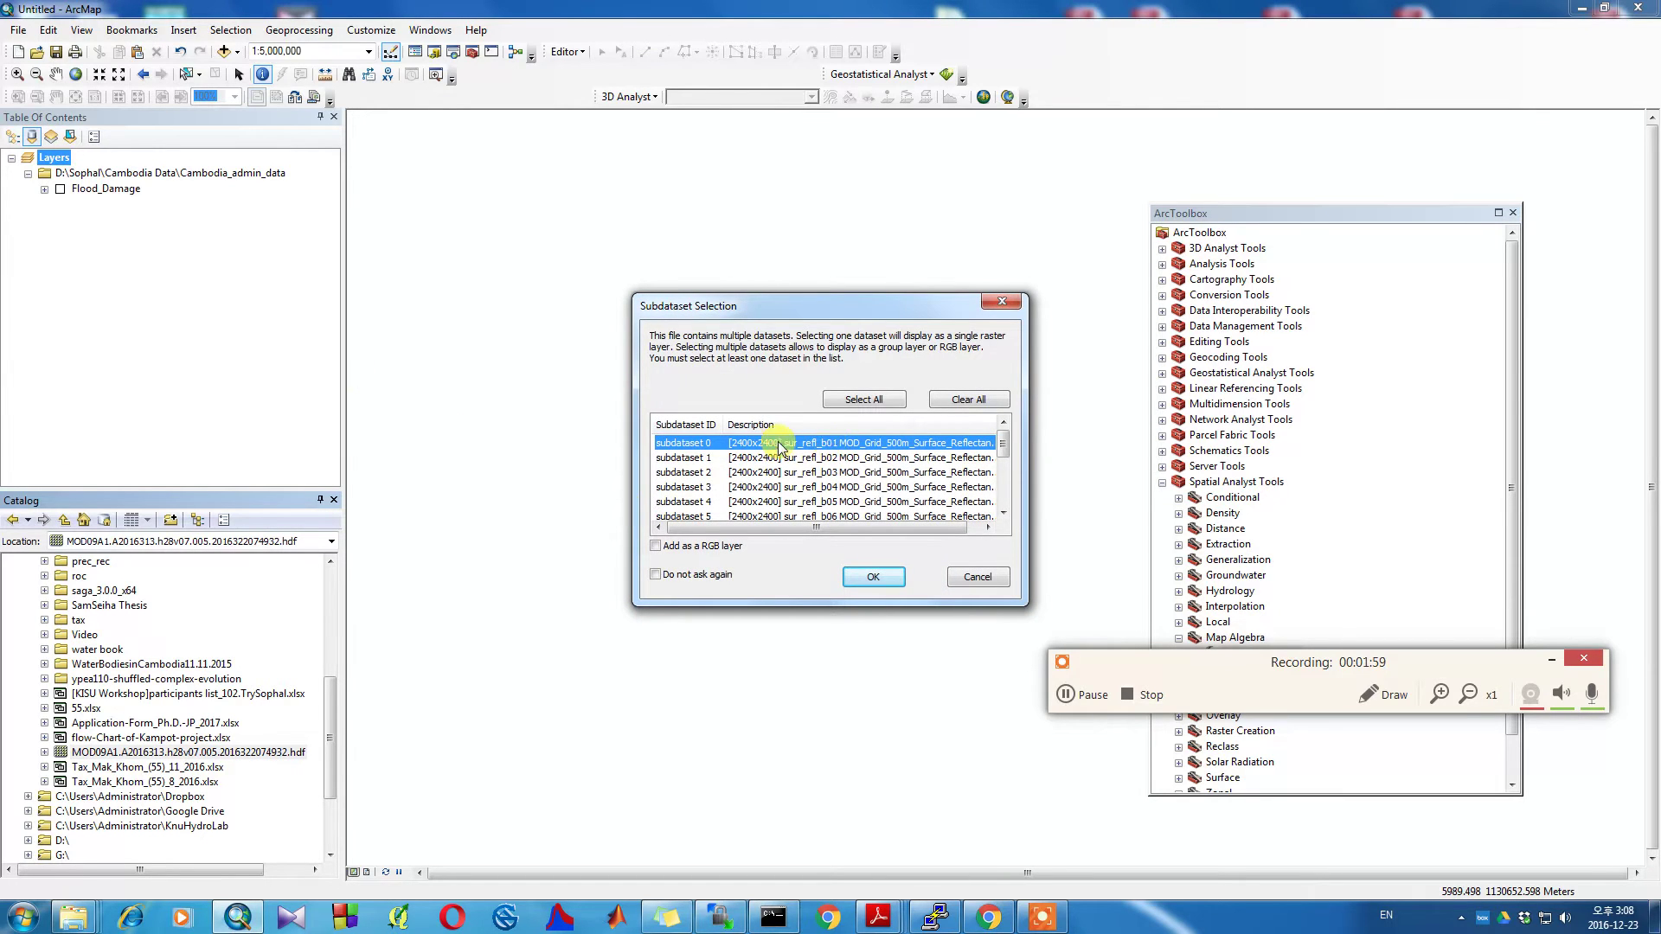
- Add subdatasets 0–6 as layers, skipping pyramids and dismissing the coordinate system warning
{"action": "key", "text": "shift+Down"}
{"action": "key", "text": "shift+Down"}
{"action": "key", "text": "shift+Down"}
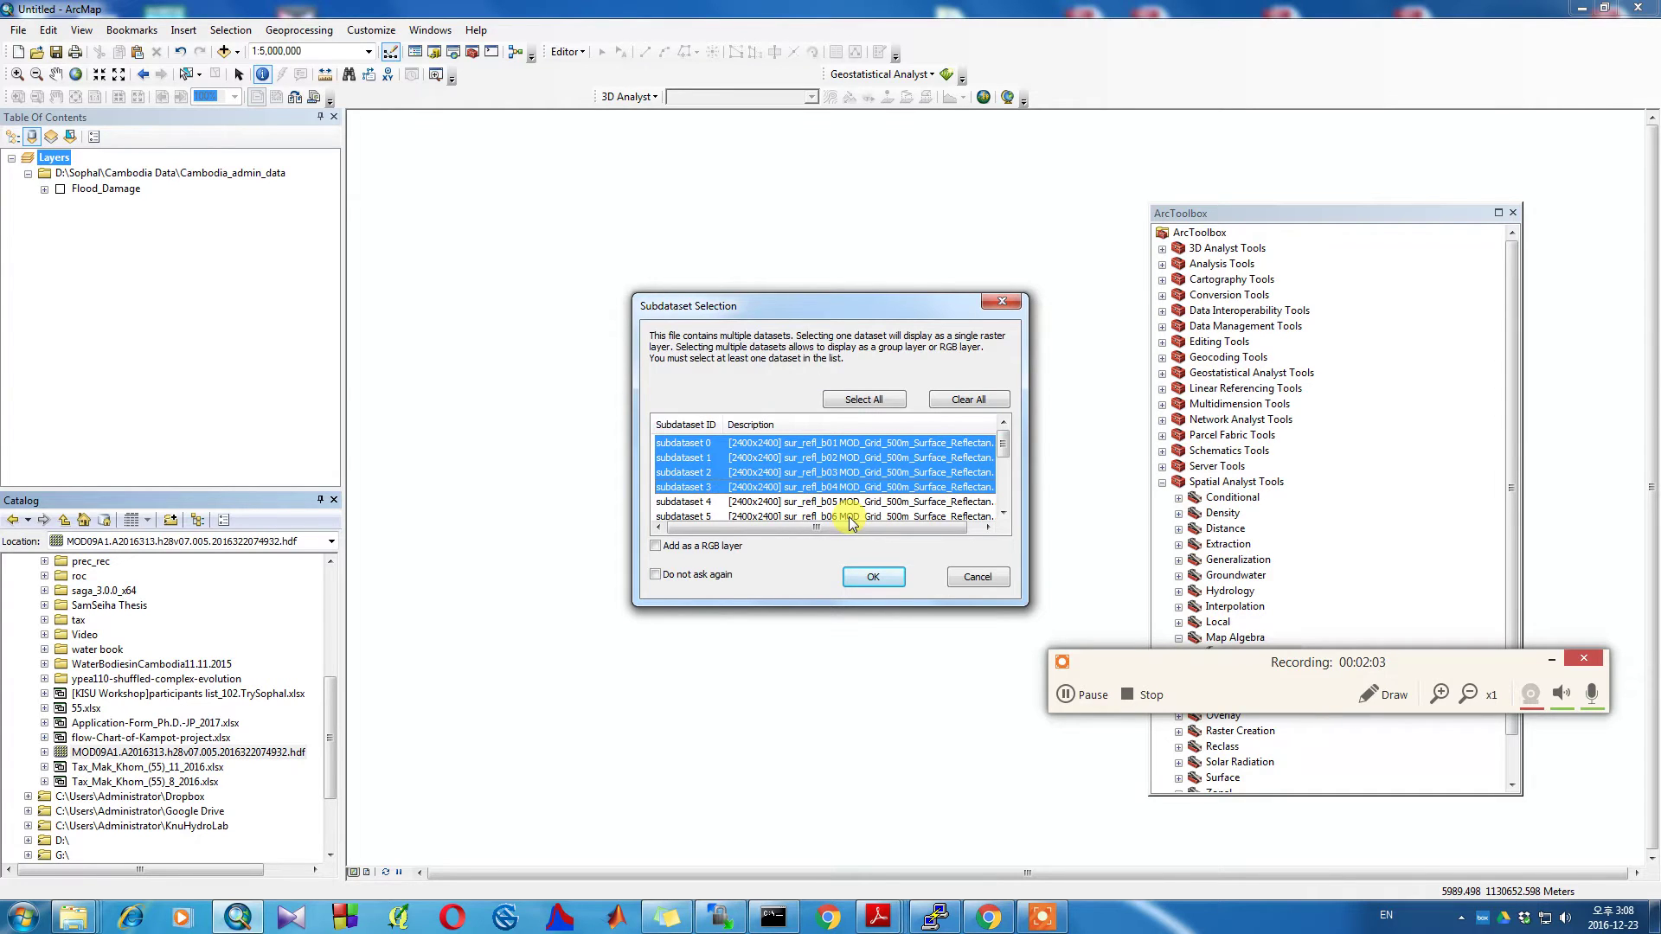
{"action": "key", "text": "shift+Down"}
{"action": "key", "text": "shift+Down"}
{"action": "key", "text": "shift+Down"}
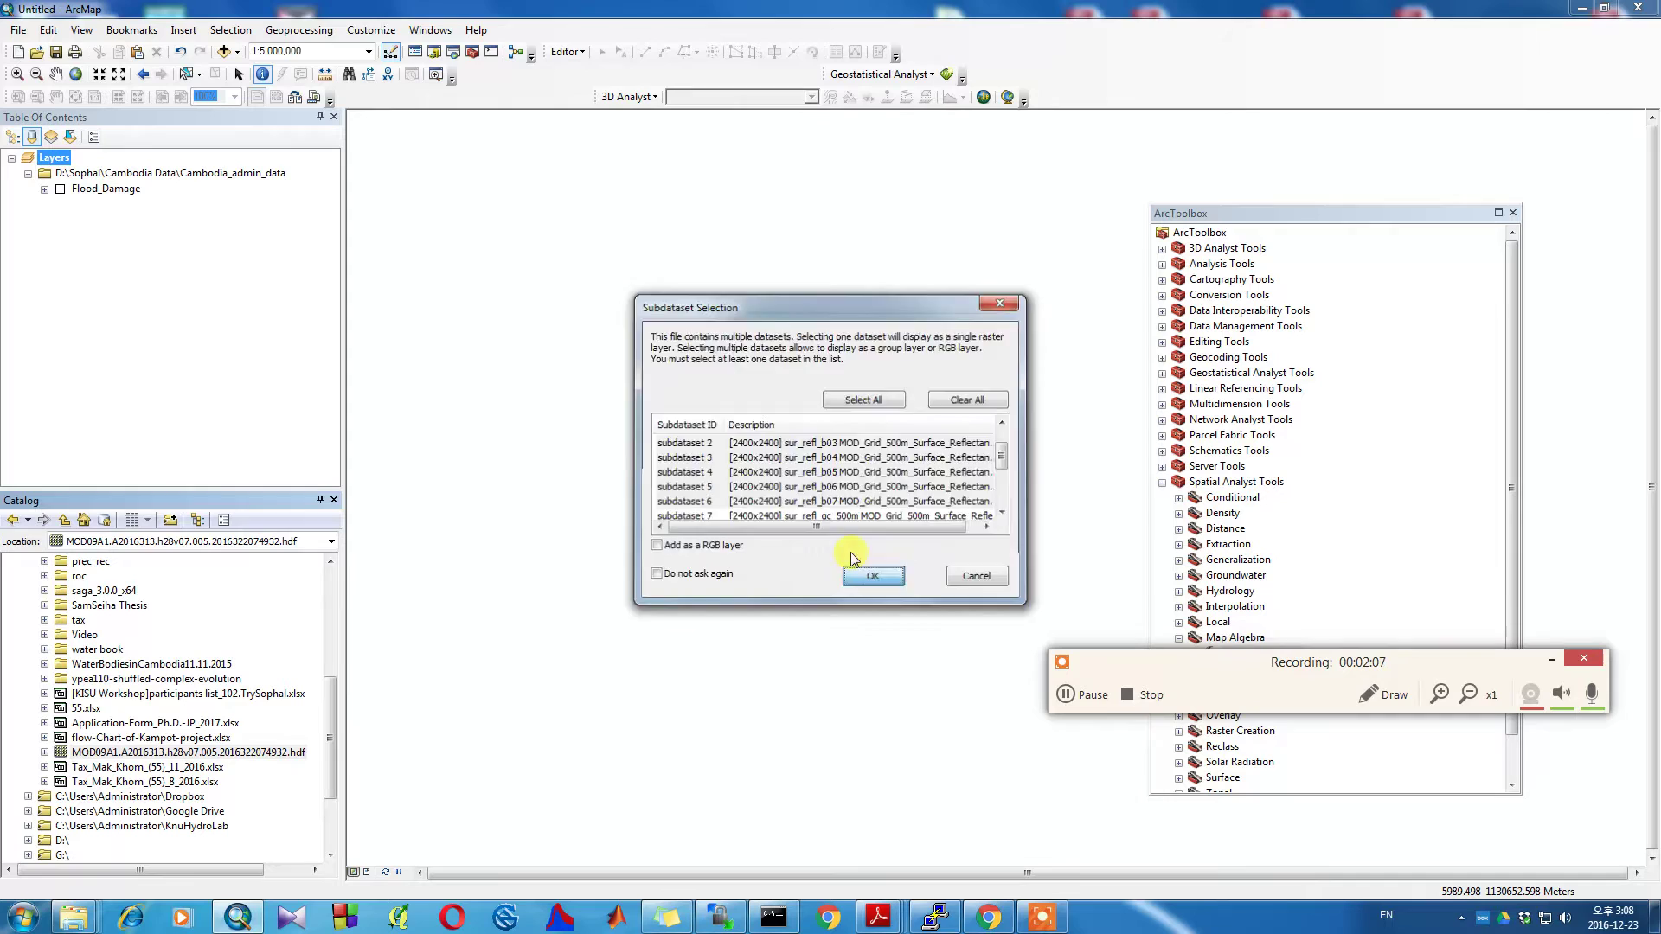
{"action": "left_click", "coordinate": [872, 576]}
{"action": "left_click", "coordinate": [889, 432]}
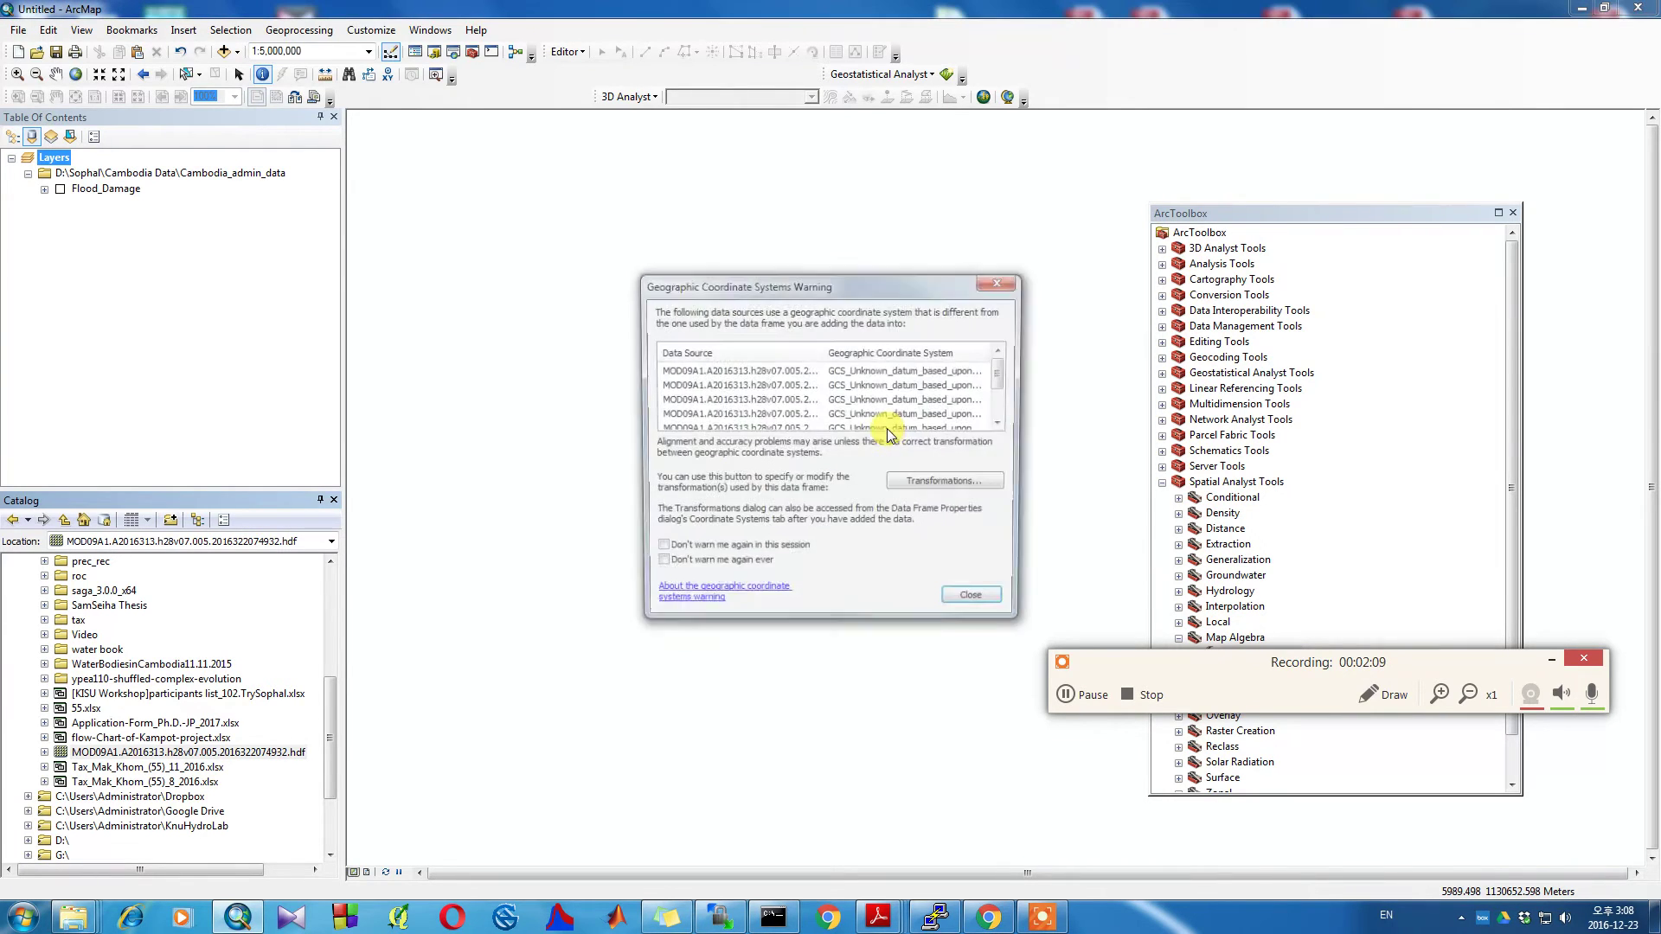
{"action": "left_click", "coordinate": [973, 604]}
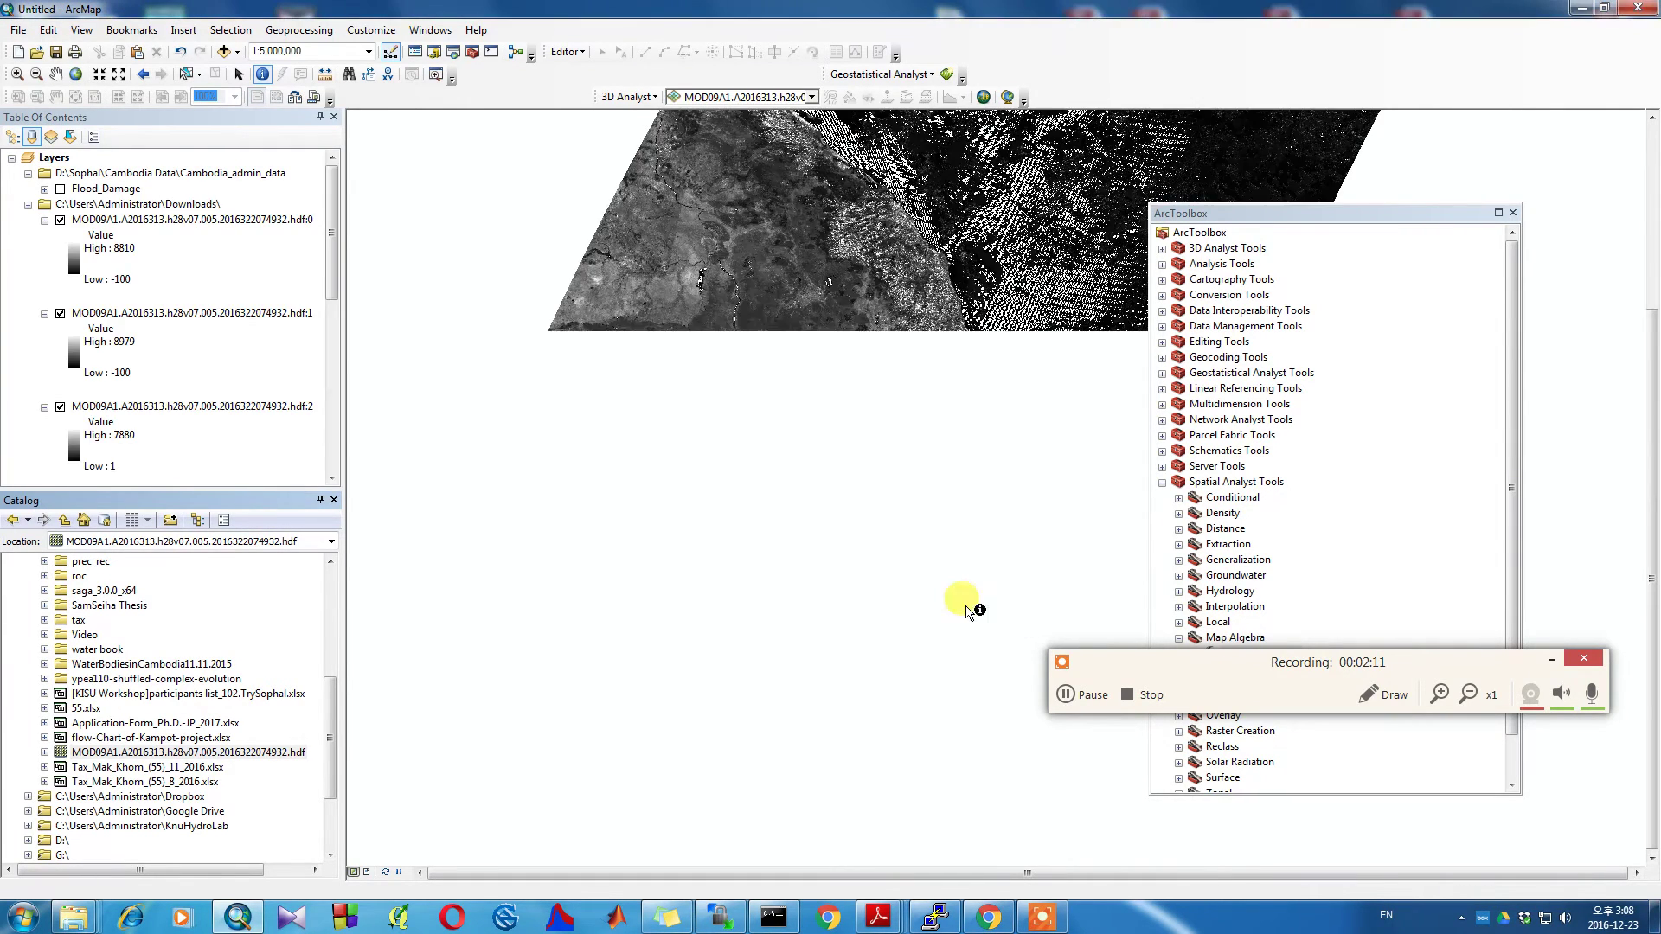
- Collapse the legends of layers hdf:0 through hdf:5 and switch off hdf:0
{"action": "scroll", "coordinate": [839, 515], "scroll_direction": "up", "scroll_amount": 1}
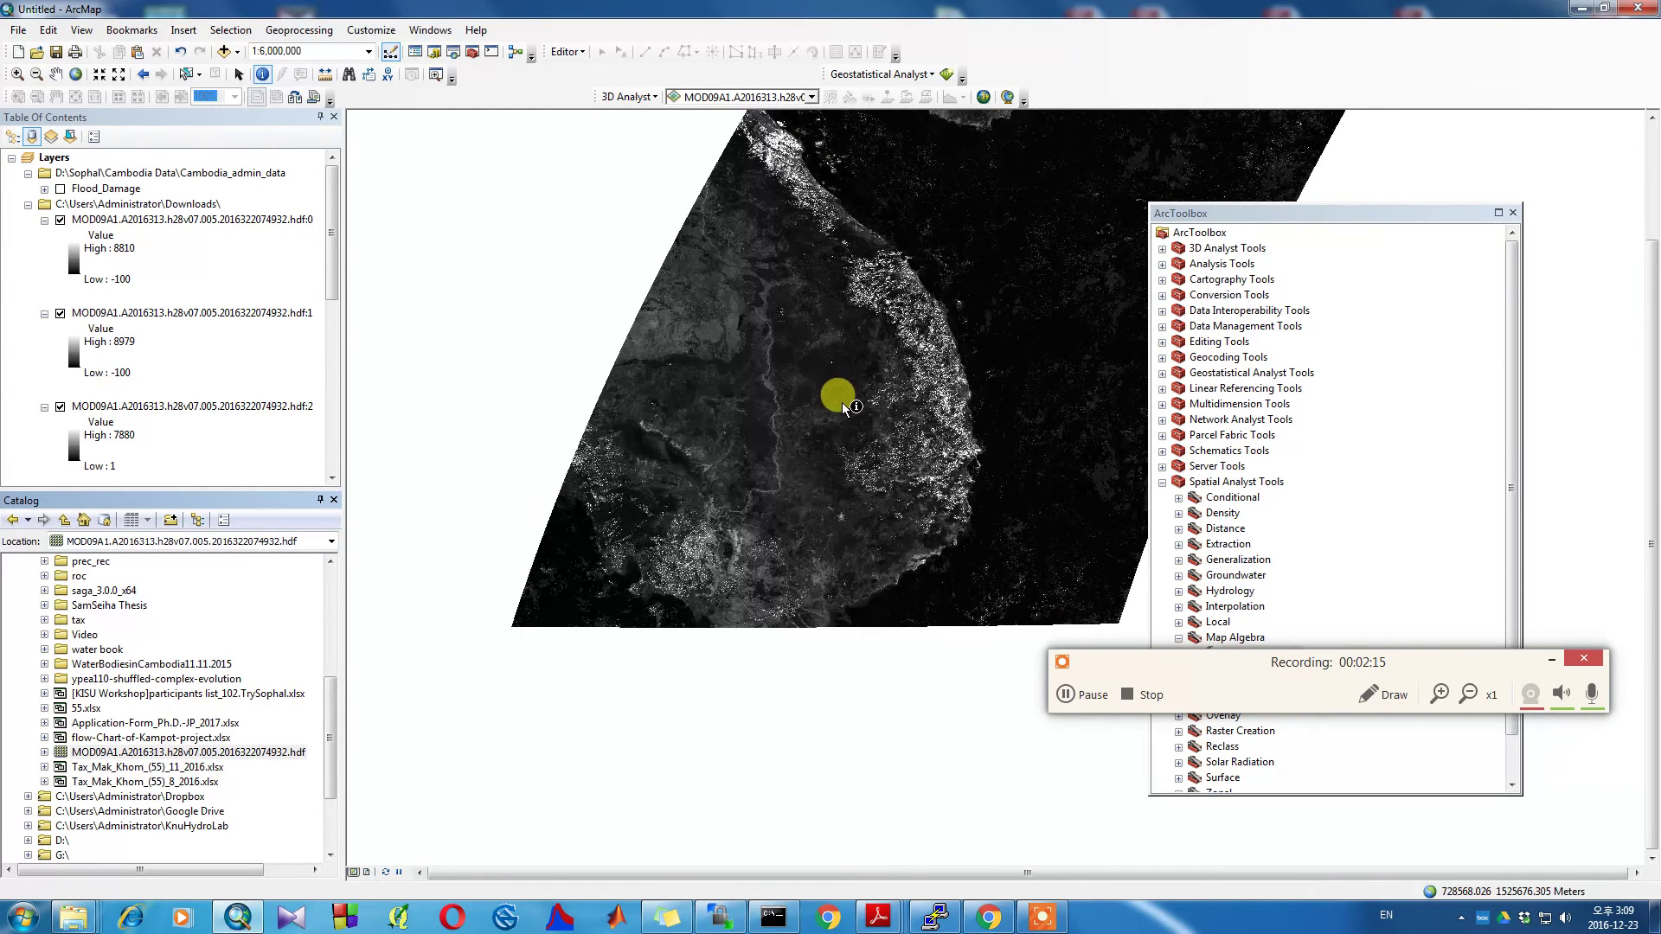
{"action": "left_click", "coordinate": [40, 219]}
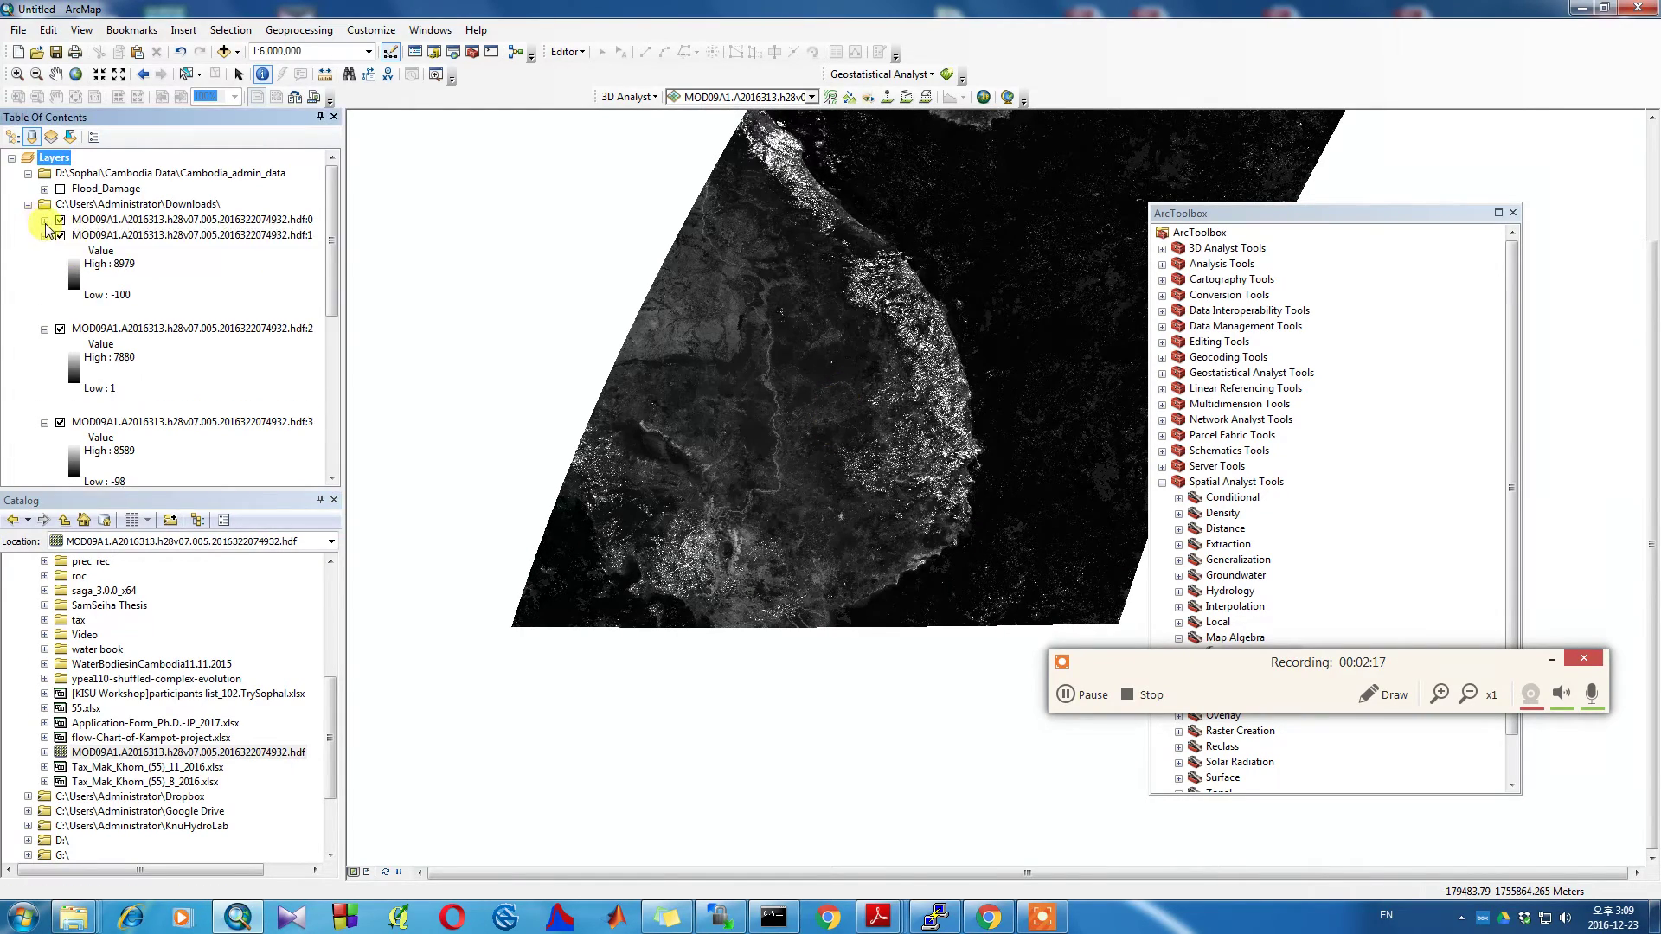
{"action": "left_click", "coordinate": [59, 219]}
{"action": "left_click", "coordinate": [44, 235]}
{"action": "left_click", "coordinate": [44, 250]}
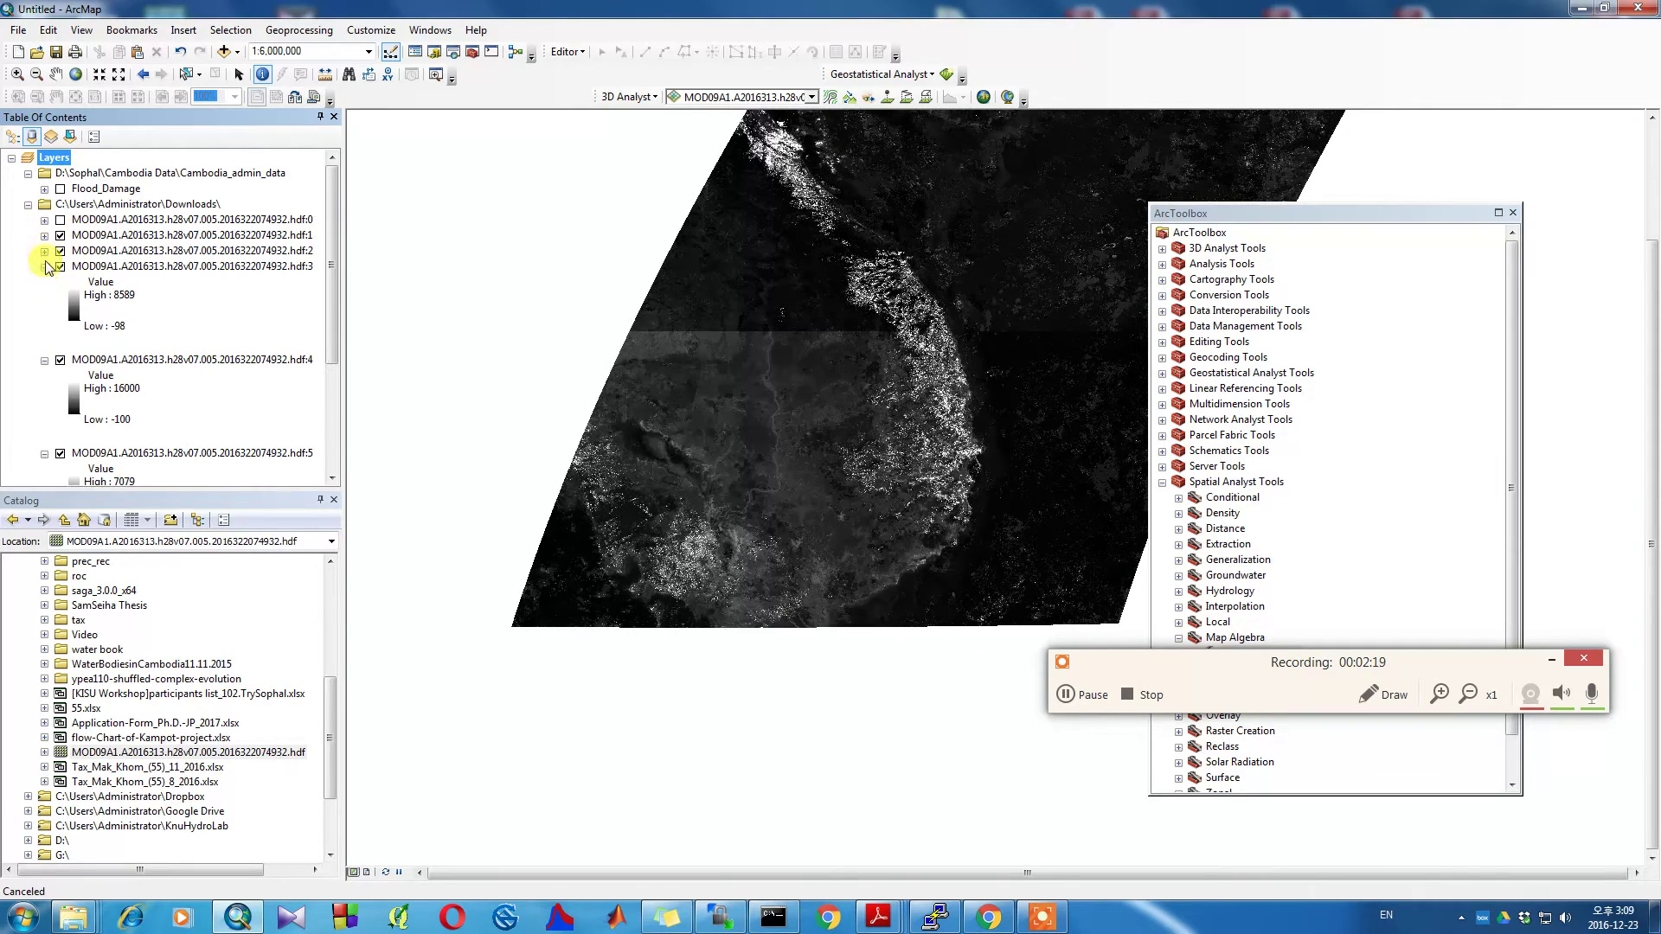
{"action": "left_click", "coordinate": [44, 265]}
{"action": "left_click", "coordinate": [44, 282]}
{"action": "left_click", "coordinate": [44, 297]}
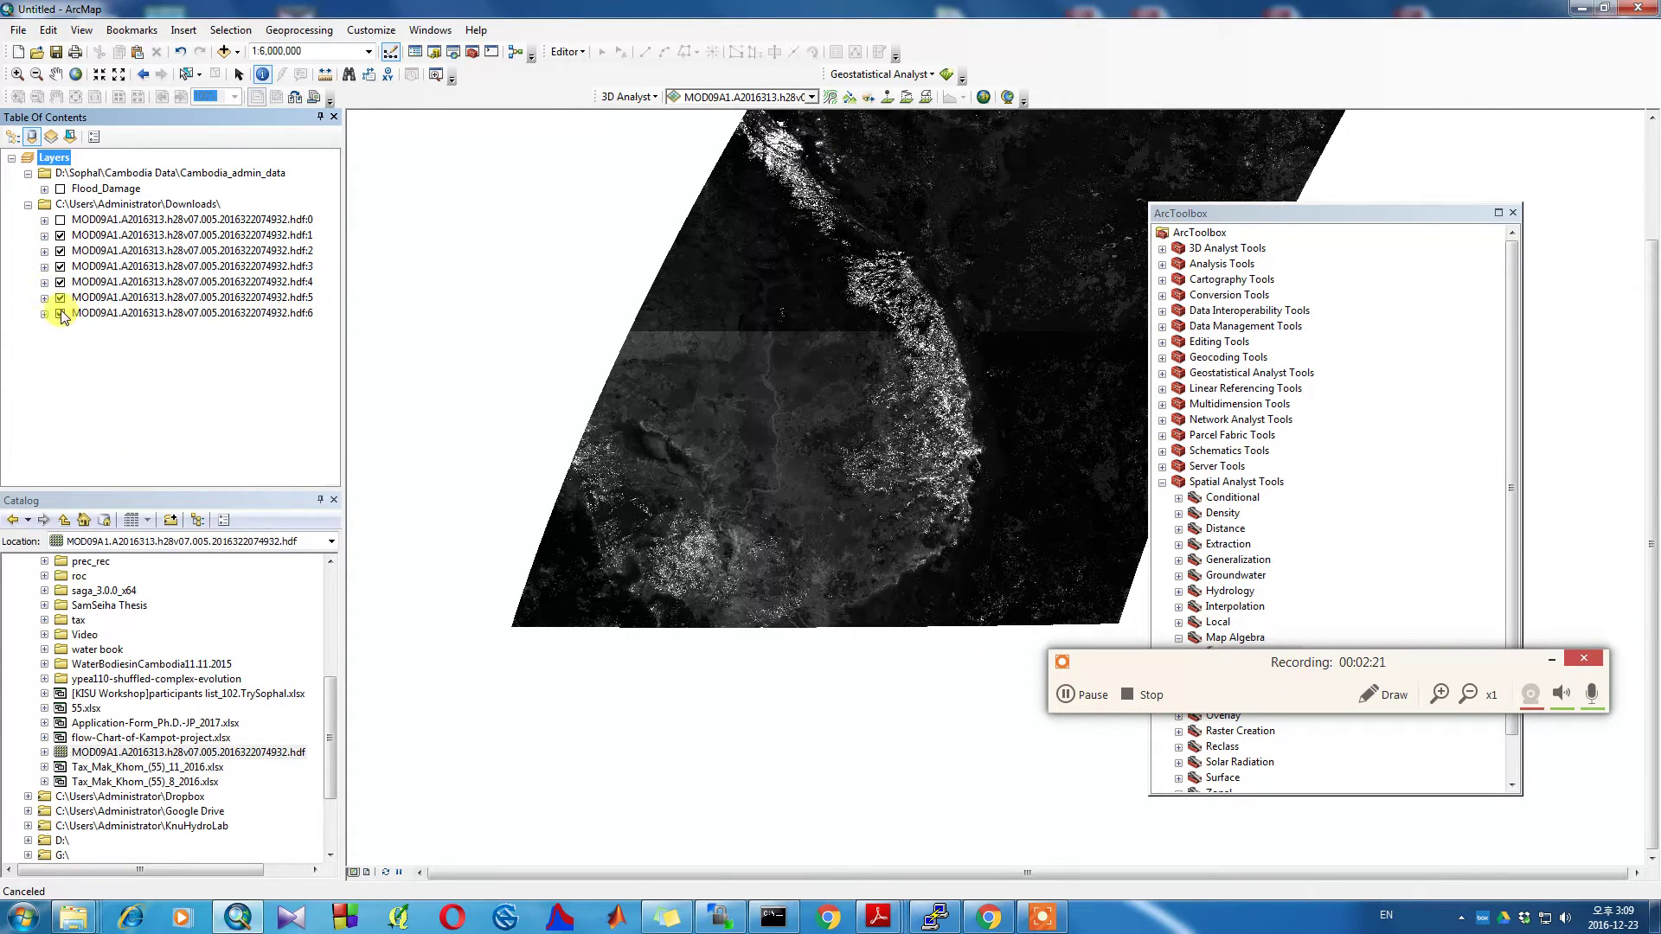
- Switch off layers hdf:6 down to hdf:1, leaving the map empty
{"action": "left_click", "coordinate": [59, 312]}
{"action": "left_click", "coordinate": [60, 296]}
{"action": "left_click", "coordinate": [60, 282]}
{"action": "left_click", "coordinate": [59, 265]}
{"action": "left_click", "coordinate": [60, 250]}
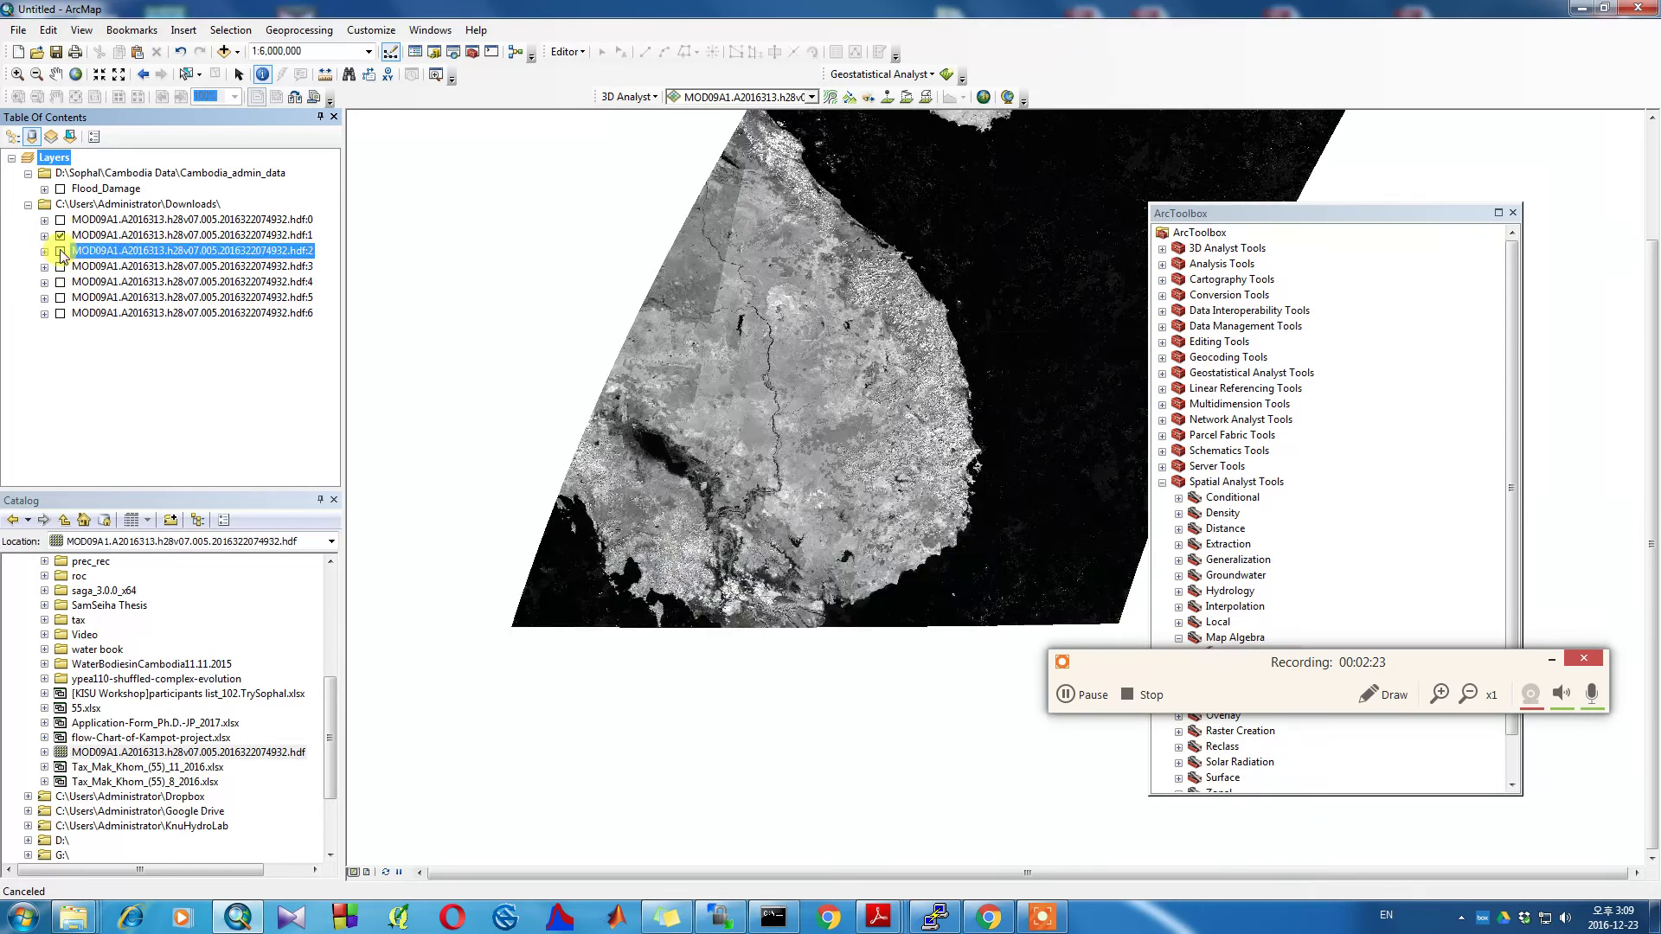
{"action": "left_click", "coordinate": [59, 234]}
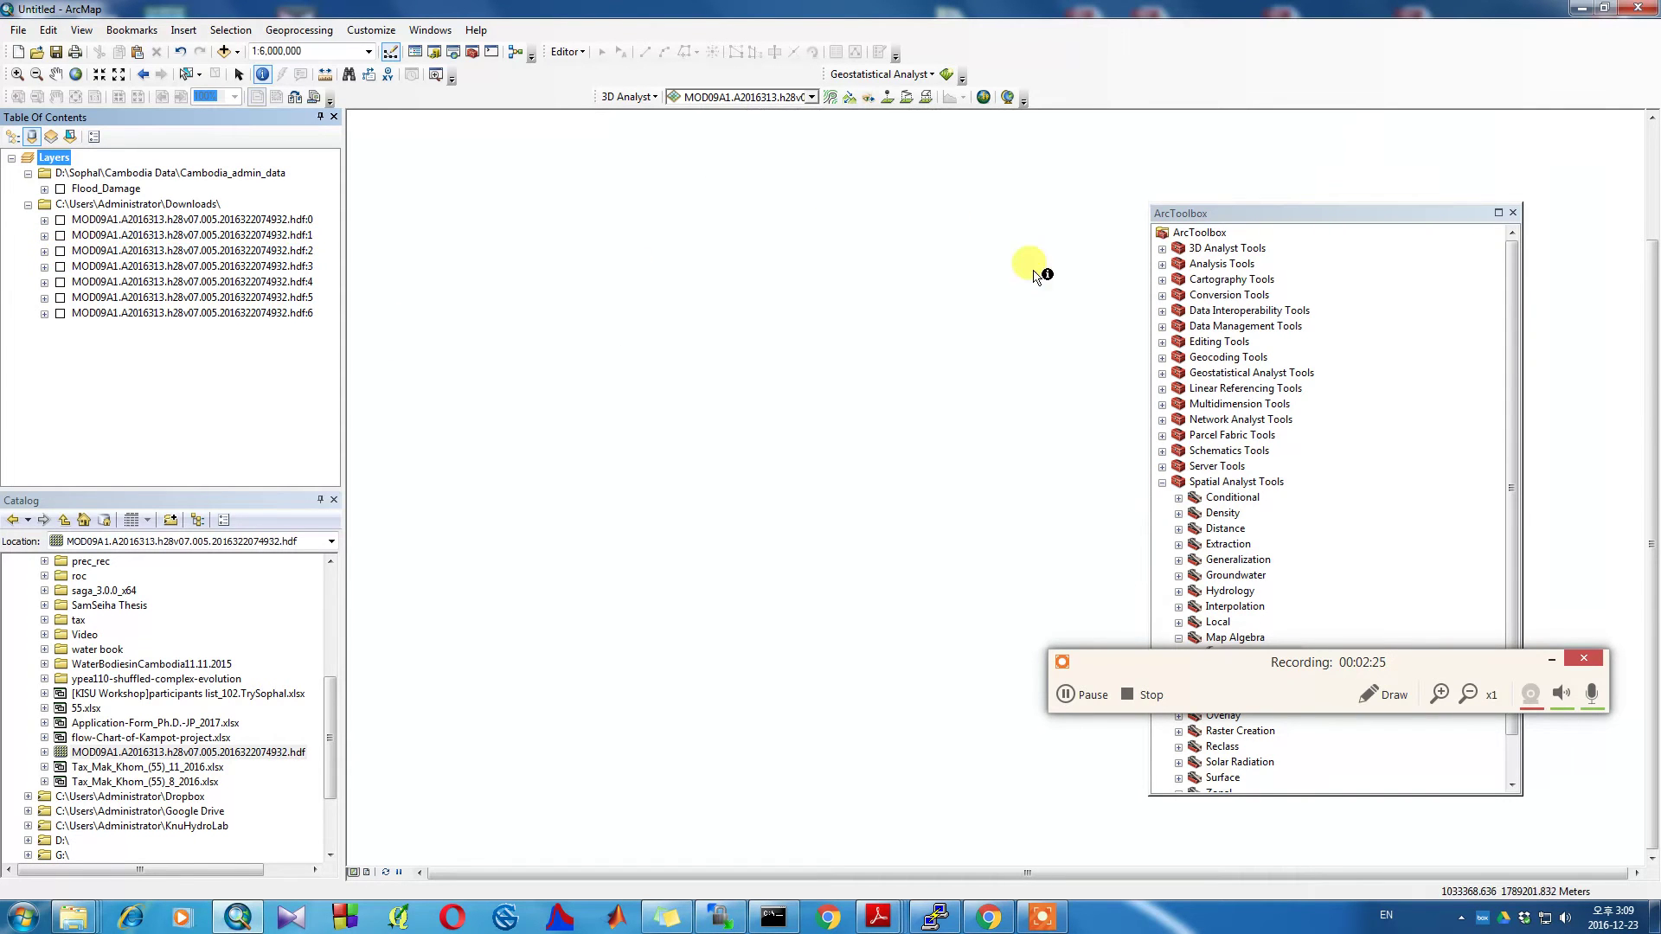
{"action": "left_click", "coordinate": [1161, 482]}
{"action": "left_click", "coordinate": [64, 220]}
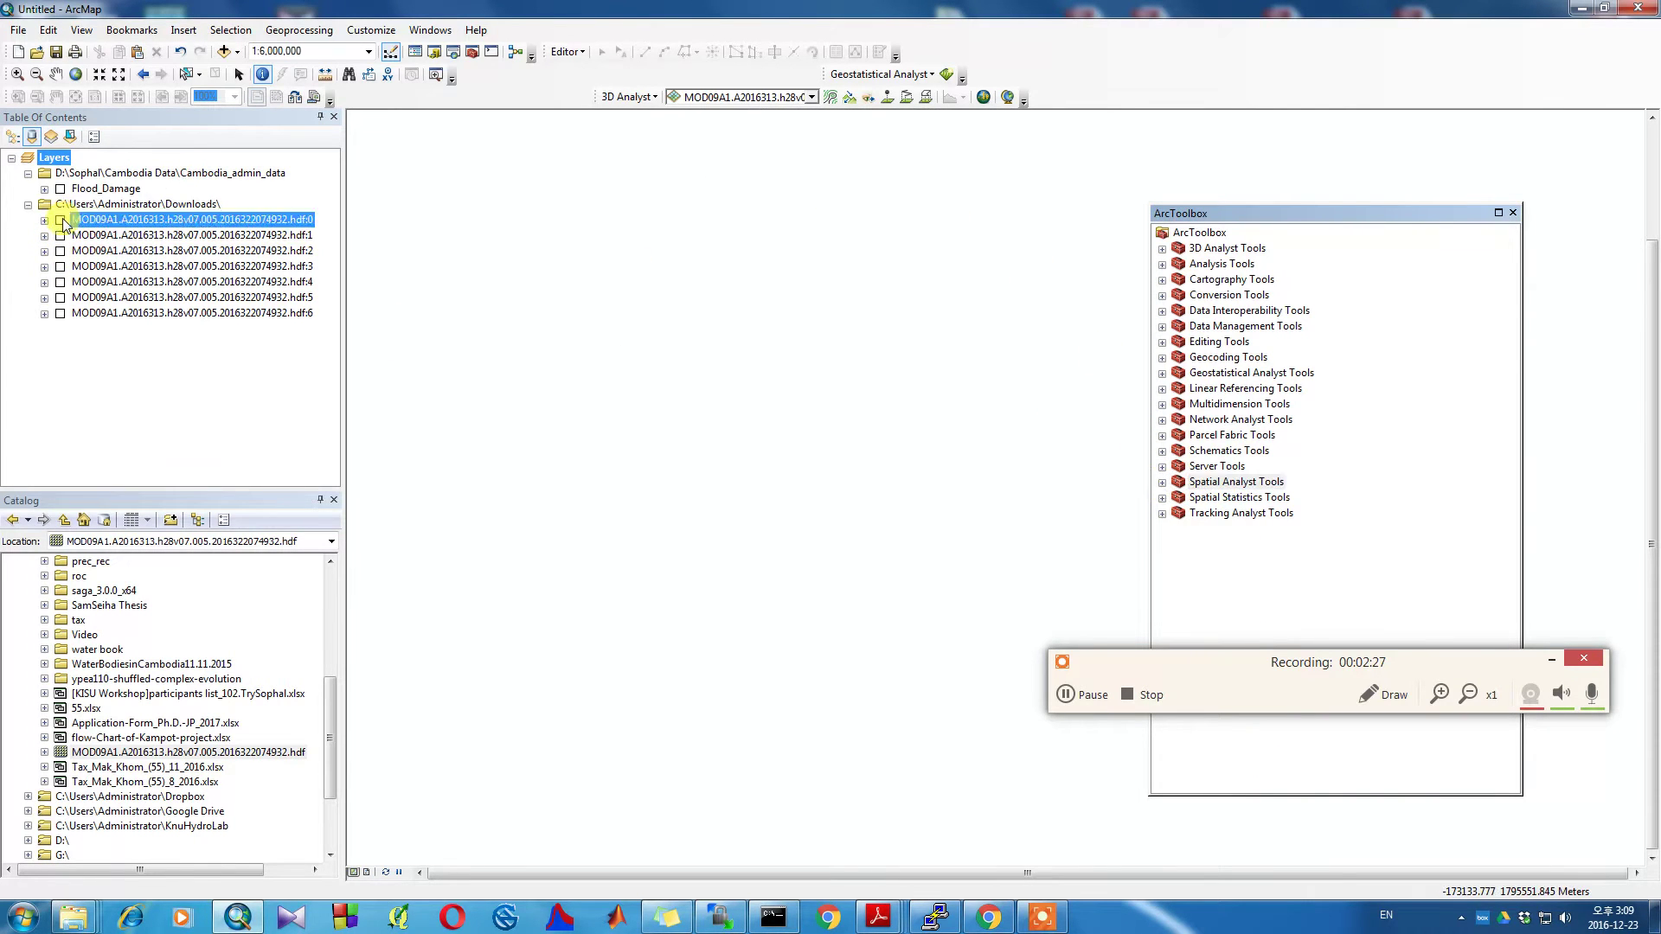
- Open Map Algebra's Raster Calculator and set the output raster to D:\MOD09A1\NDVI
{"action": "left_click", "coordinate": [59, 219]}
{"action": "double_click", "coordinate": [1237, 482]}
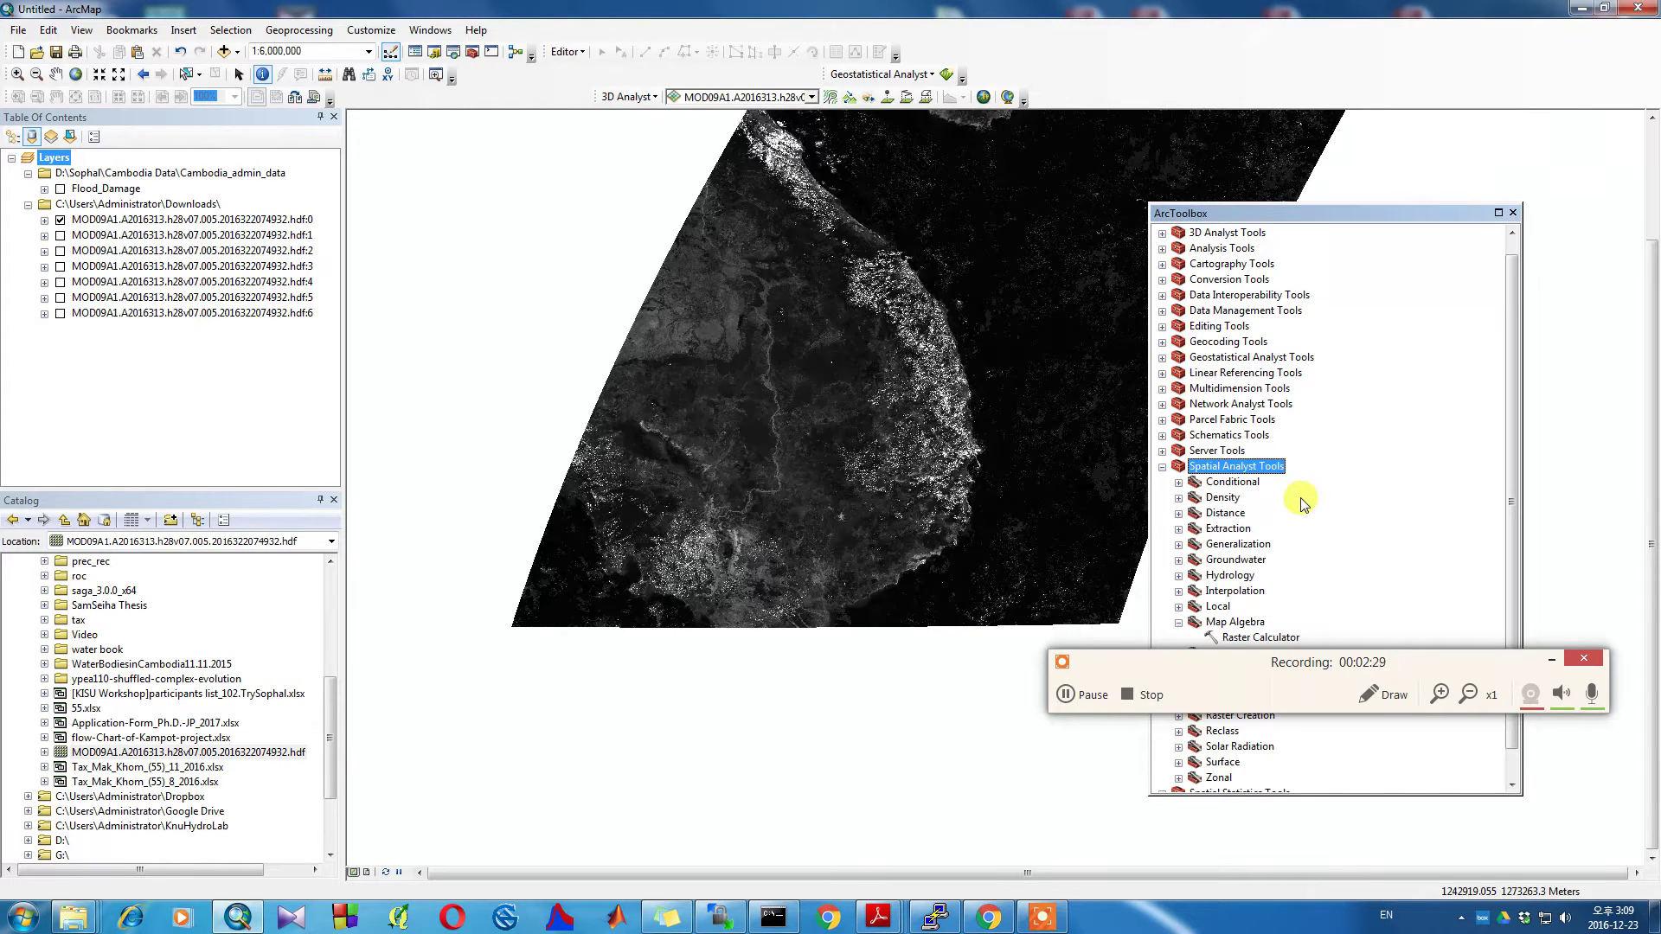
{"action": "left_click", "coordinate": [1551, 660]}
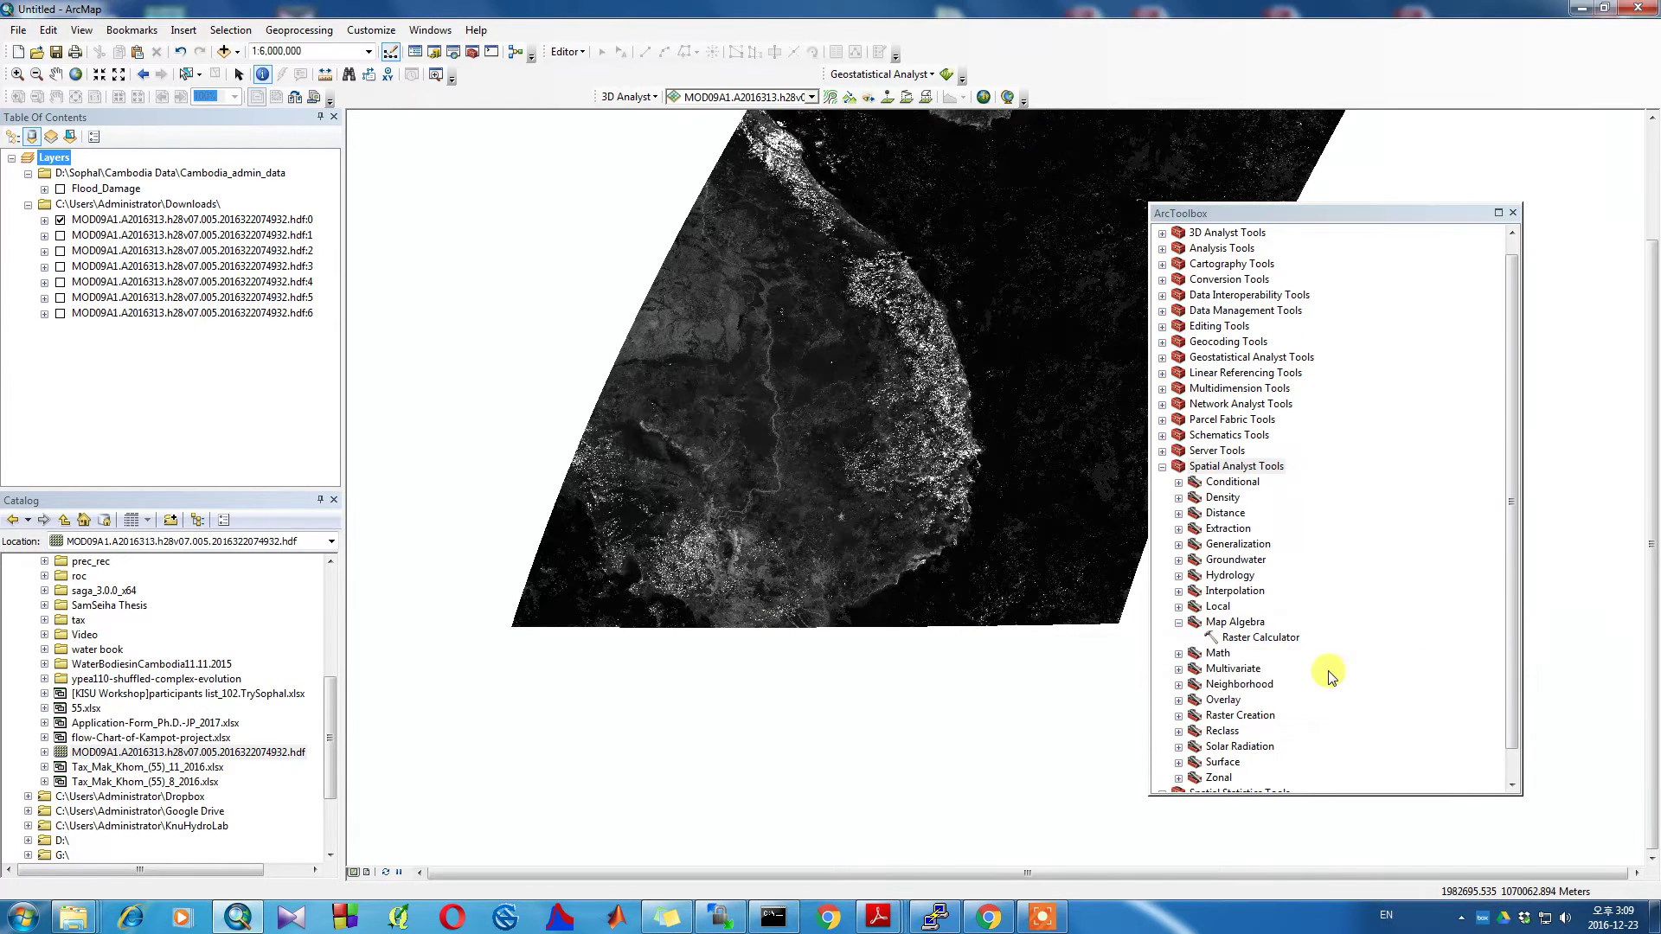
{"action": "left_click", "coordinate": [1228, 467]}
{"action": "left_click", "coordinate": [1276, 640]}
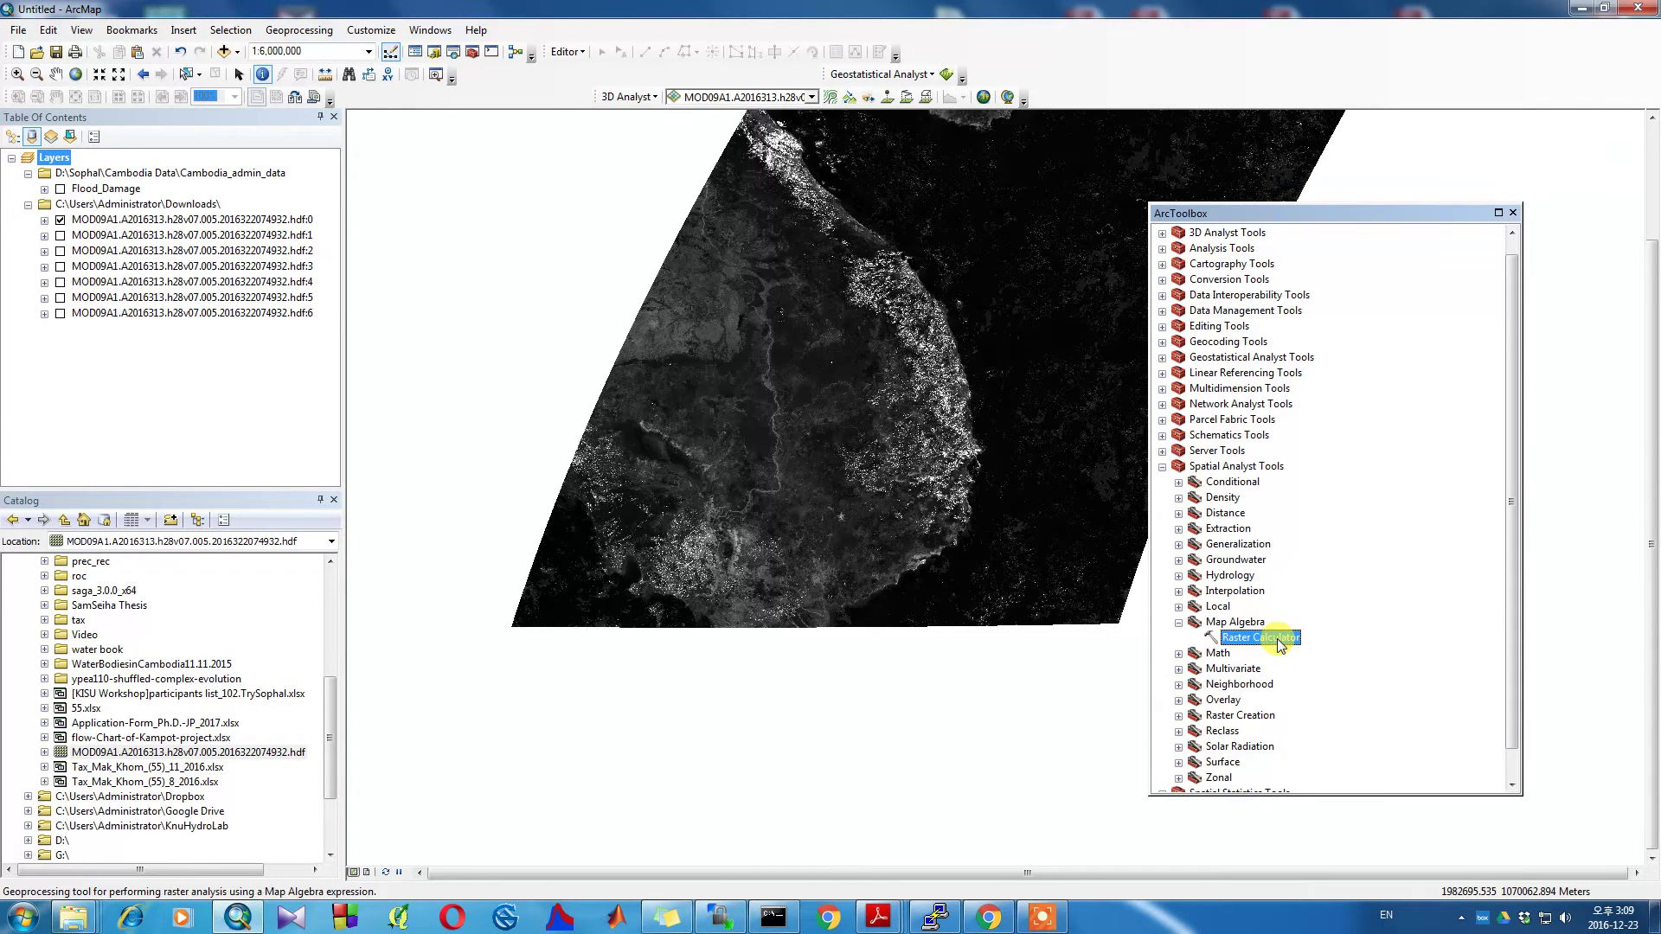
{"action": "double_click", "coordinate": [1278, 639]}
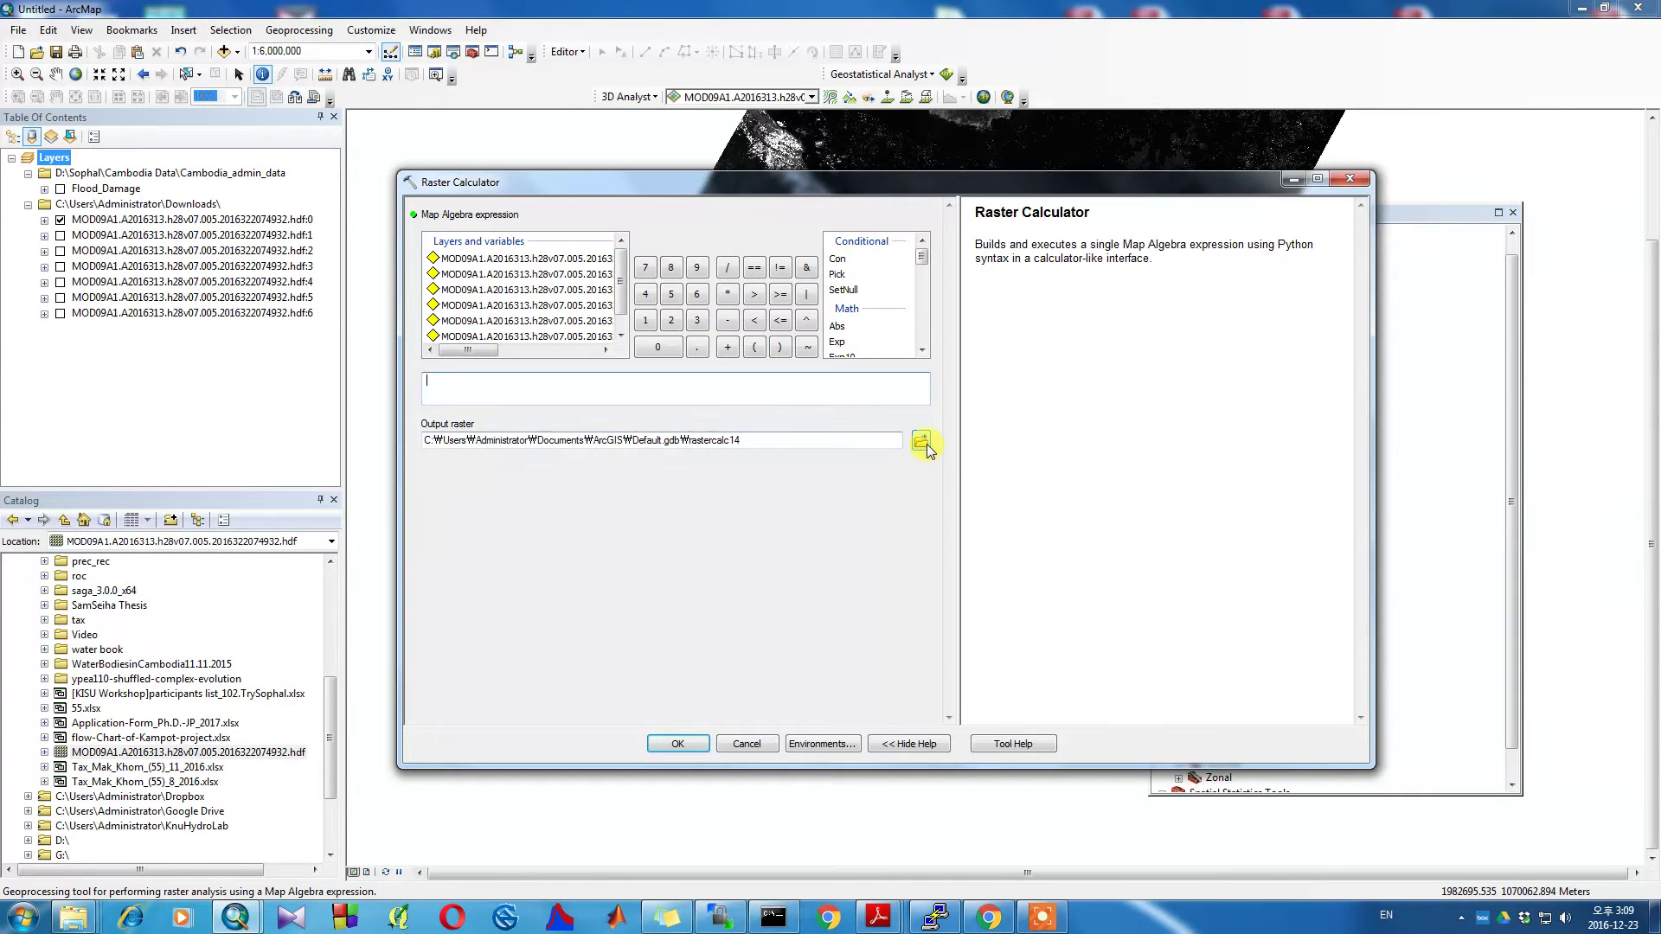
{"action": "left_click", "coordinate": [922, 442]}
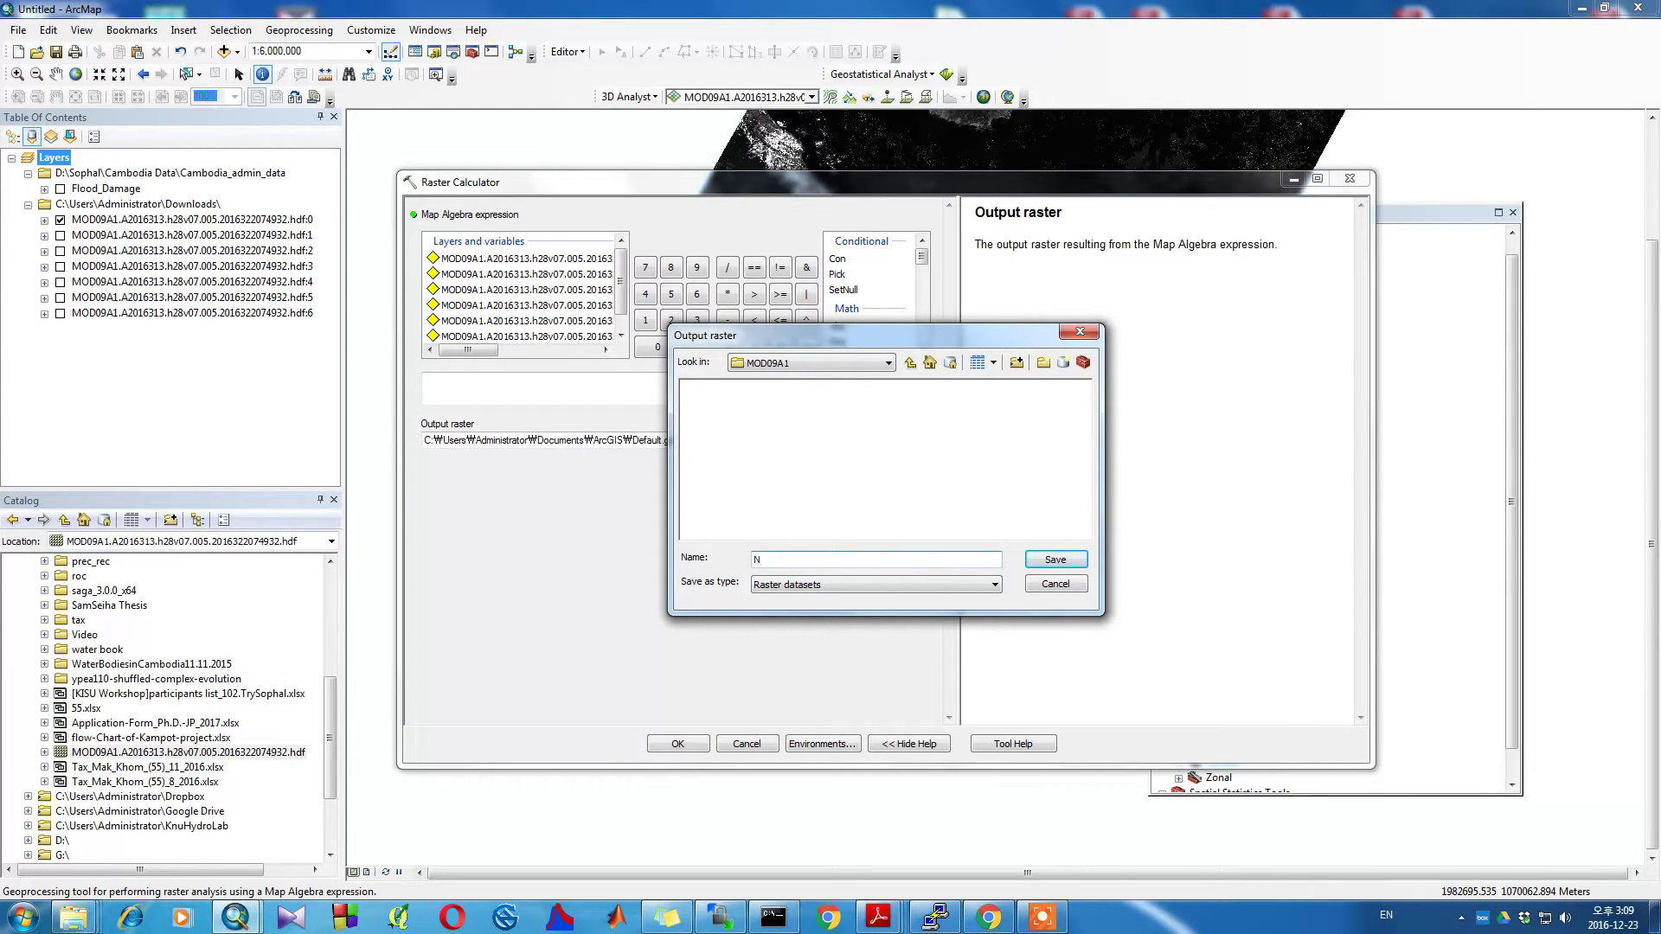
{"action": "type", "text": "NDVI"}
{"action": "key", "text": "Return"}
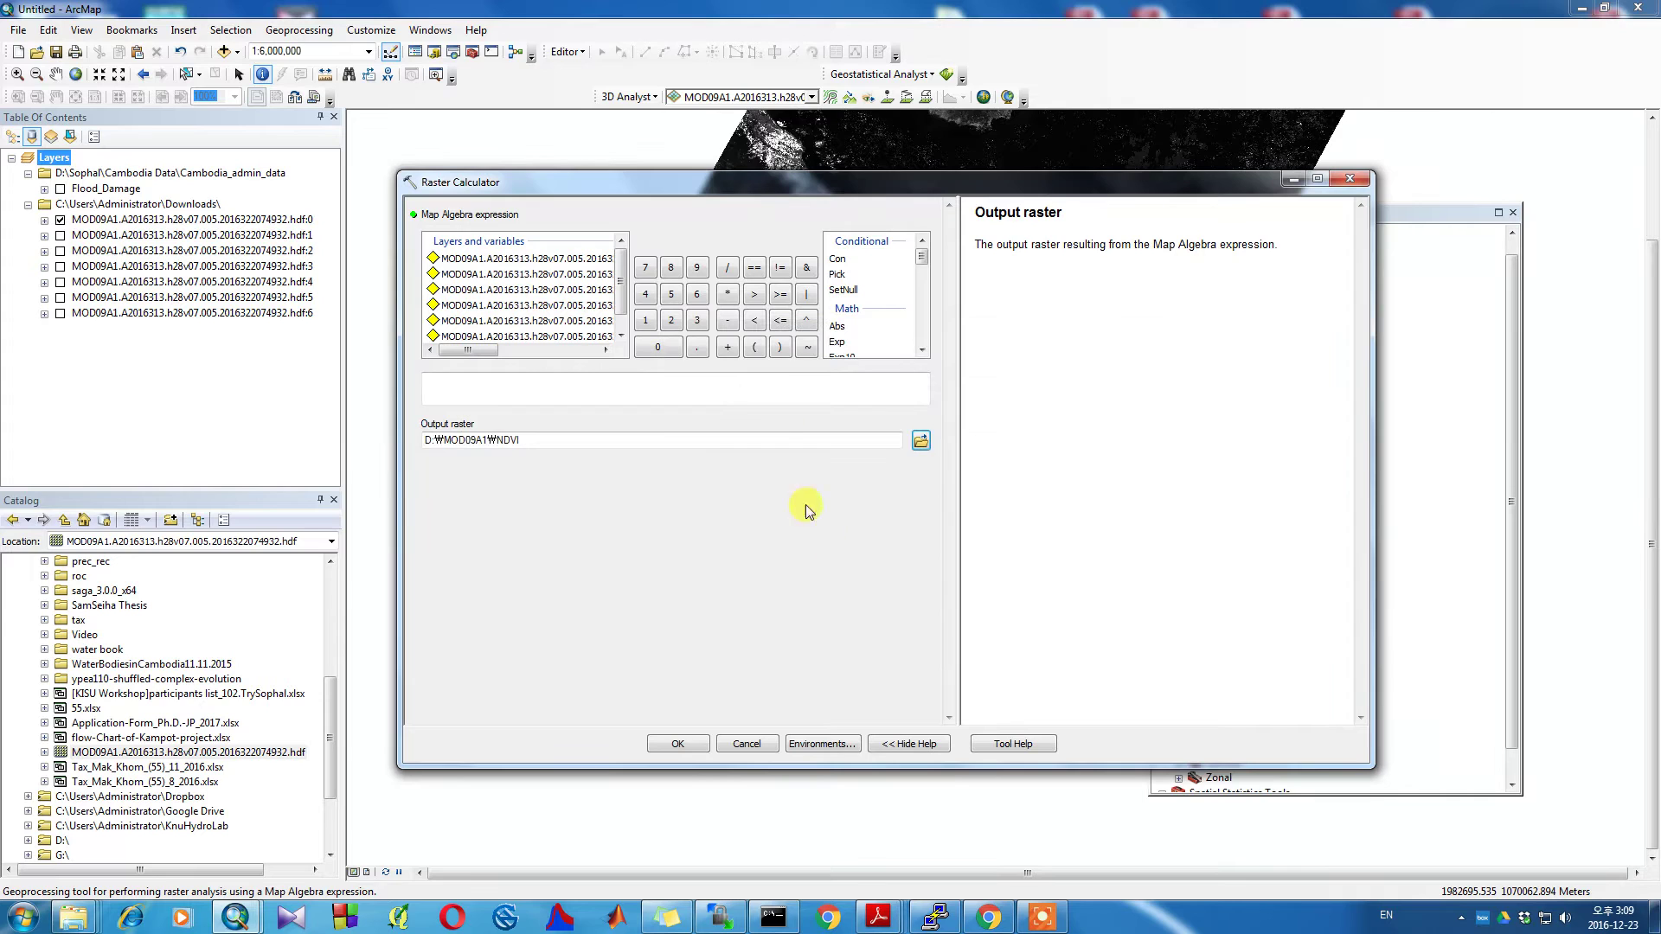
- Enter the numerator Float(hdf:1 - hdf:0) followed by a division sign
{"action": "left_click", "coordinate": [750, 385]}
{"action": "left_click_drag", "start_coordinate": [858, 342], "coordinate": [863, 366]}
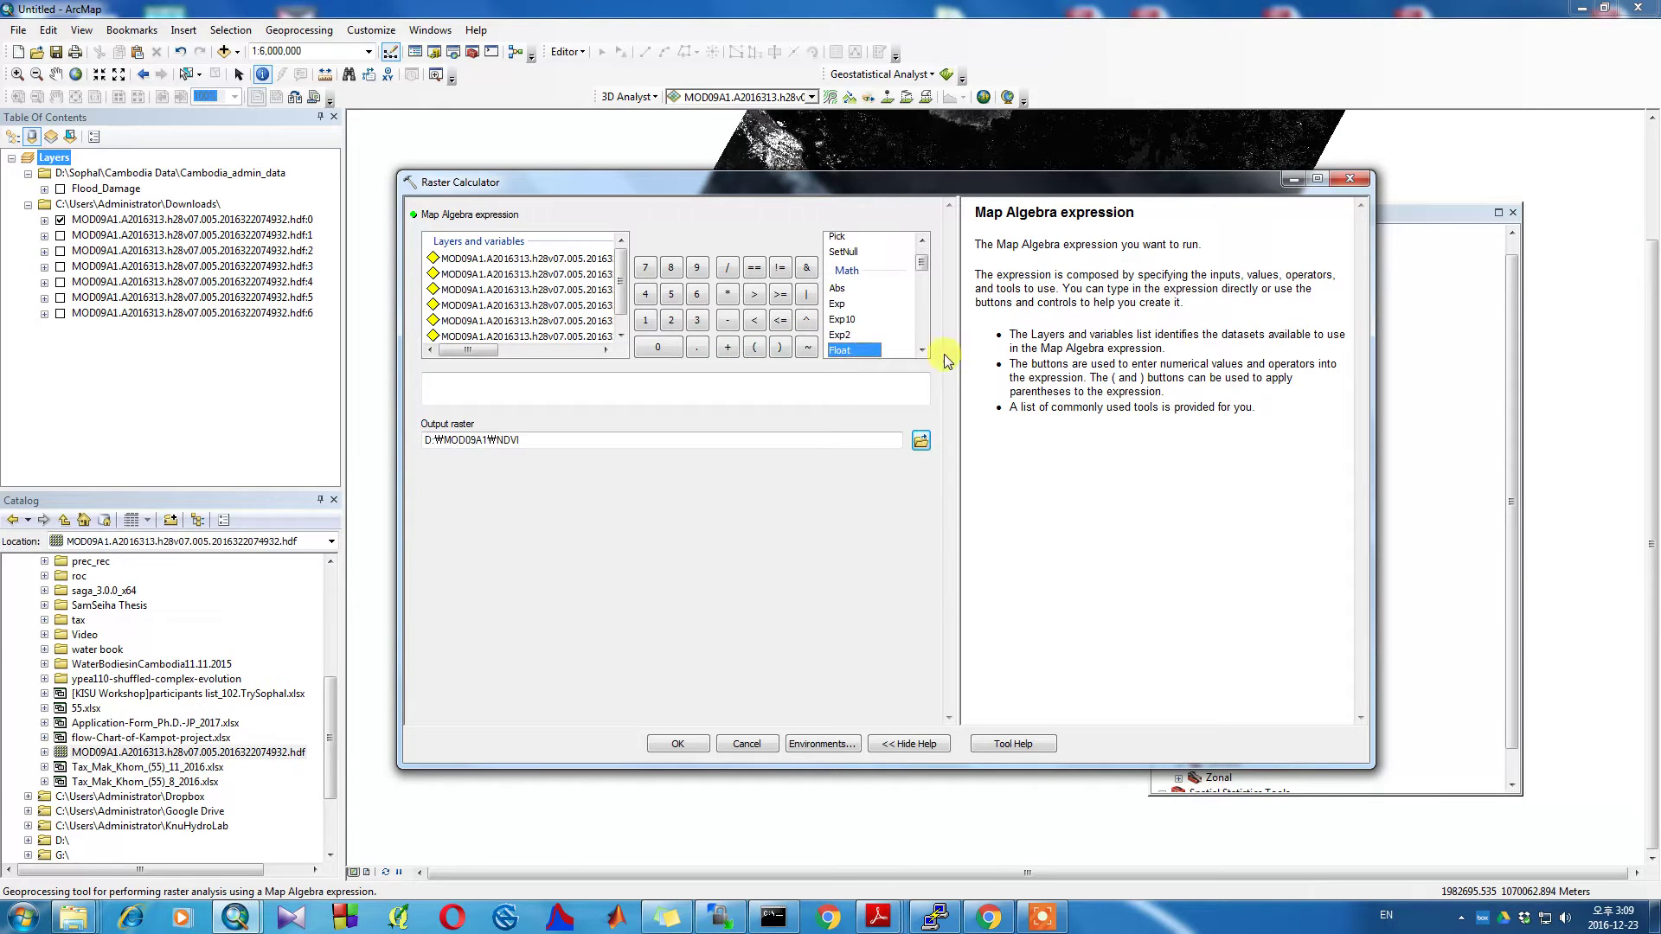
{"action": "double_click", "coordinate": [844, 352]}
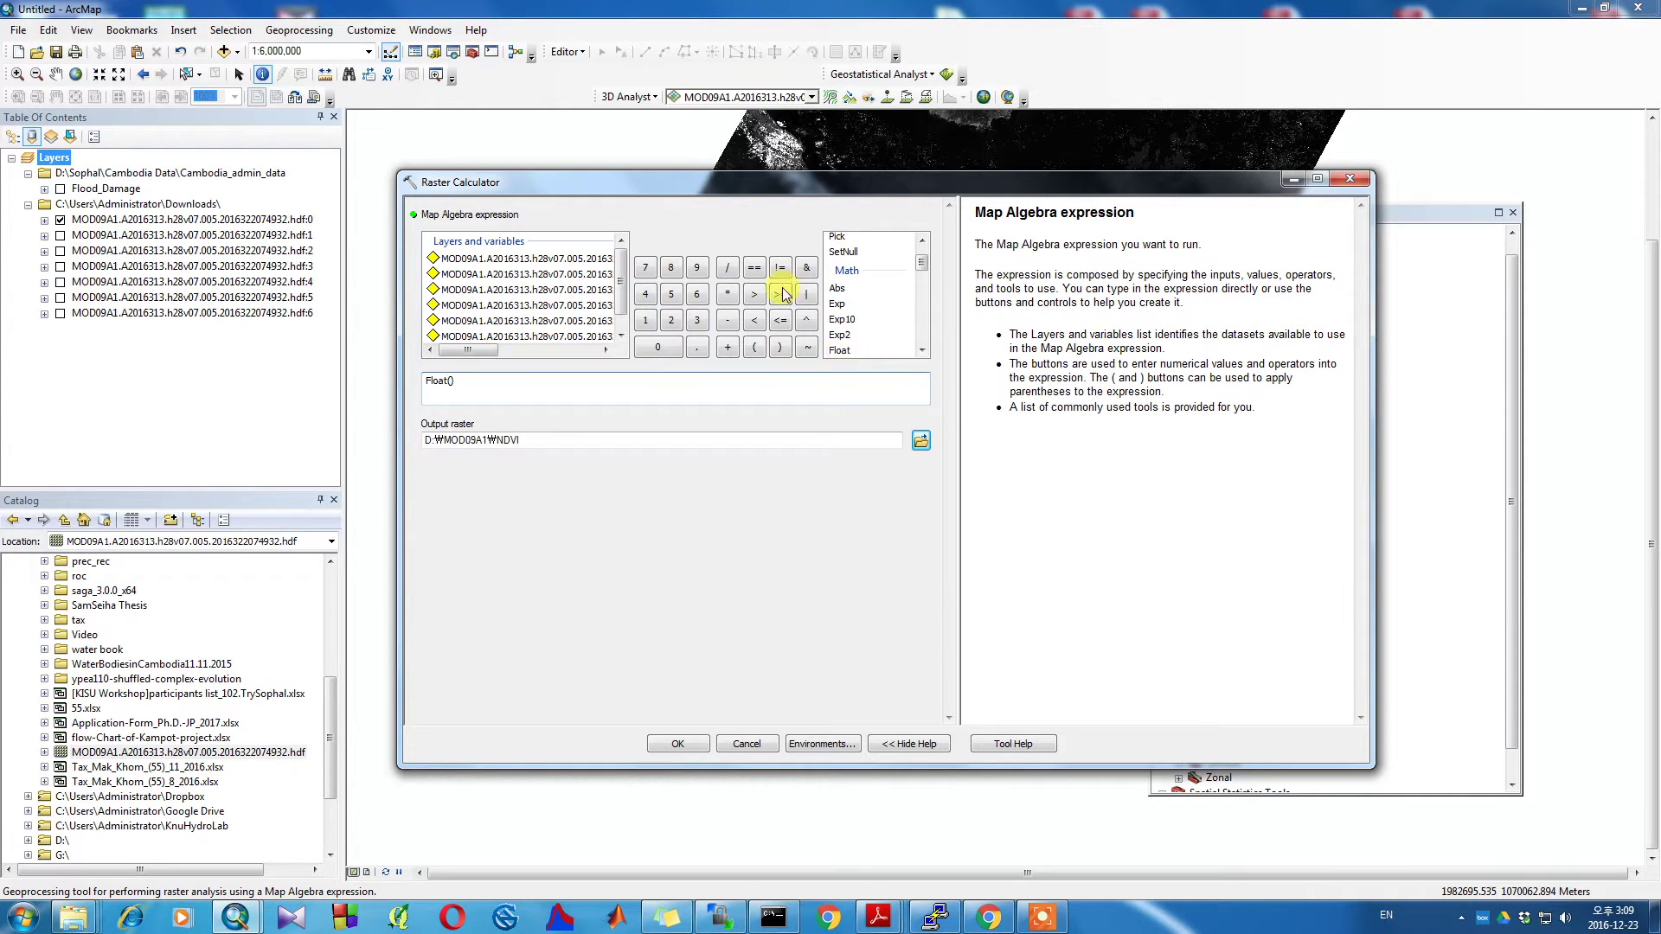
{"action": "double_click", "coordinate": [597, 275]}
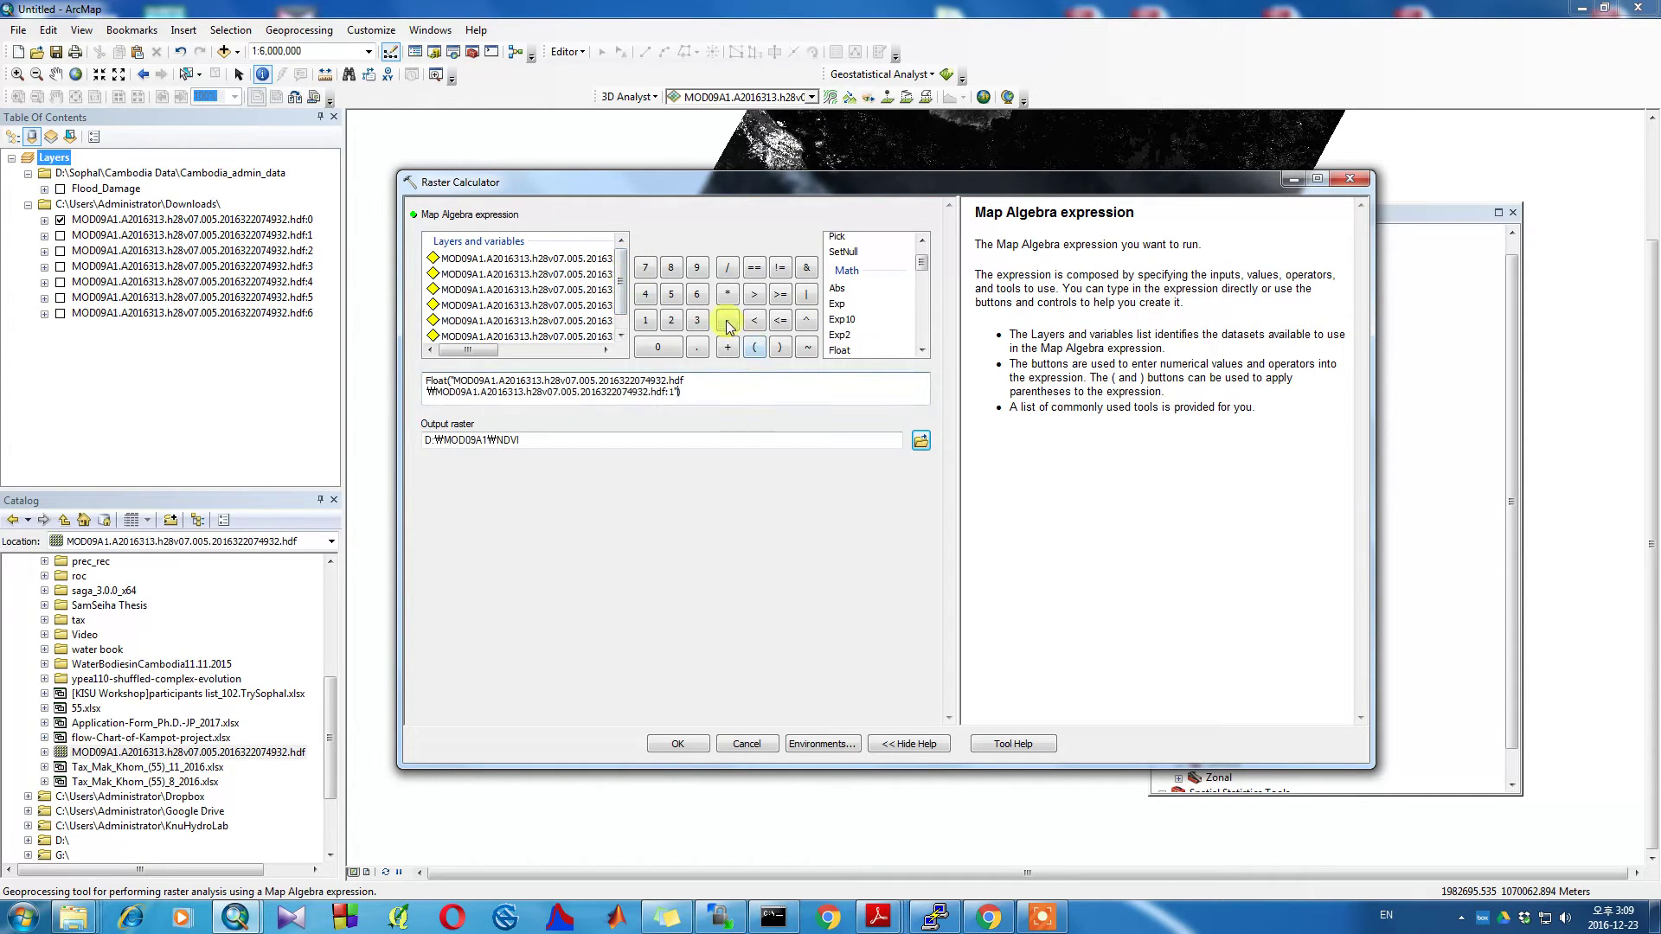
{"action": "left_click", "coordinate": [726, 322]}
{"action": "double_click", "coordinate": [611, 259]}
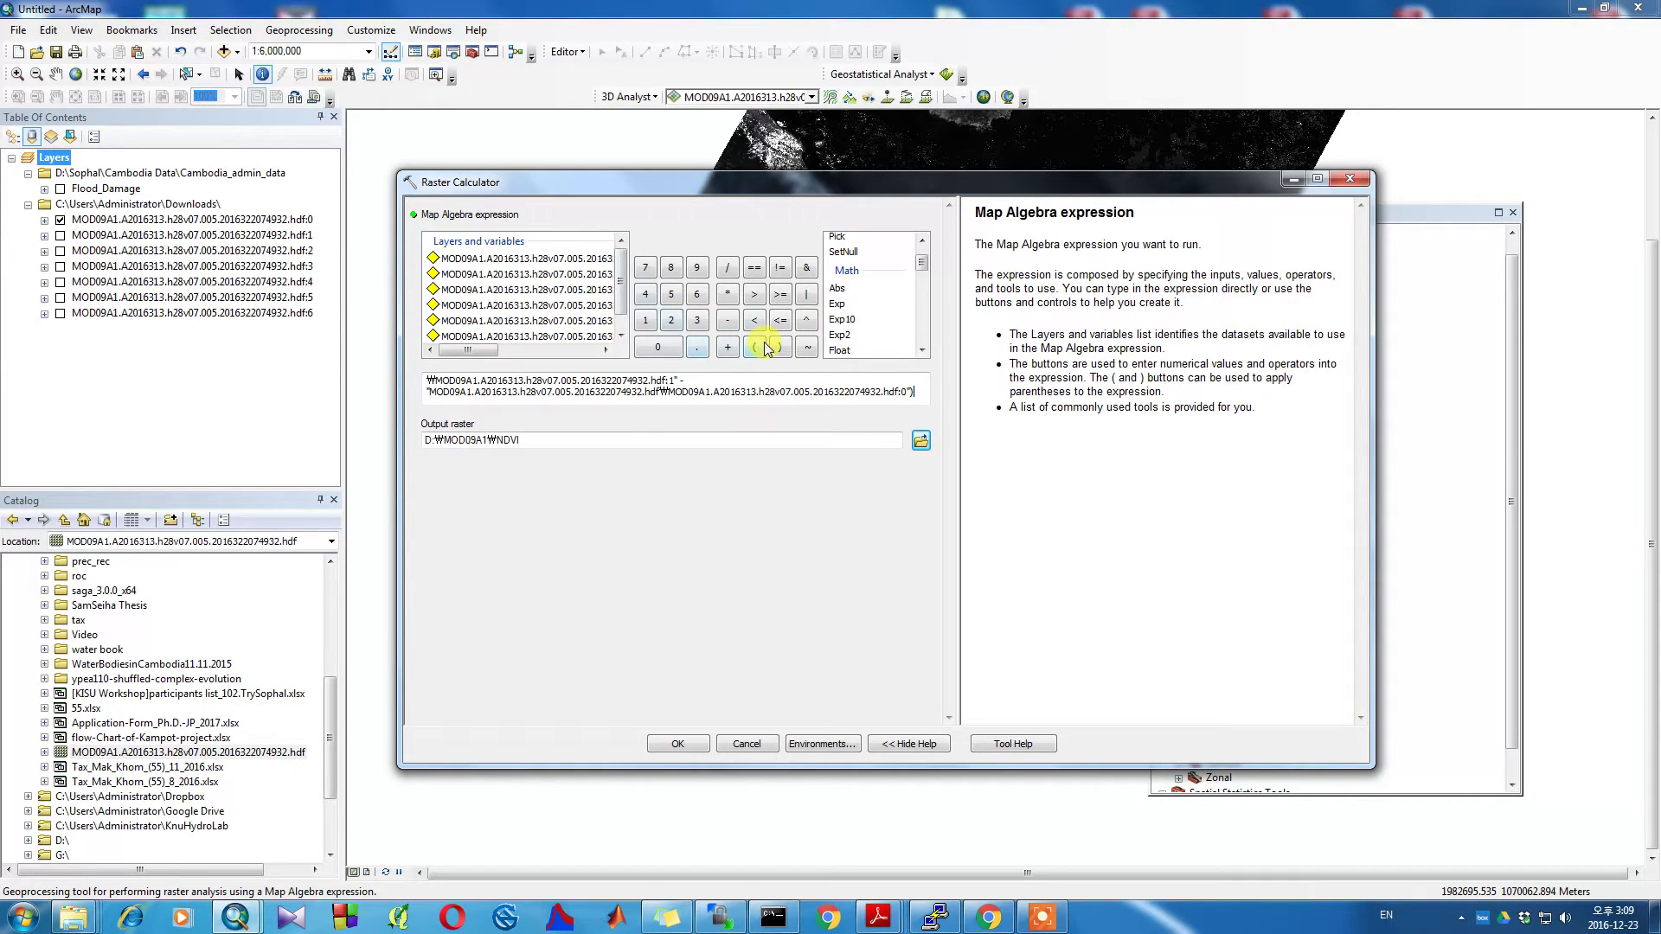
{"action": "left_click", "coordinate": [726, 269]}
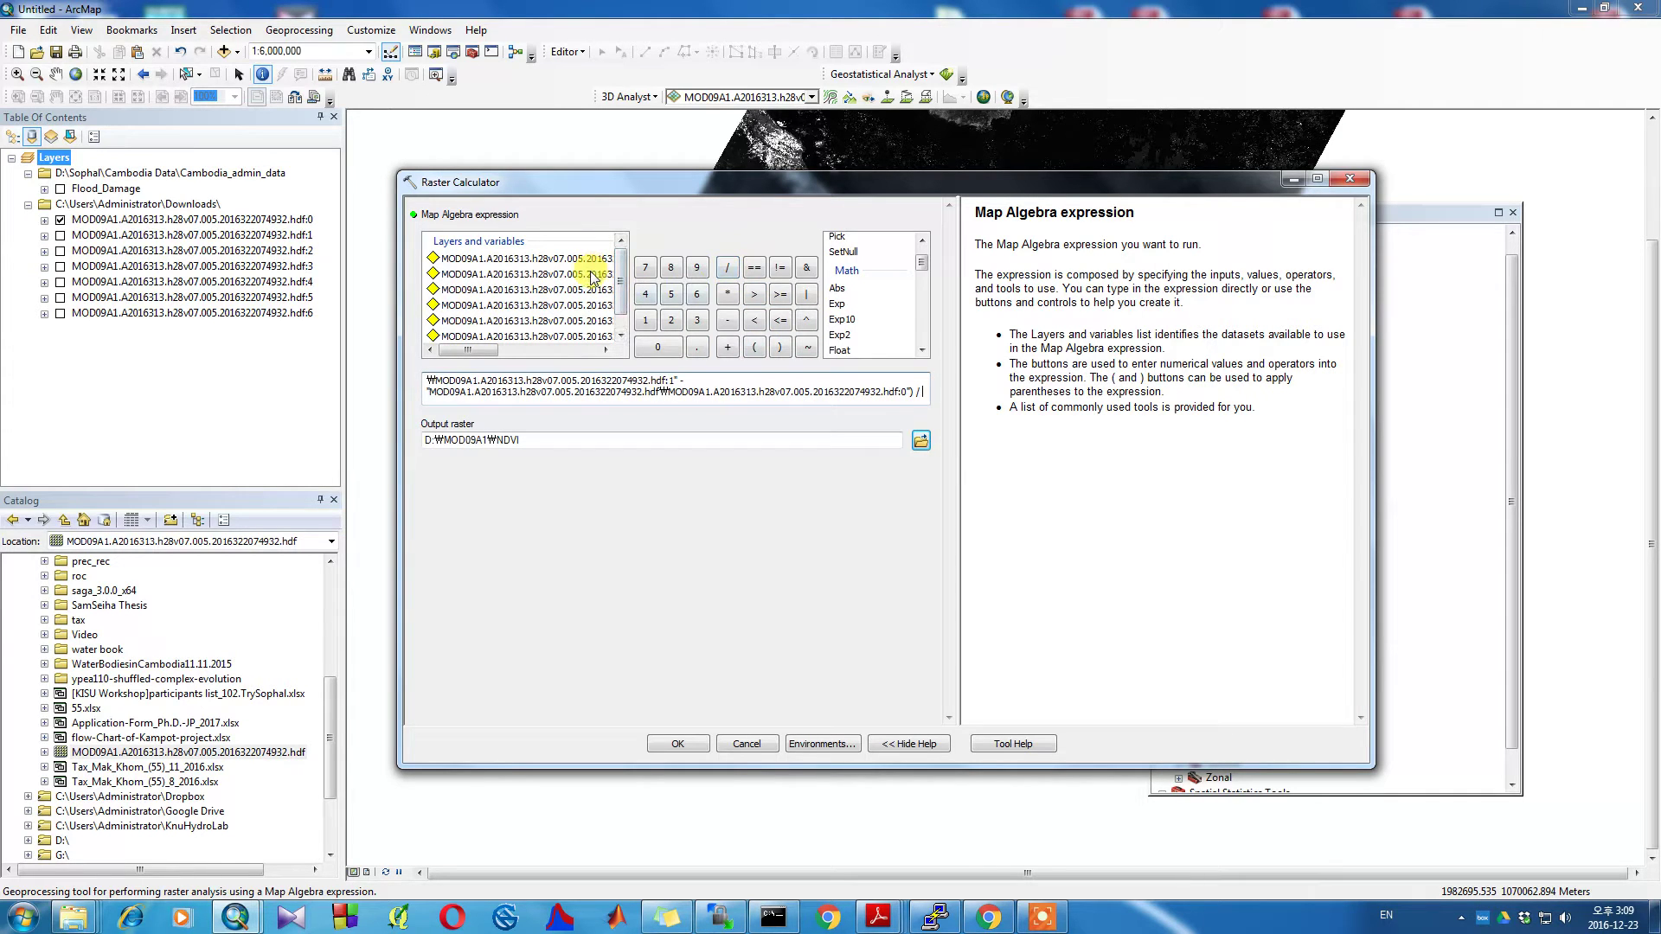
- Complete the denominator Float(hdf:1 + hdf:0), correct an operator, and run the calculation
{"action": "double_click", "coordinate": [841, 350]}
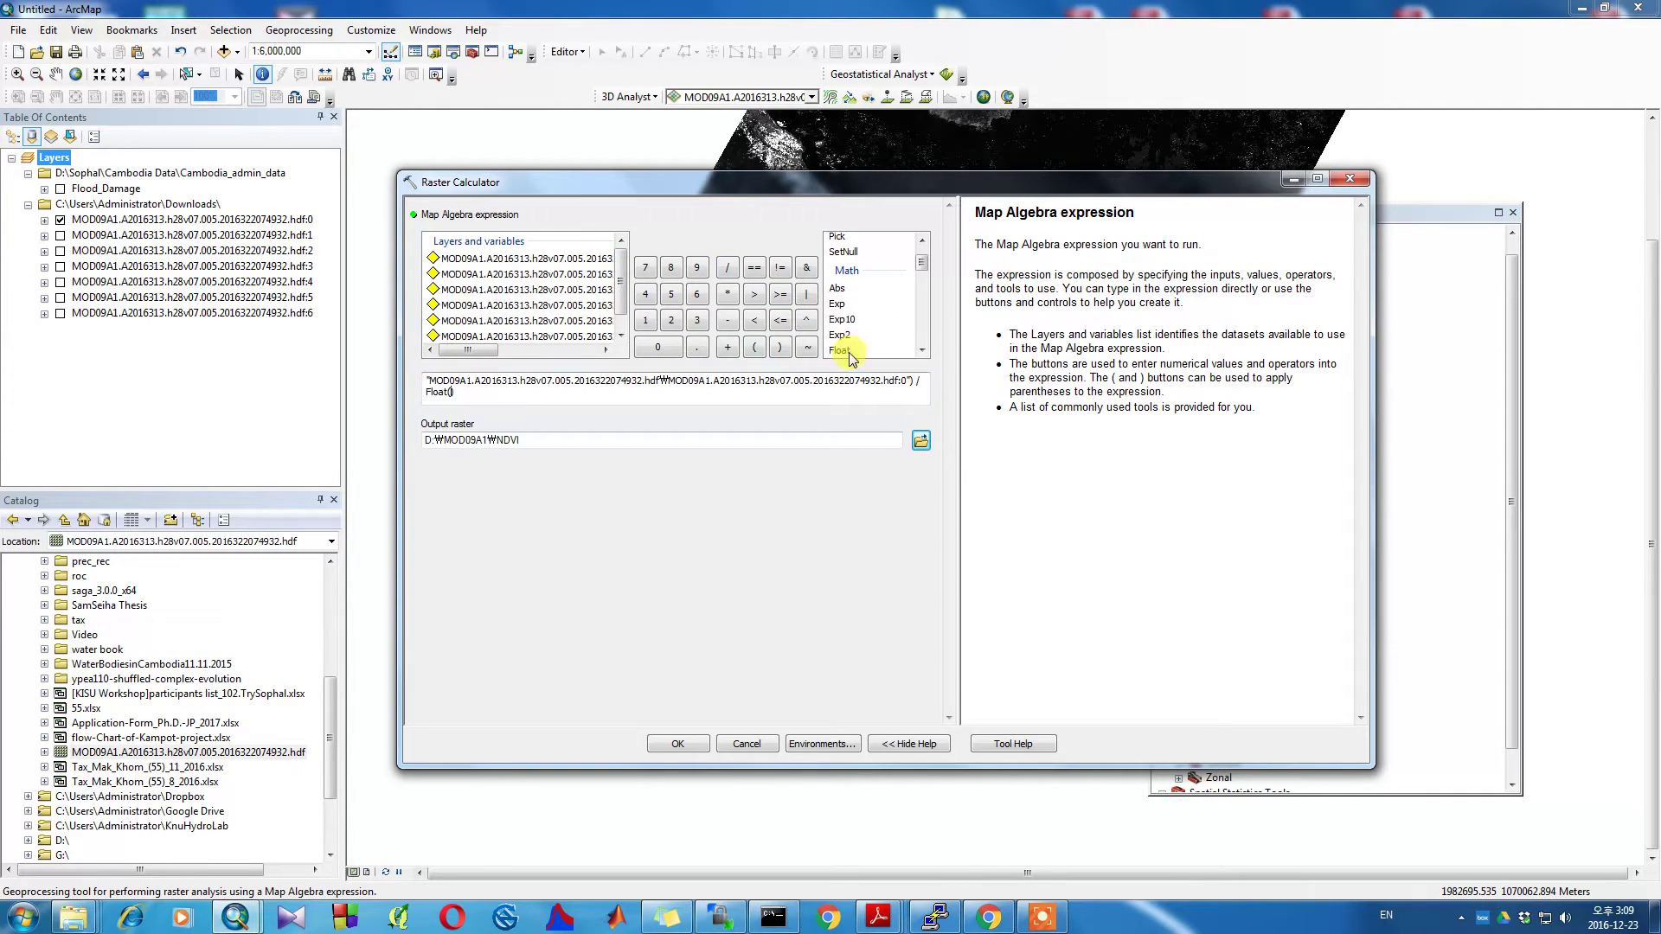
{"action": "double_click", "coordinate": [585, 276]}
{"action": "left_click", "coordinate": [729, 351]}
{"action": "double_click", "coordinate": [579, 258]}
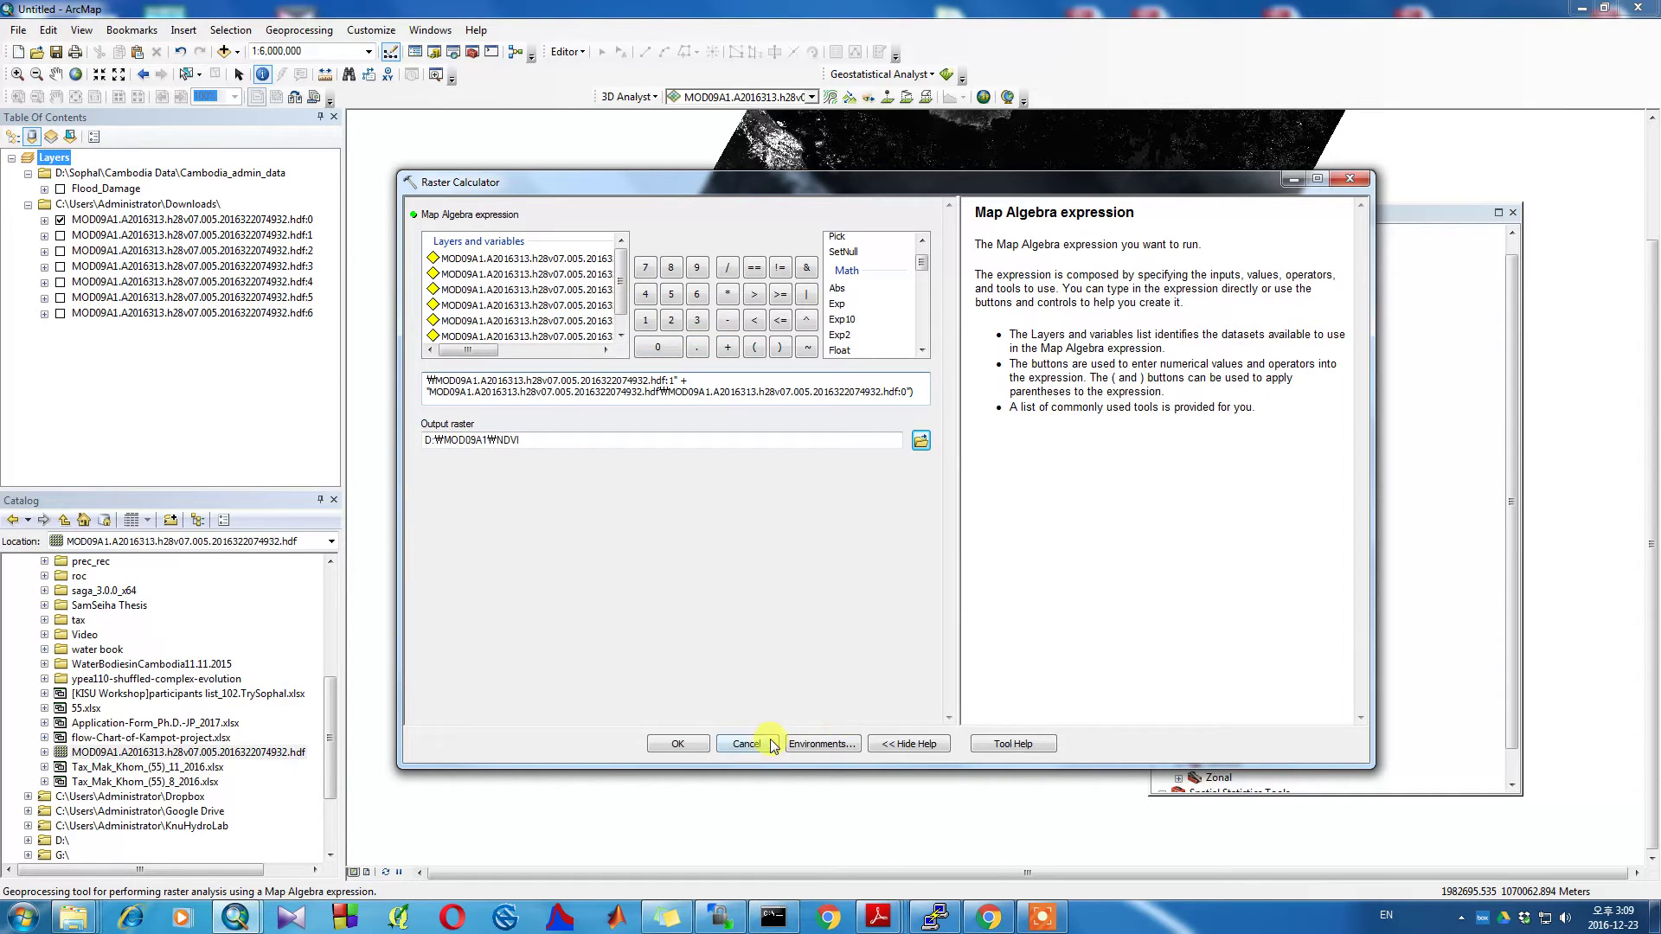
{"action": "key", "text": "BackSpace"}
{"action": "type", "text": "-"}
{"action": "left_click", "coordinate": [669, 749]}
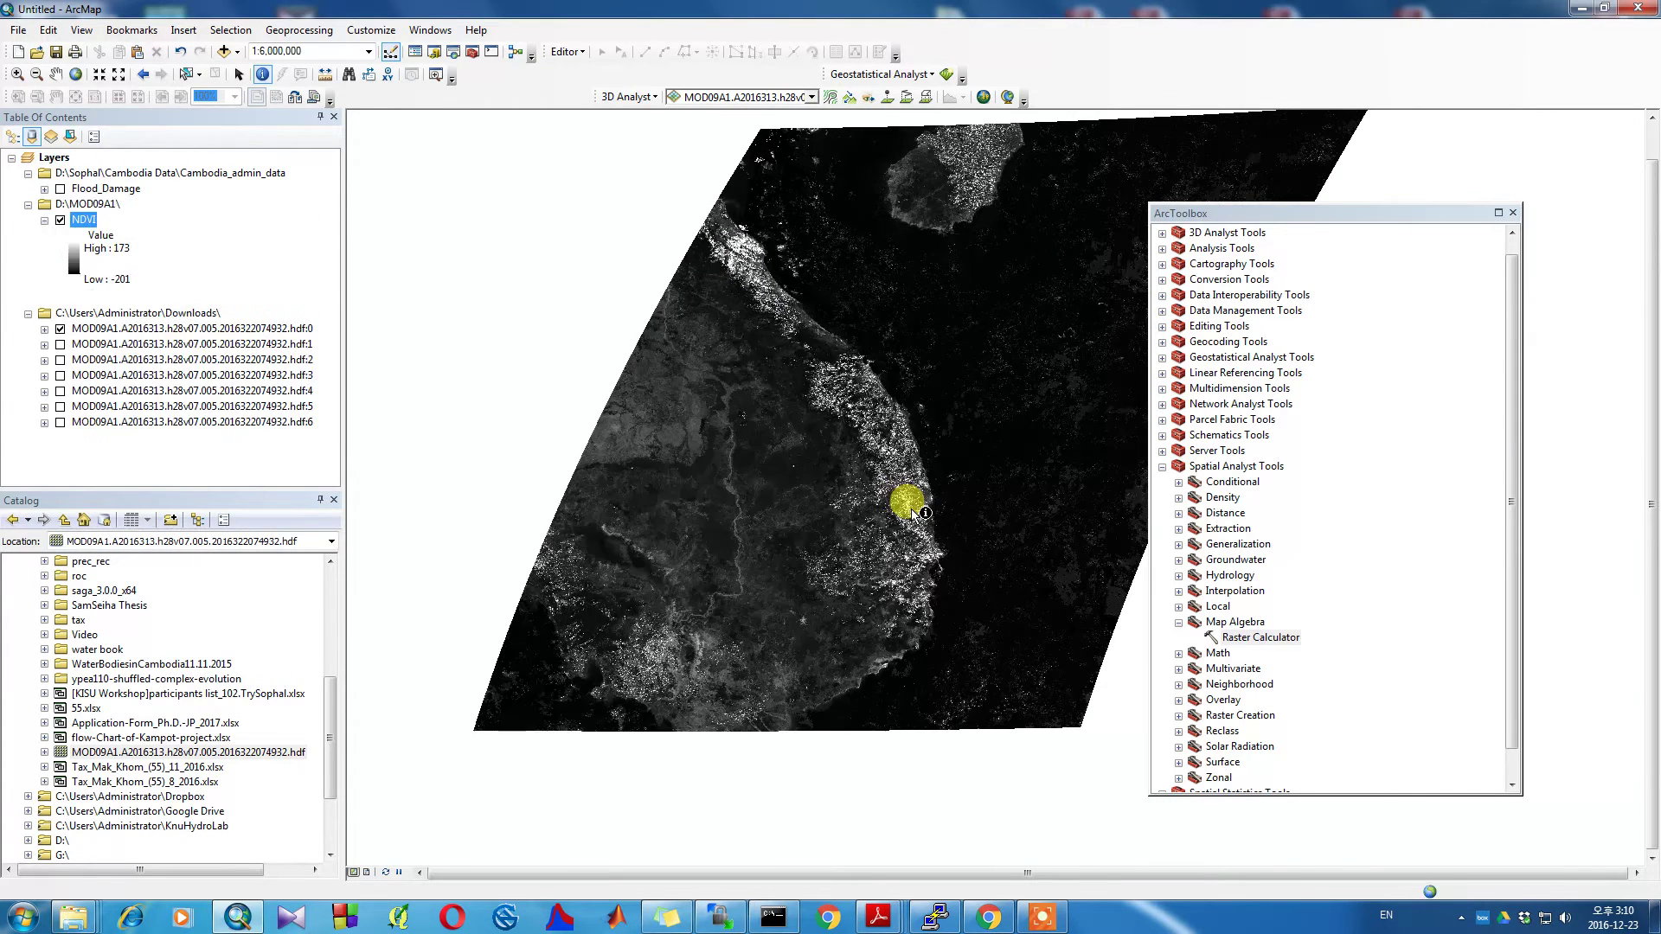
- Turn on the NDVI layer and set the Raster Calculator output name to LSWI
{"action": "left_click", "coordinate": [60, 220]}
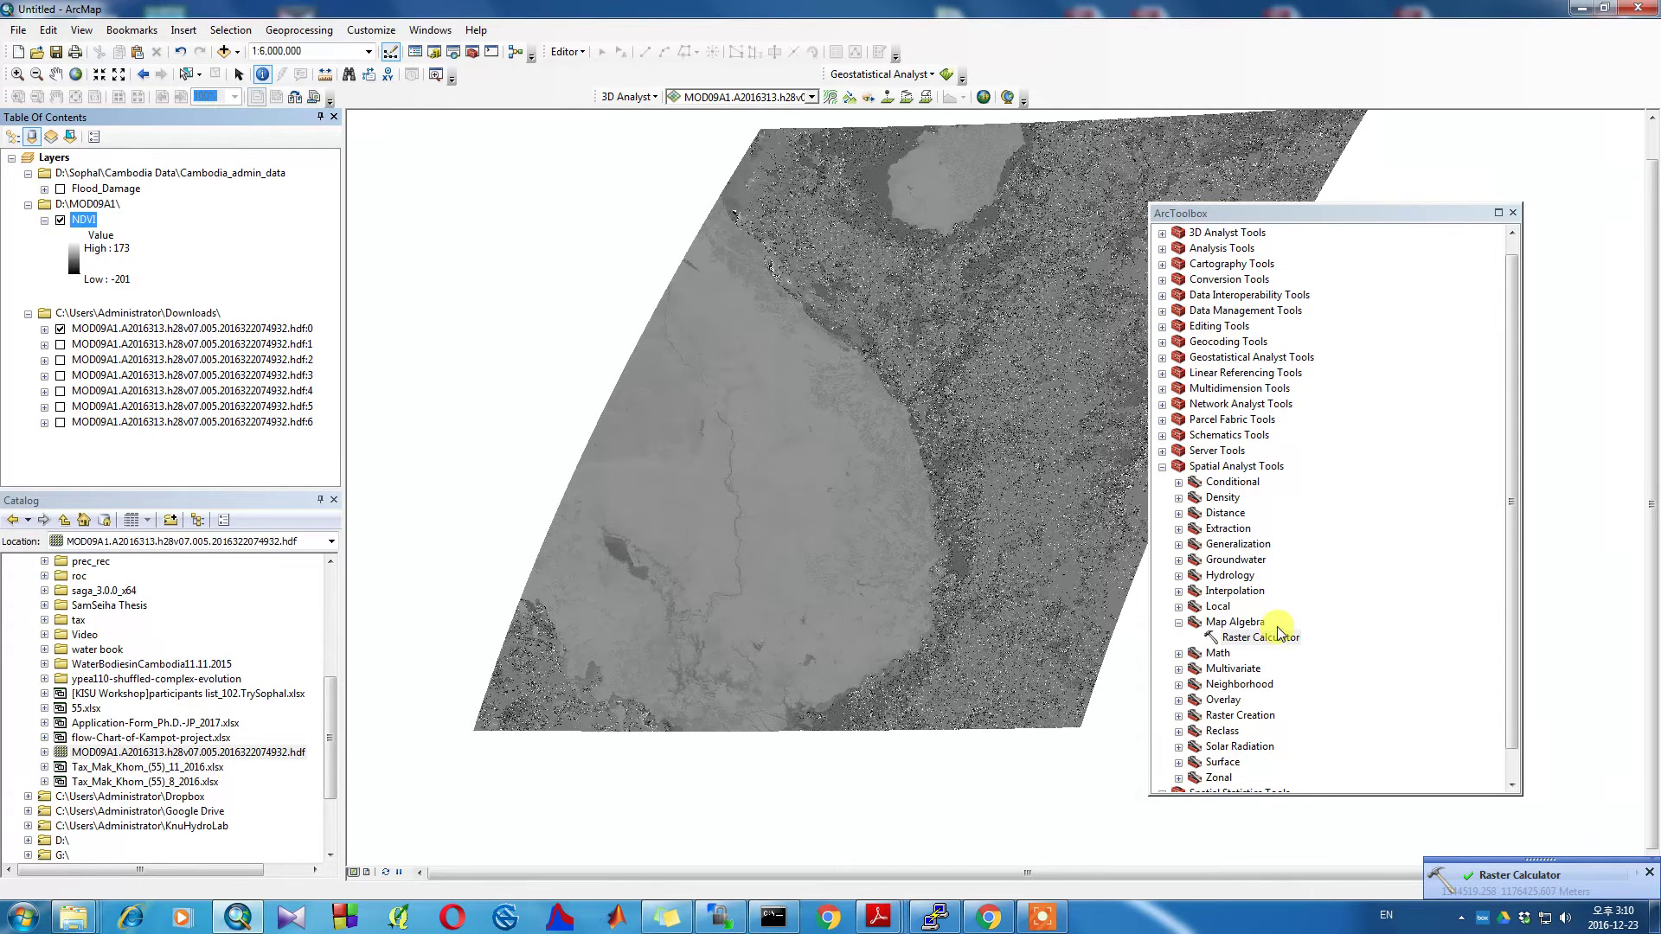
{"action": "double_click", "coordinate": [1260, 638]}
{"action": "left_click", "coordinate": [920, 441]}
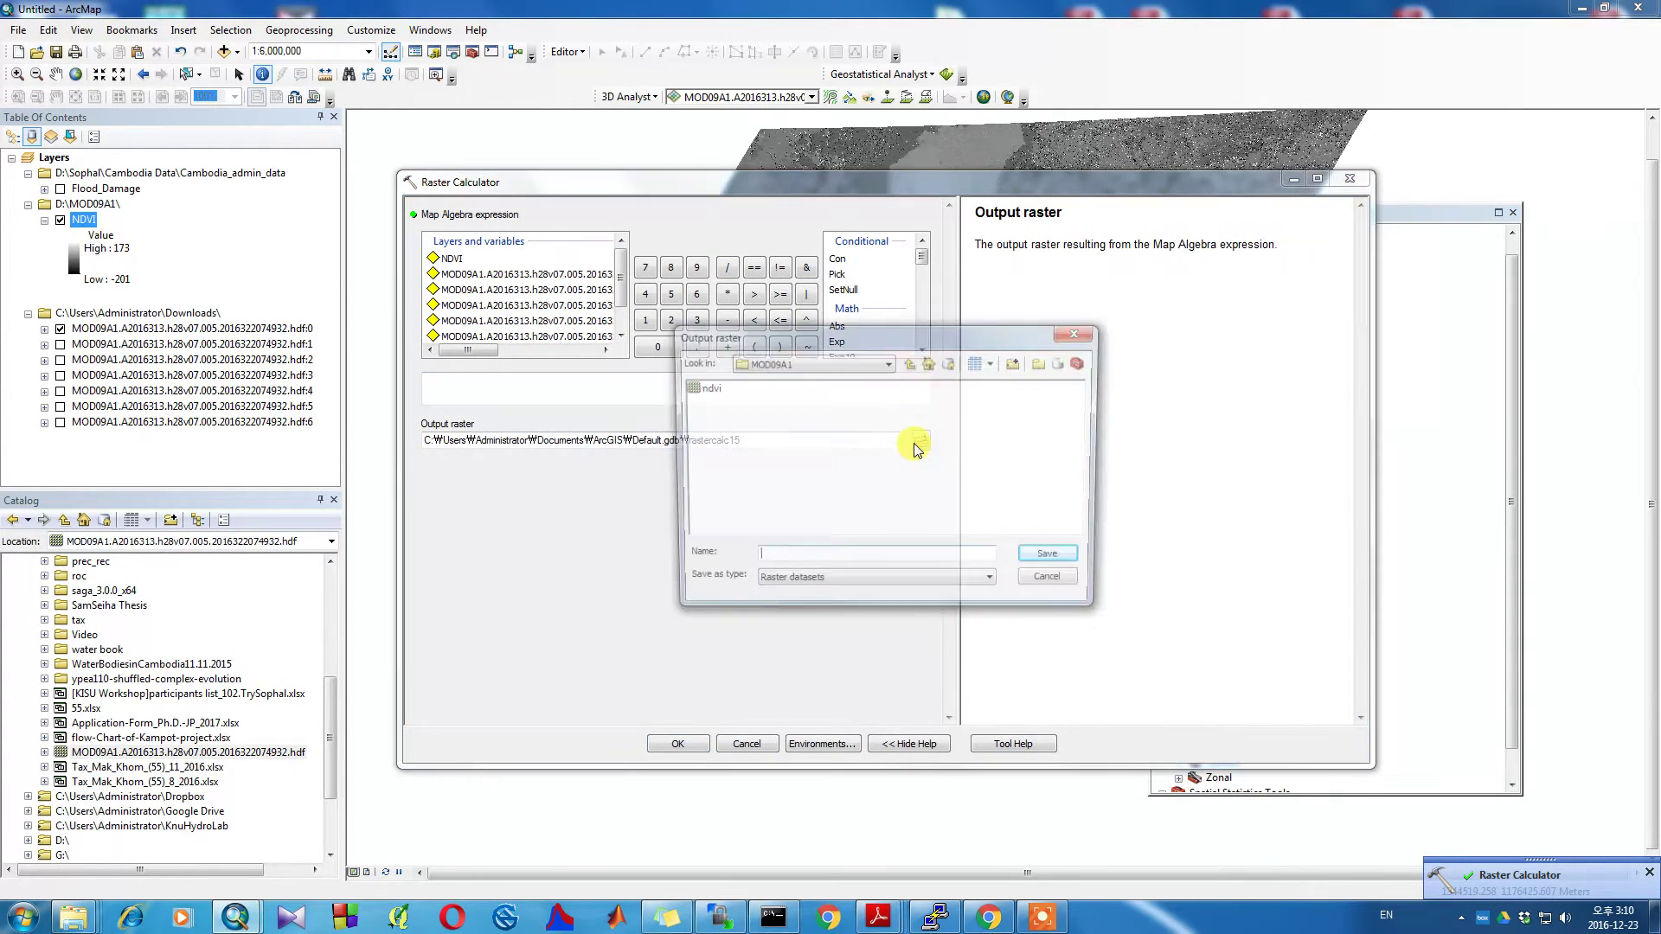
{"action": "left_click", "coordinate": [787, 563]}
{"action": "type", "text": "L"}
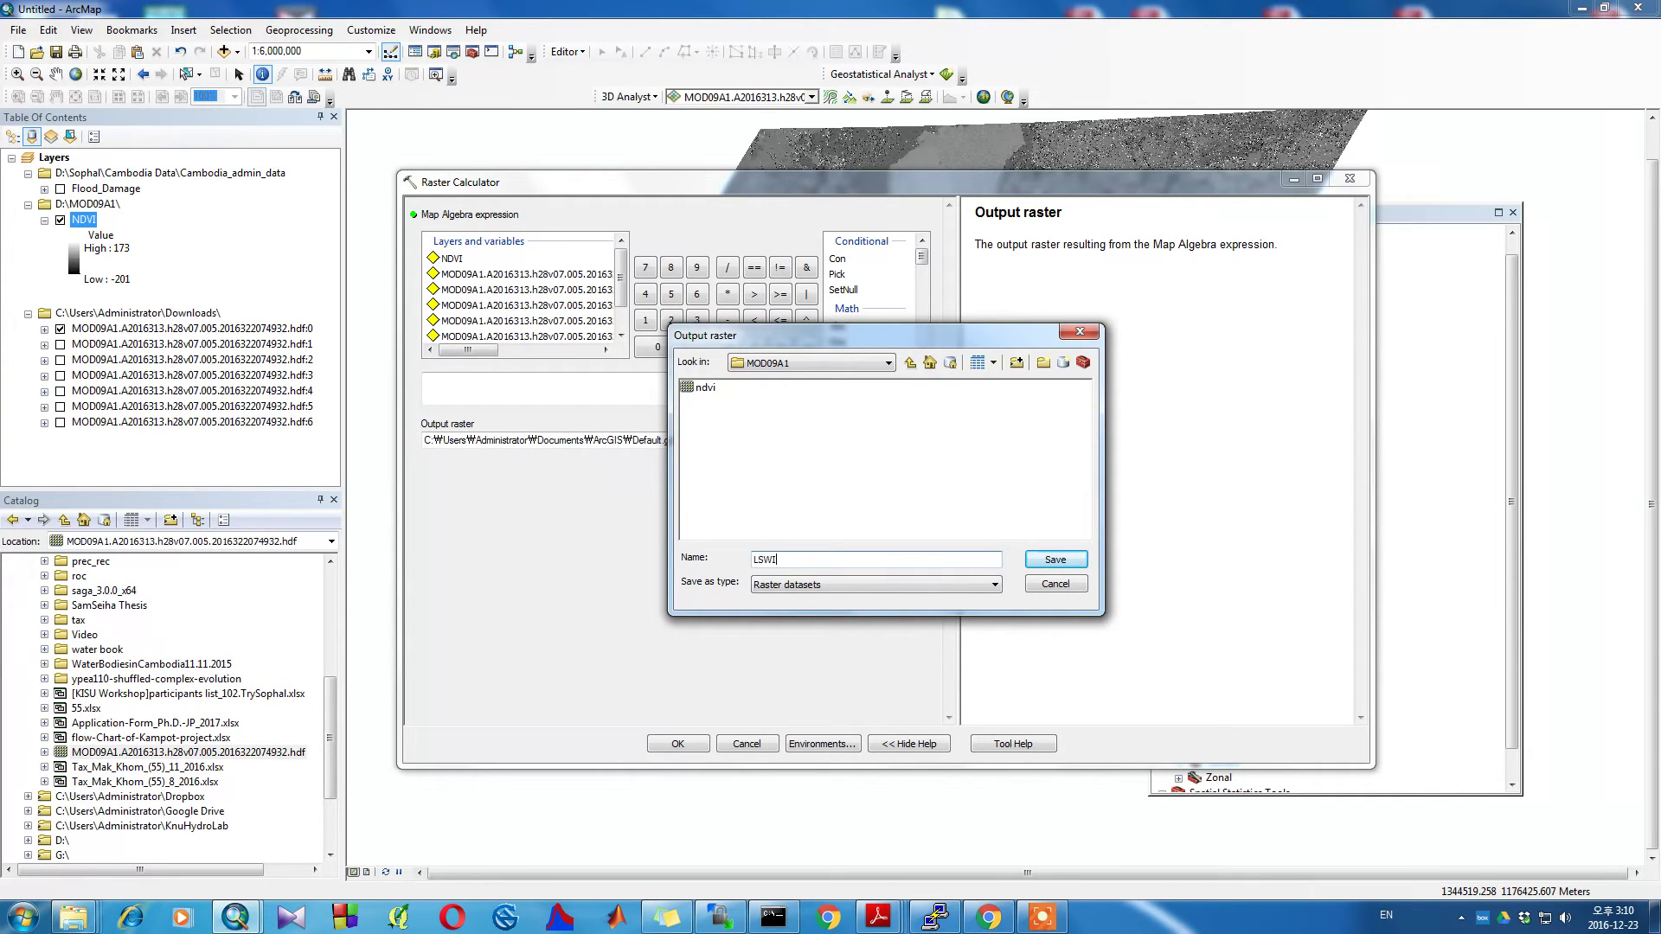
{"action": "type", "text": "SWI"}
{"action": "key", "text": "Return"}
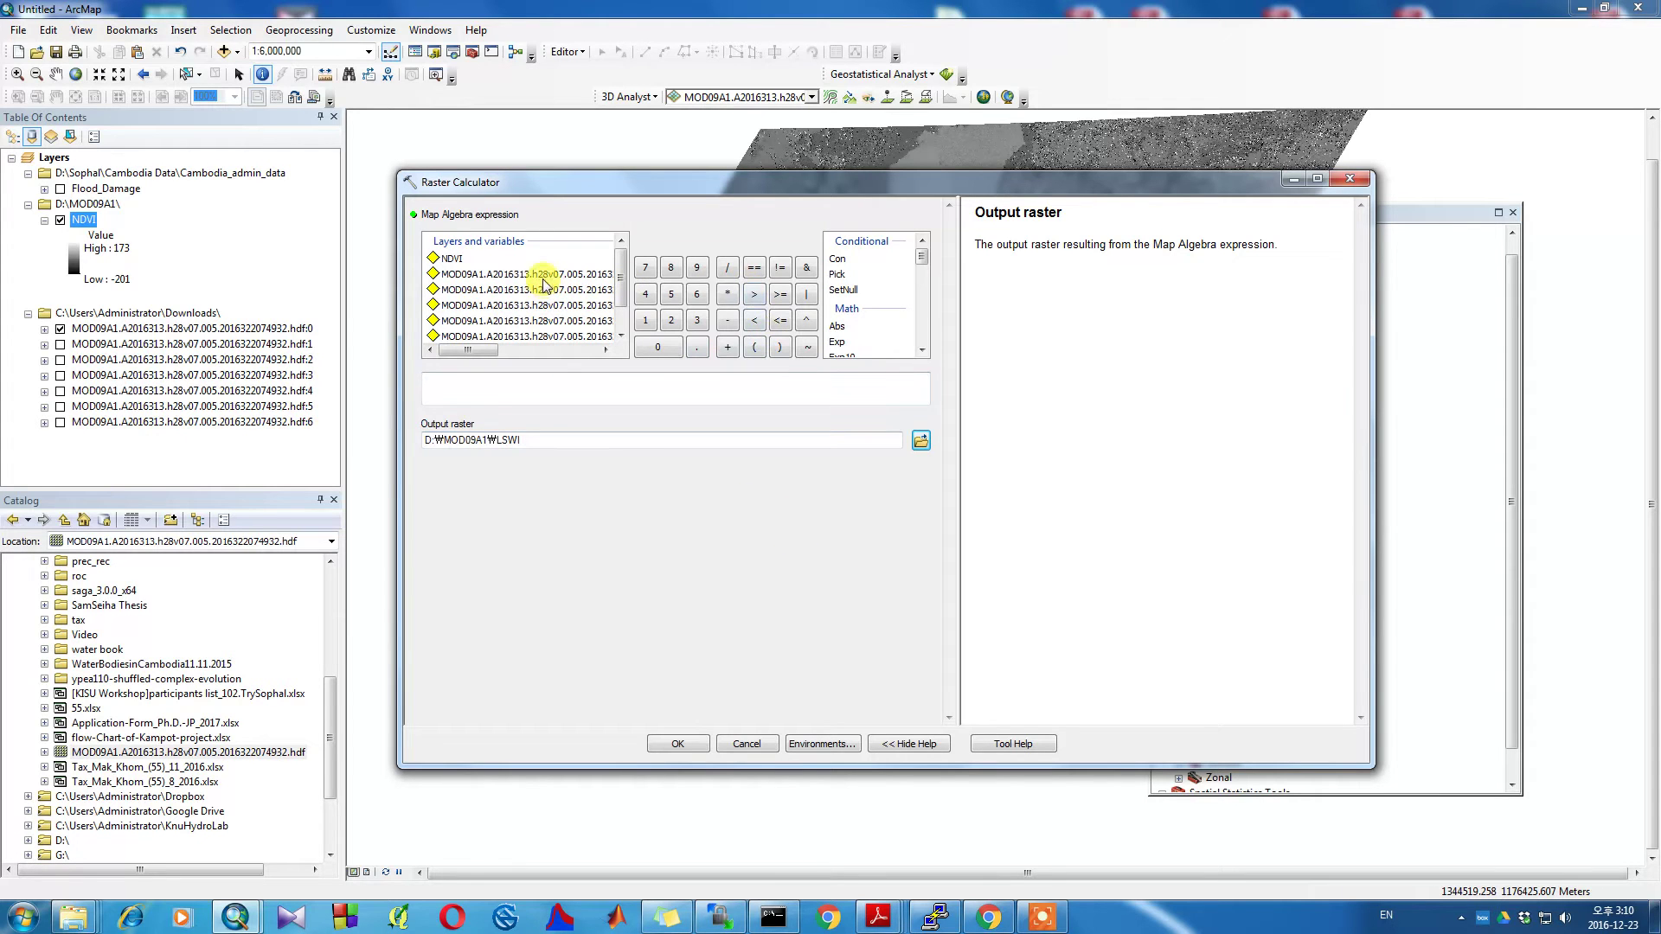
- Build the numerator Float(hdf:1 - hdf:5) from the Float function and band layers
{"action": "left_click", "coordinate": [849, 342]}
{"action": "scroll", "coordinate": [851, 346], "scroll_direction": "down", "scroll_amount": 1}
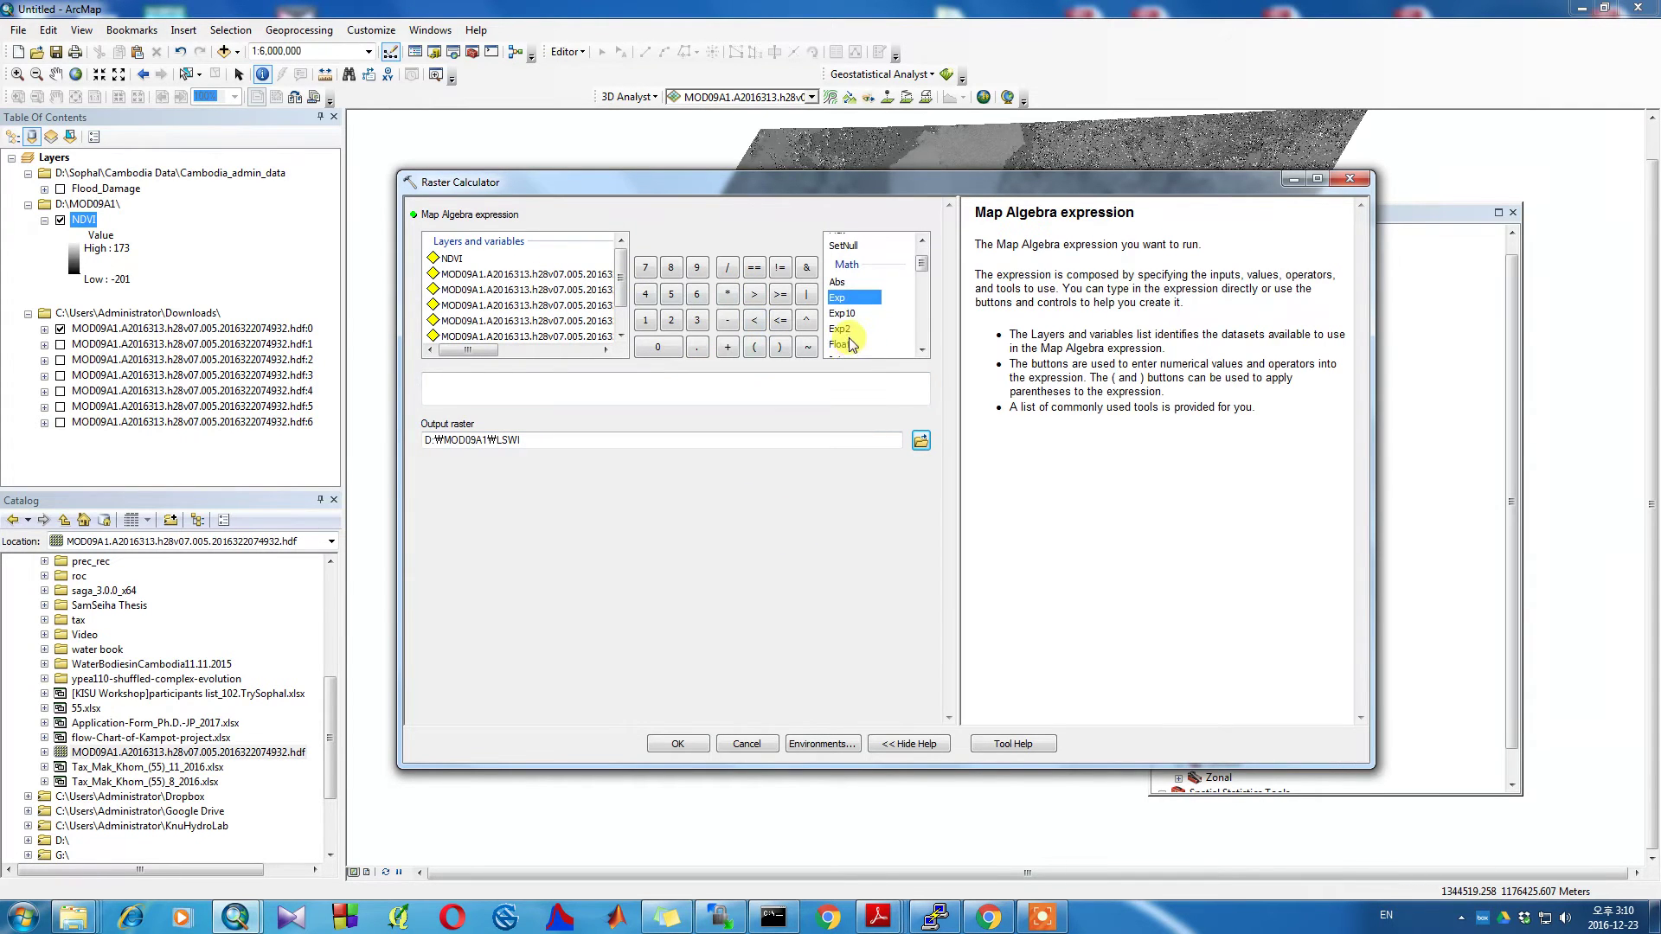
{"action": "double_click", "coordinate": [844, 345]}
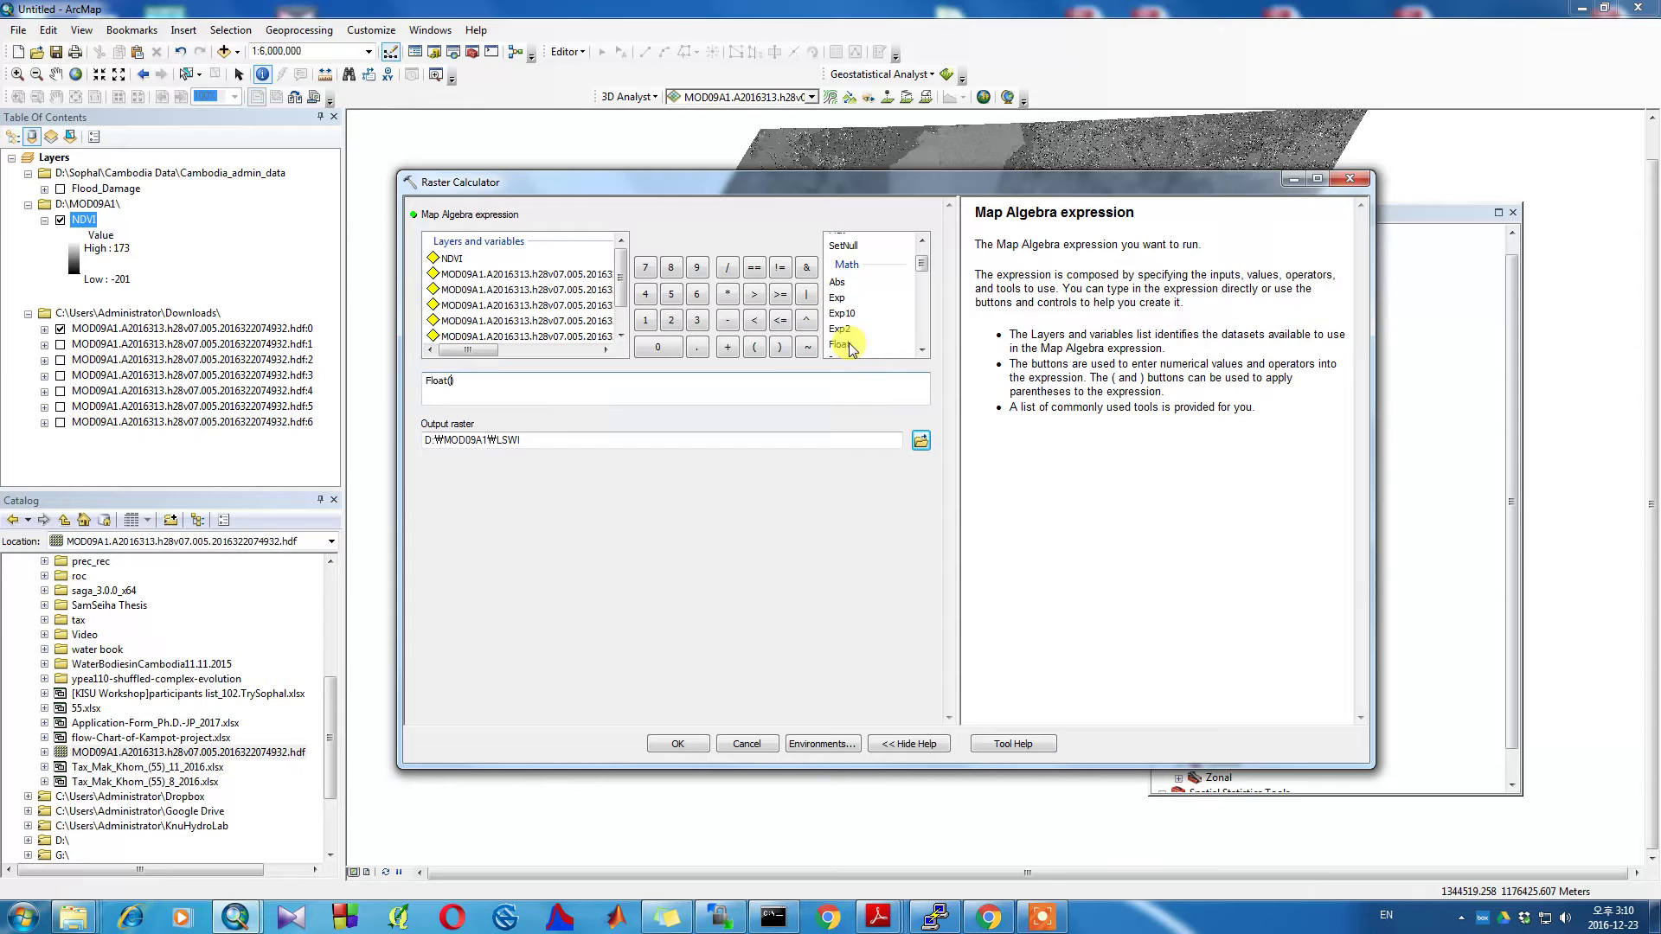
{"action": "double_click", "coordinate": [595, 292]}
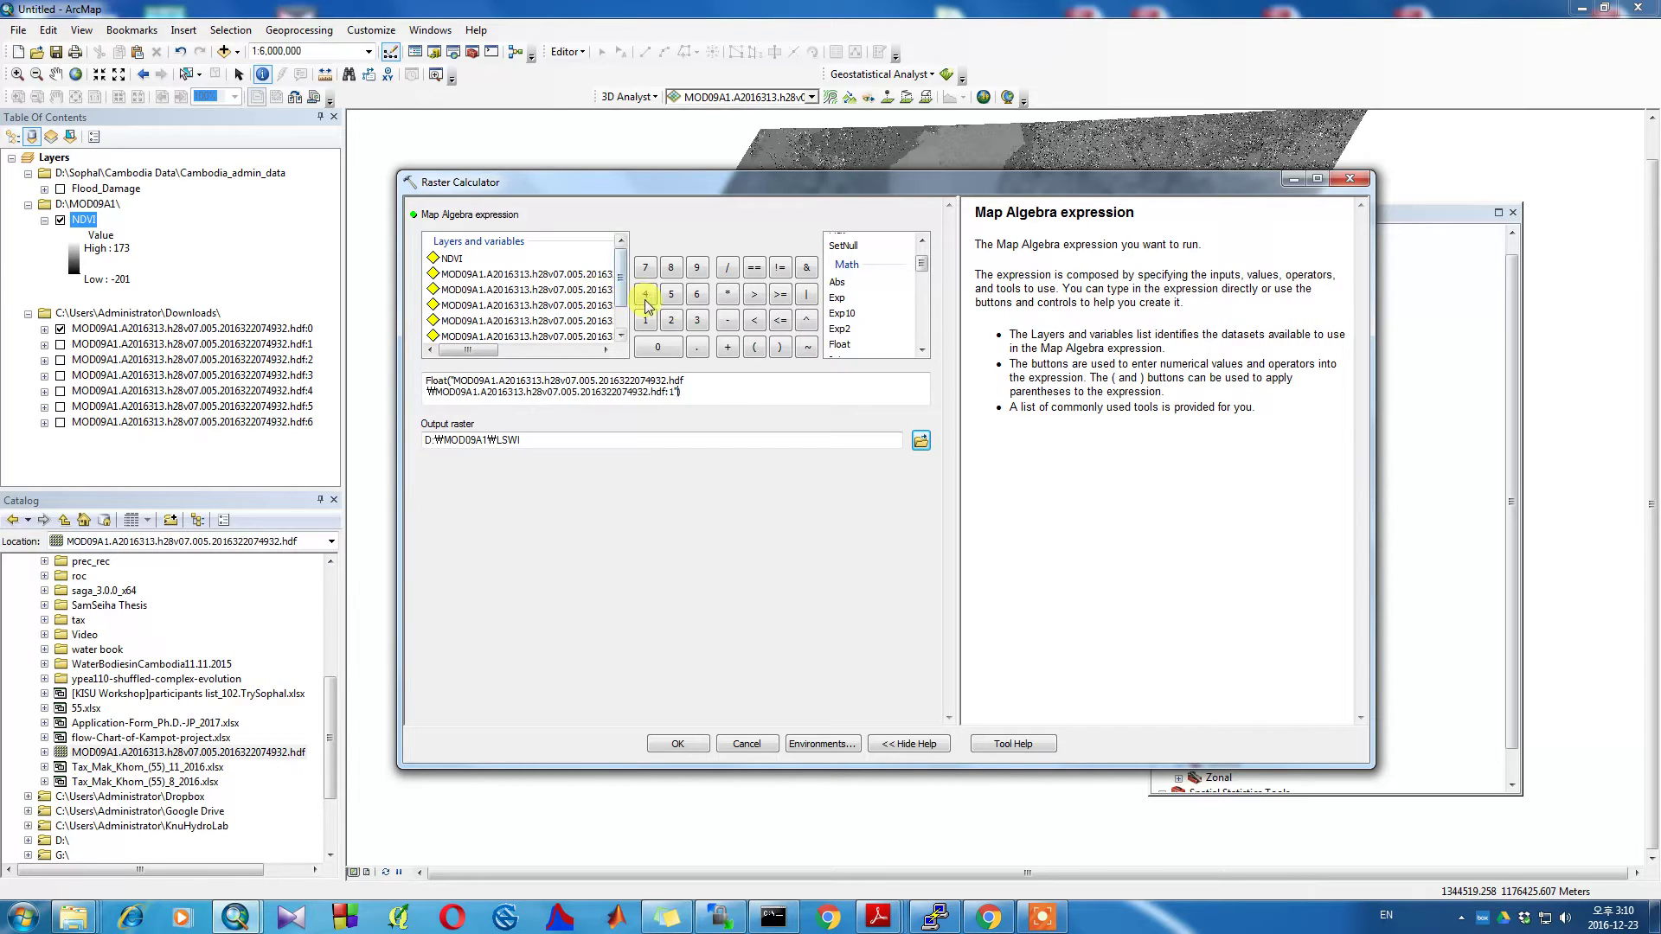
{"action": "left_click", "coordinate": [728, 321]}
{"action": "scroll", "coordinate": [622, 290], "scroll_direction": "down", "scroll_amount": 2}
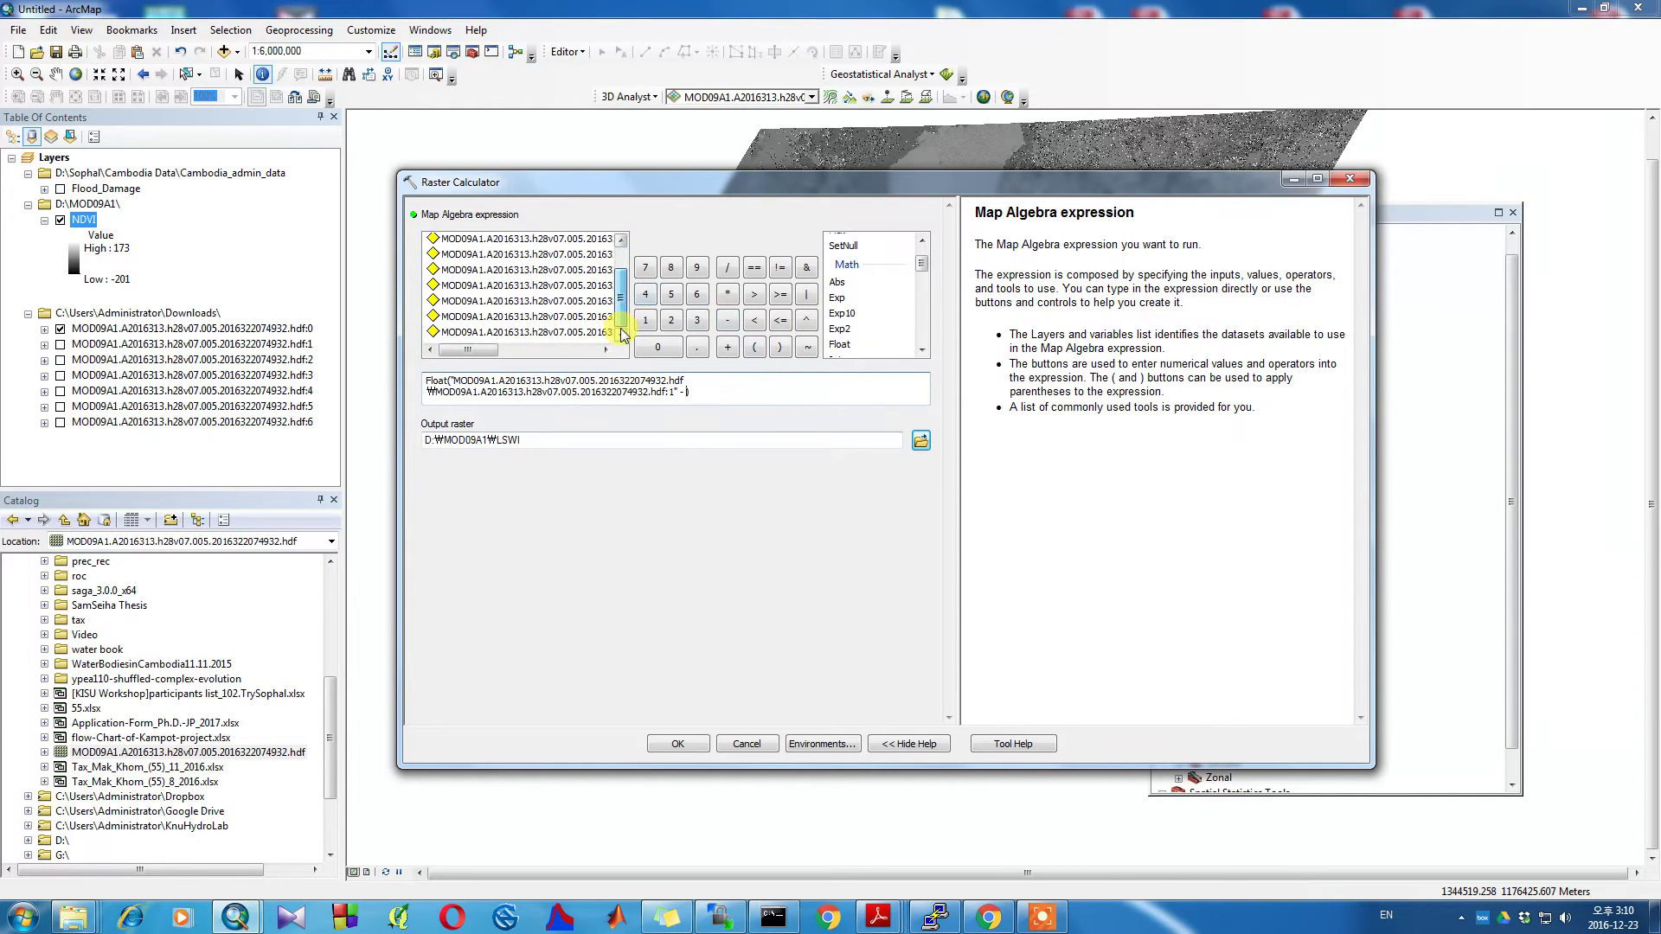
{"action": "double_click", "coordinate": [606, 317]}
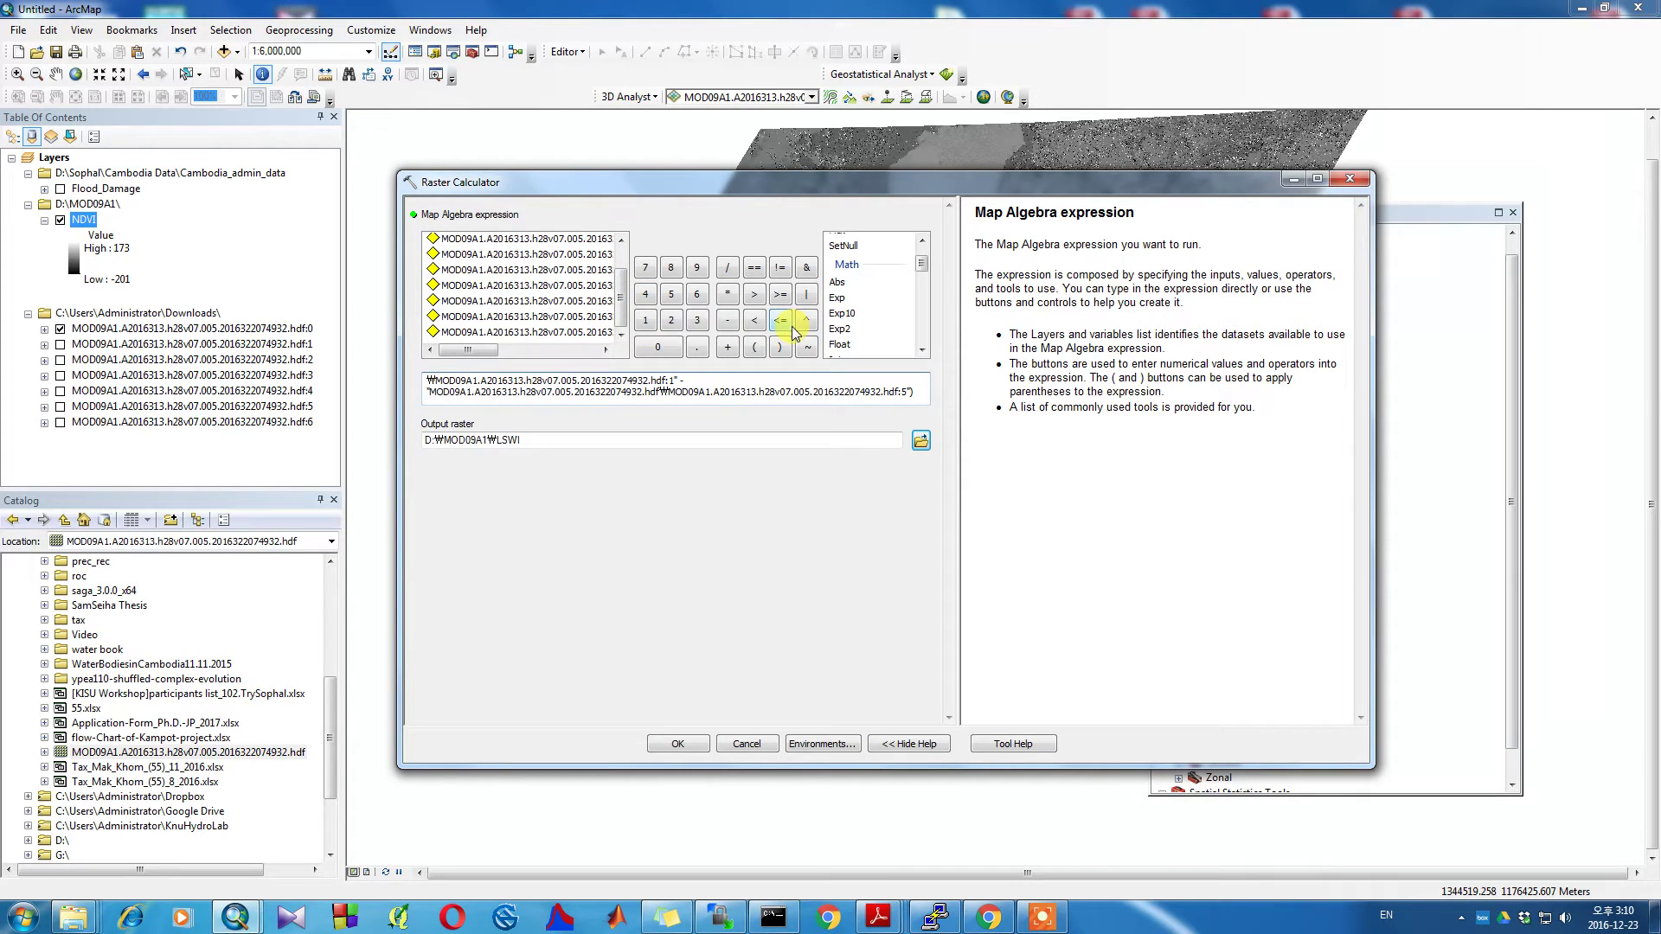
- Divide by Float(hdf:1 + hdf:5) and run the LSWI calculation
{"action": "left_click", "coordinate": [727, 268]}
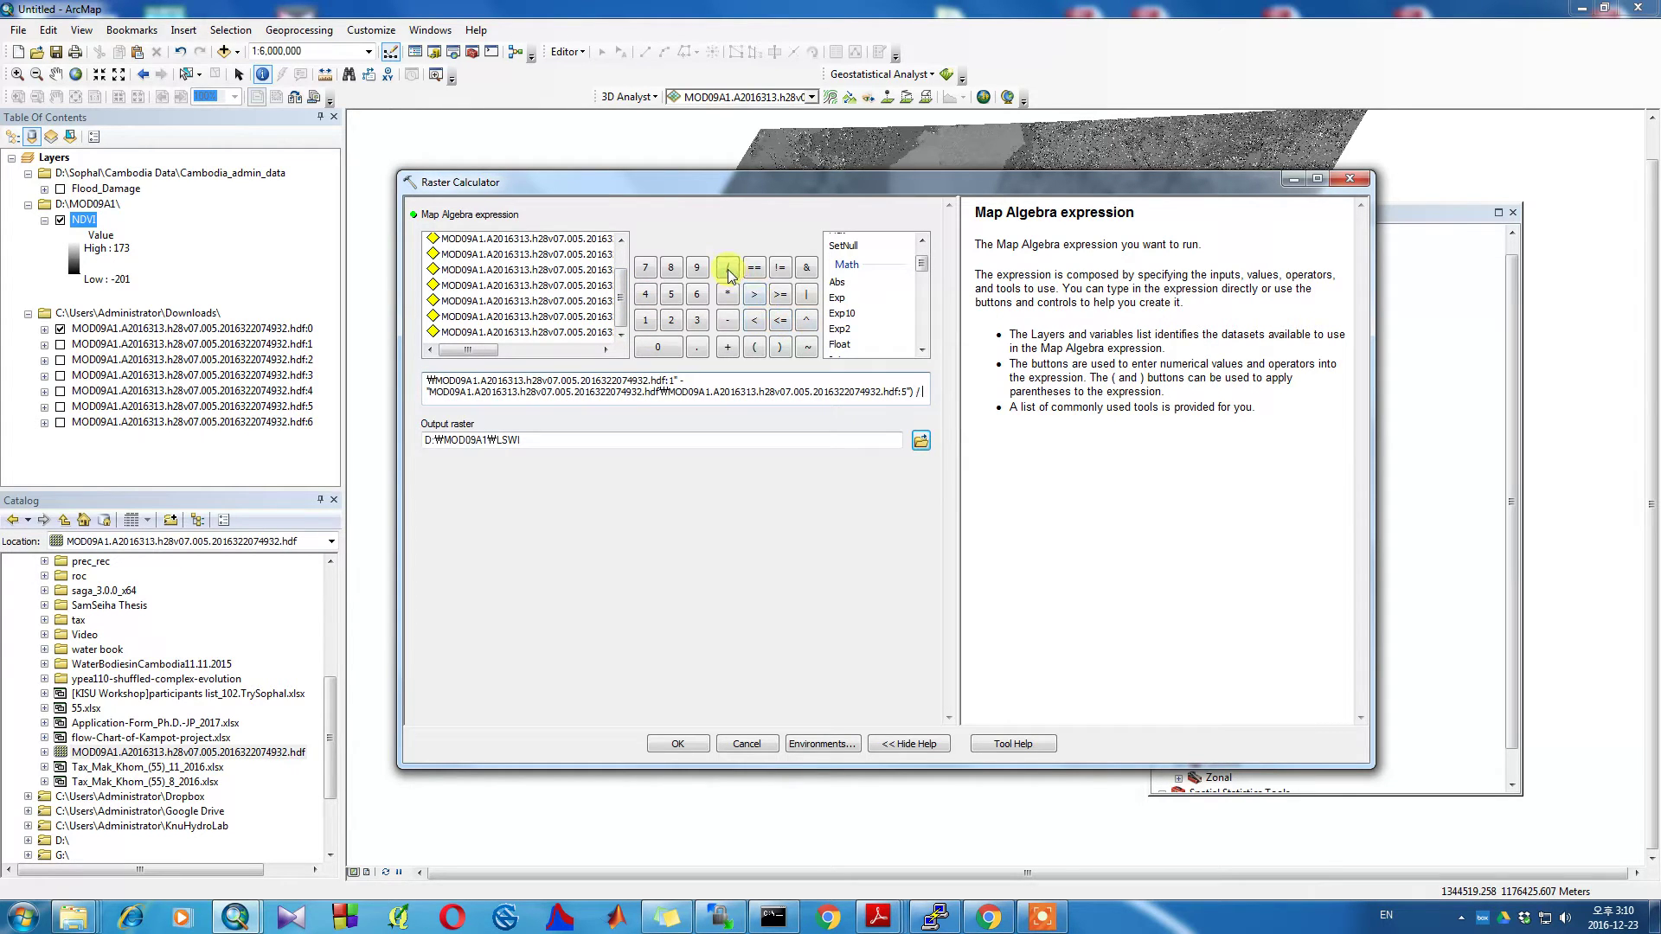
{"action": "double_click", "coordinate": [840, 345]}
{"action": "scroll", "coordinate": [584, 260], "scroll_direction": "up", "scroll_amount": 3}
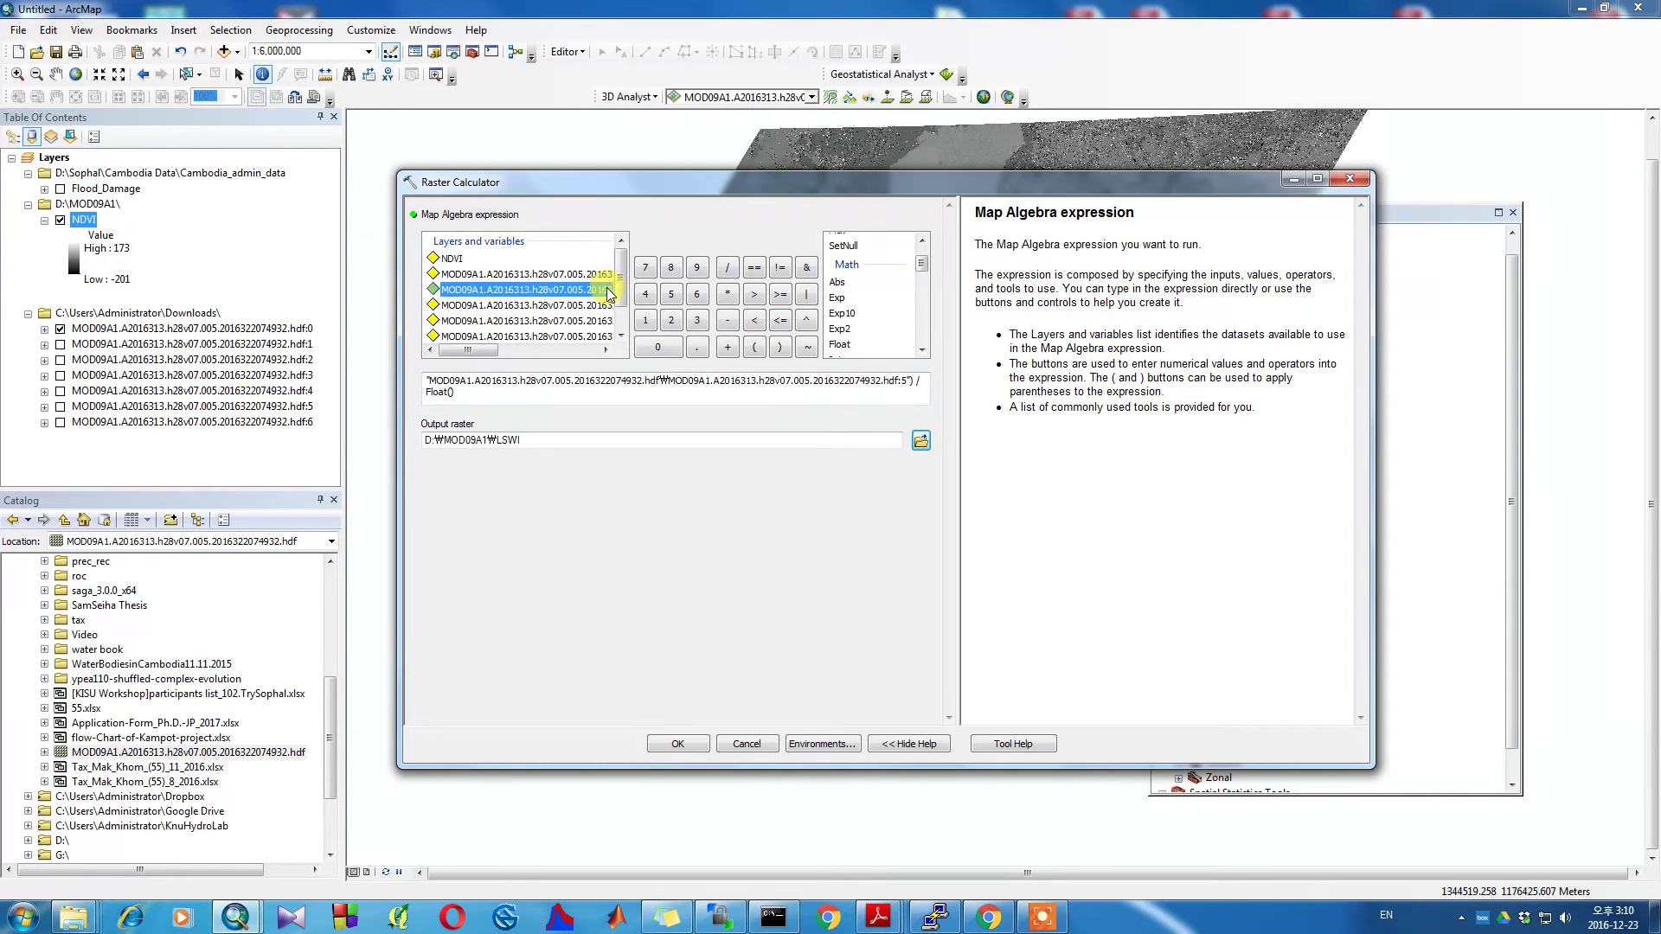
{"action": "double_click", "coordinate": [601, 289]}
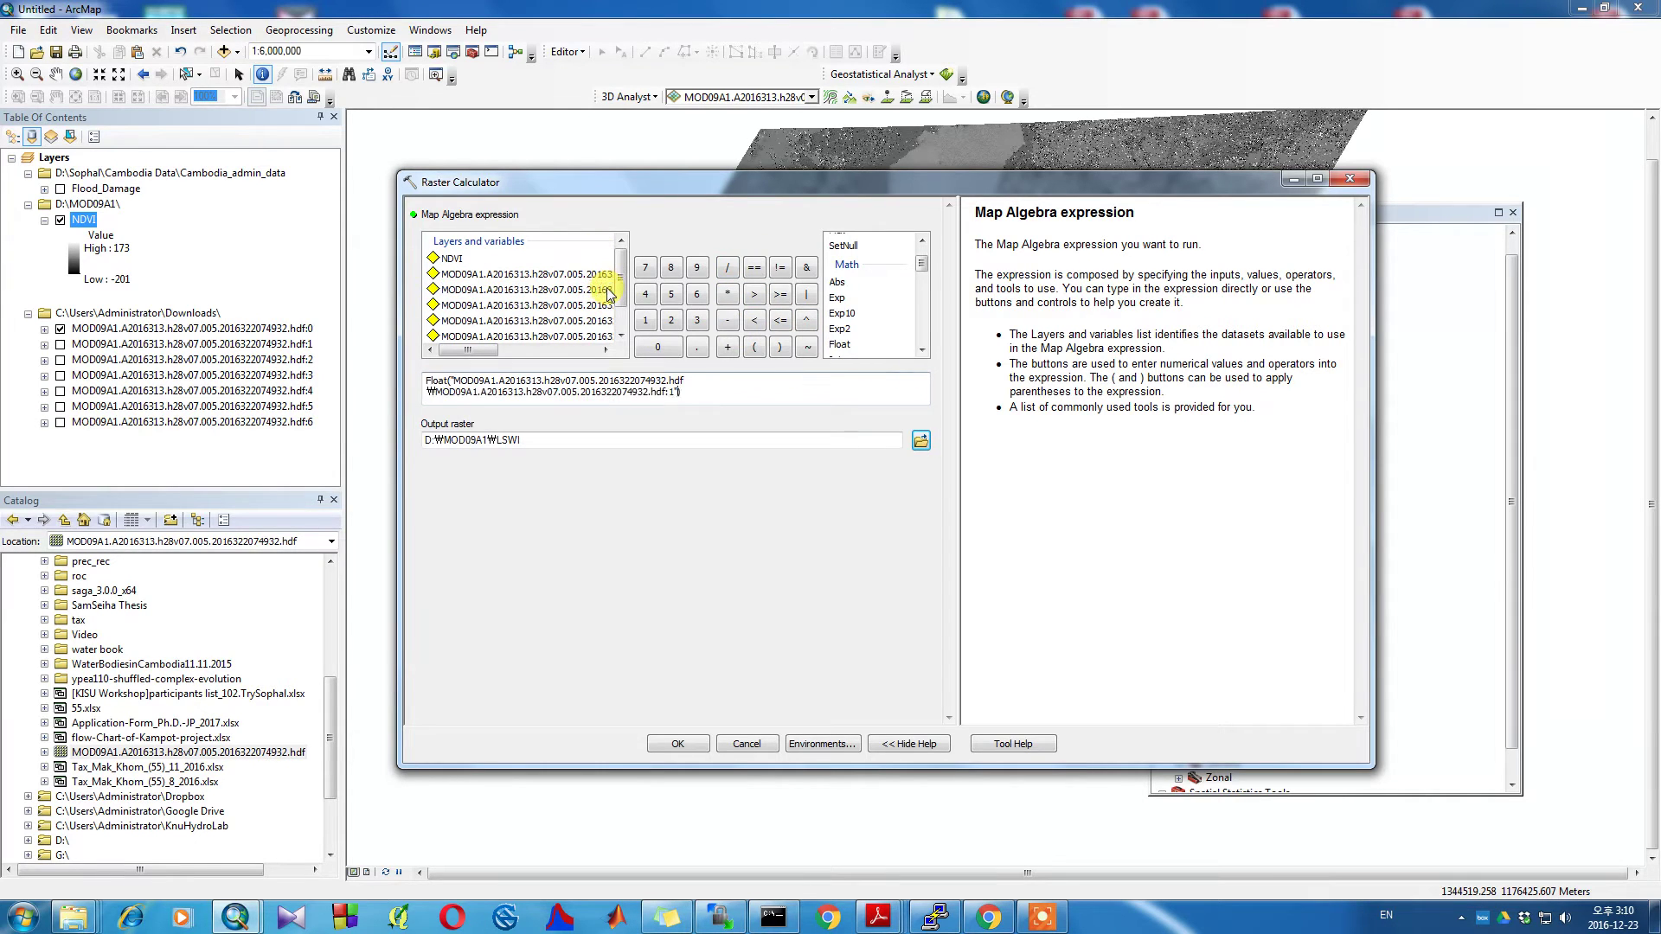
{"action": "left_click", "coordinate": [728, 347]}
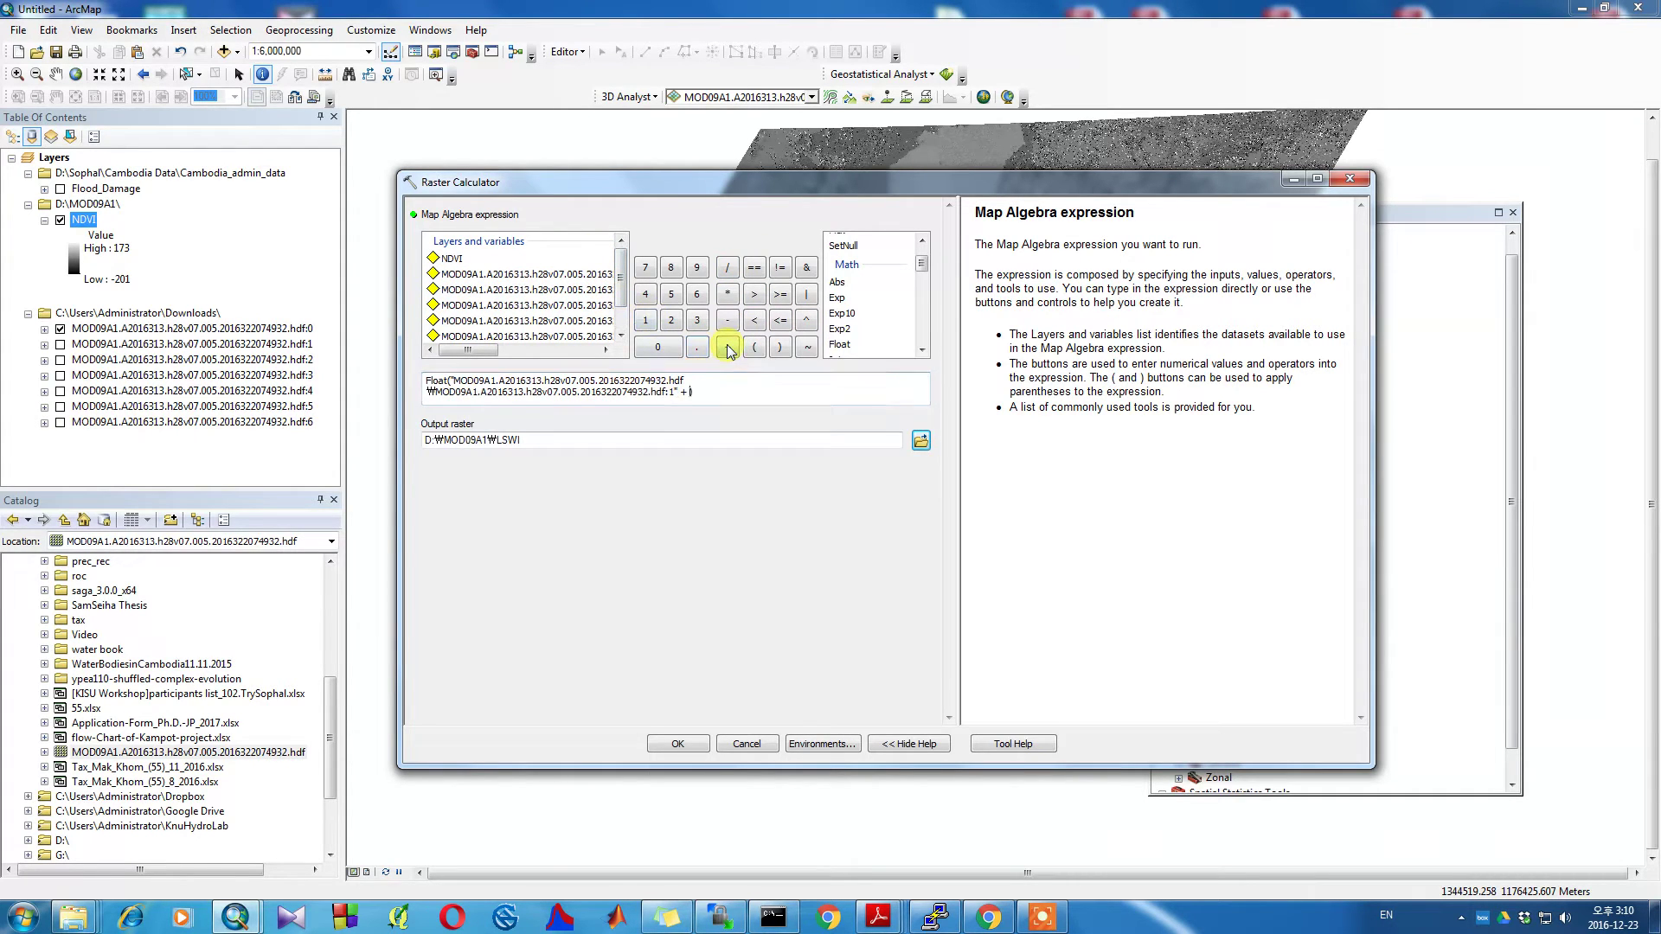
{"action": "scroll", "coordinate": [616, 320], "scroll_direction": "down", "scroll_amount": 1}
{"action": "left_click", "coordinate": [610, 318]}
{"action": "double_click", "coordinate": [602, 322]}
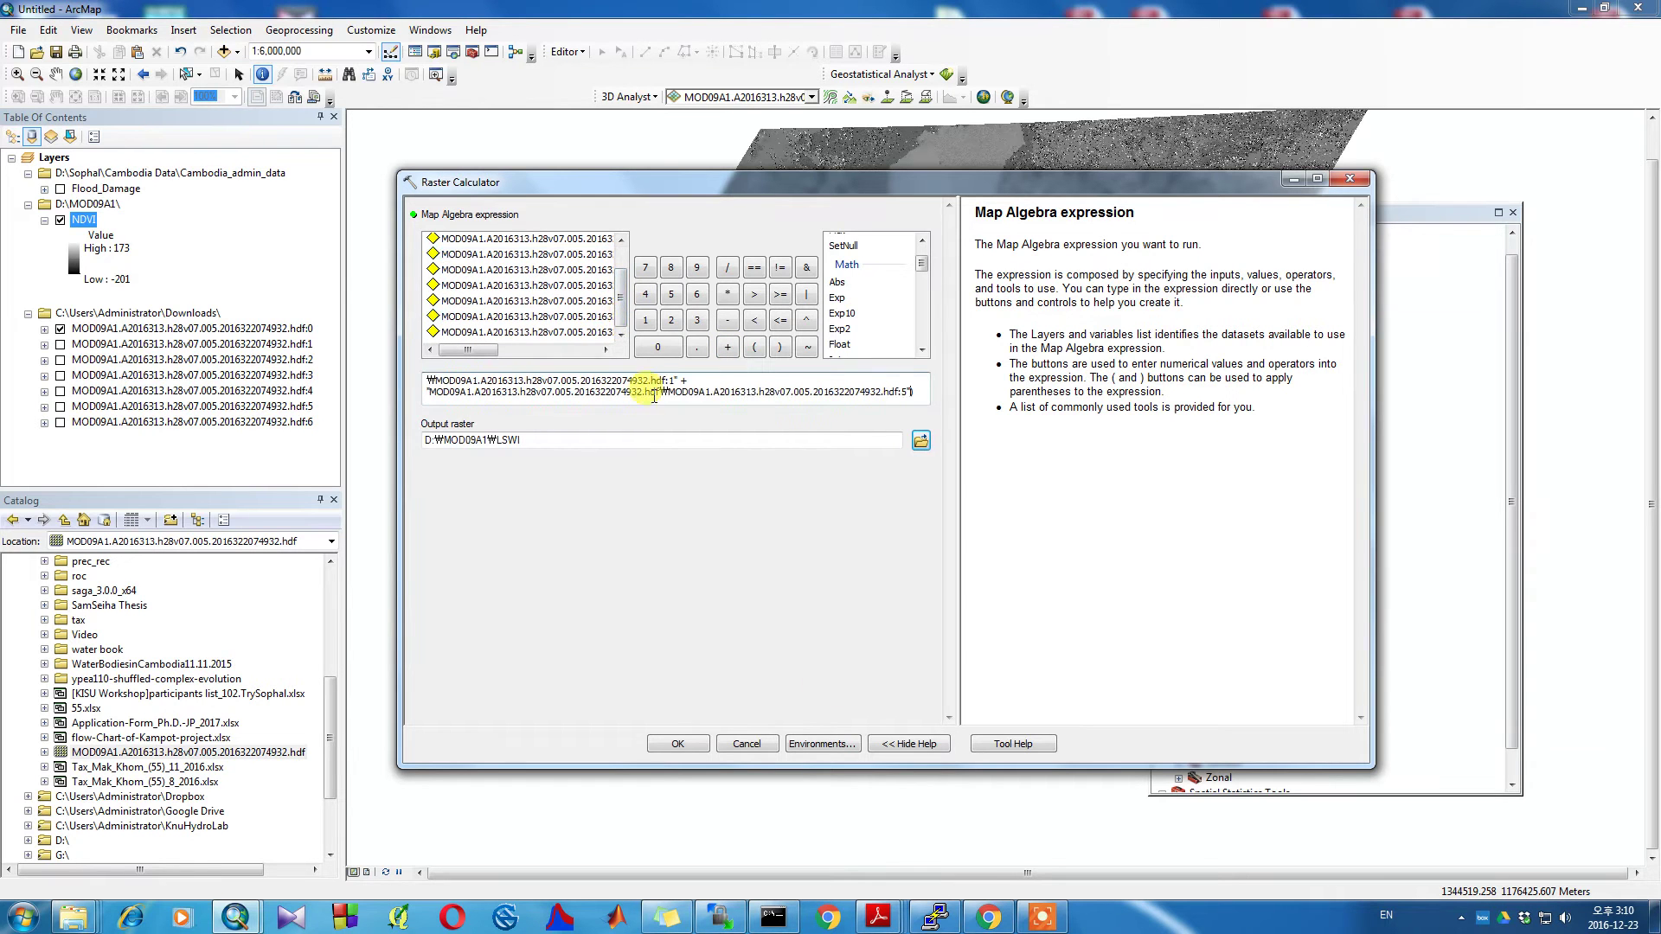
{"action": "left_click", "coordinate": [679, 742]}
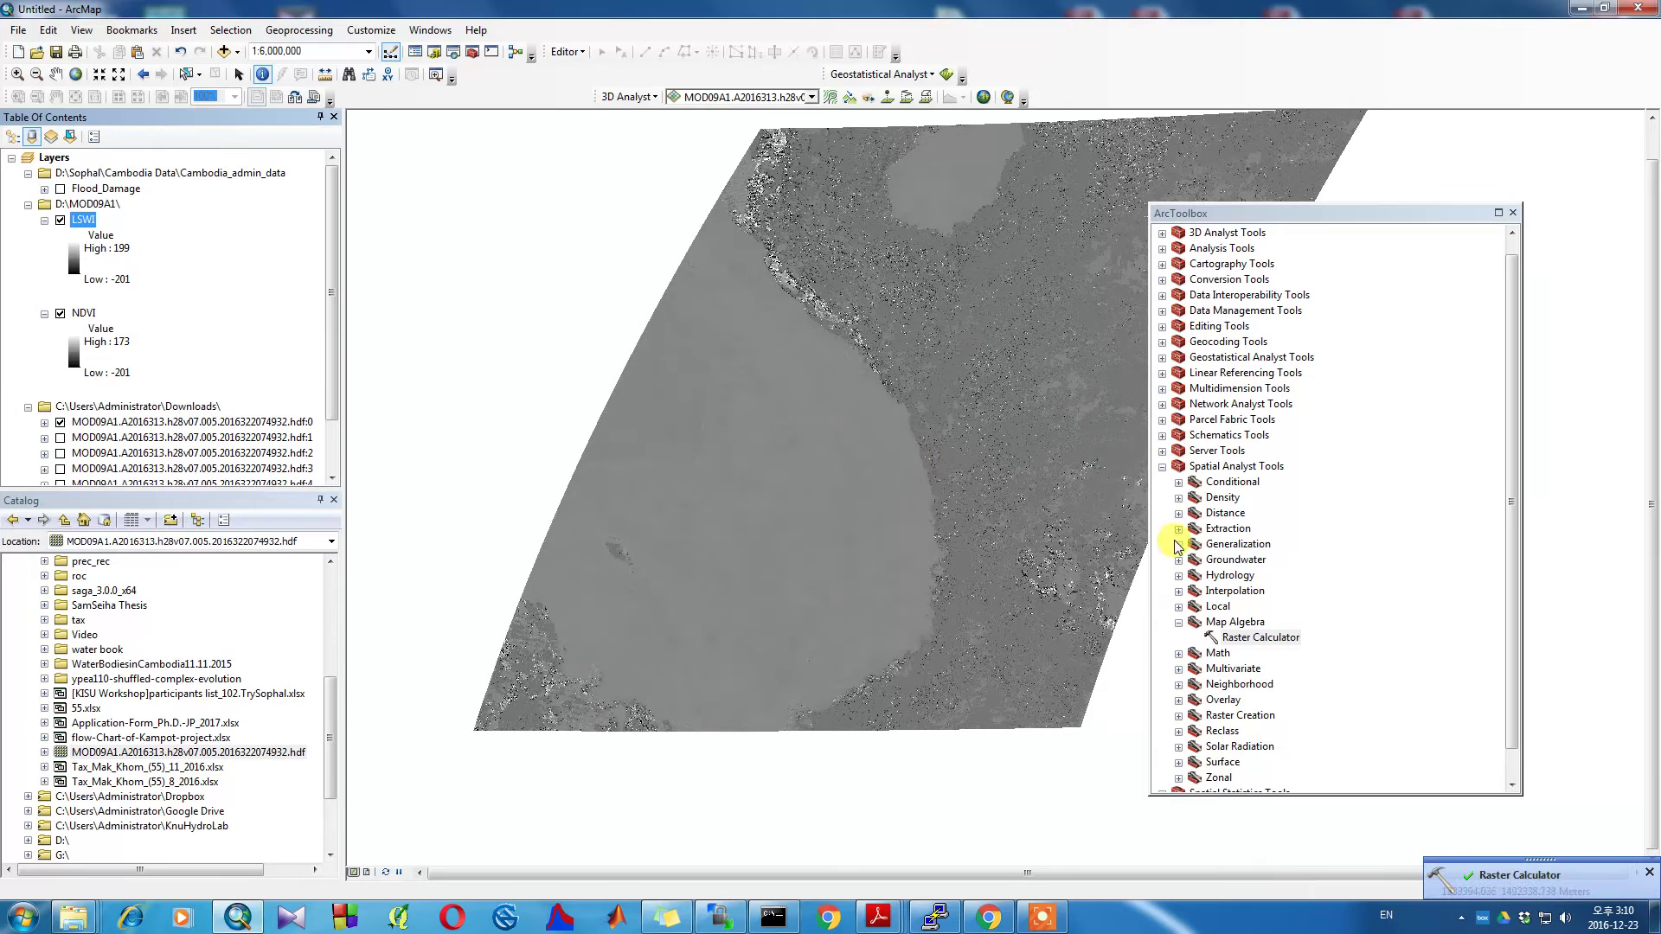
- Reopen Raster Calculator and set the output raster name to EVI
{"action": "double_click", "coordinate": [1260, 638]}
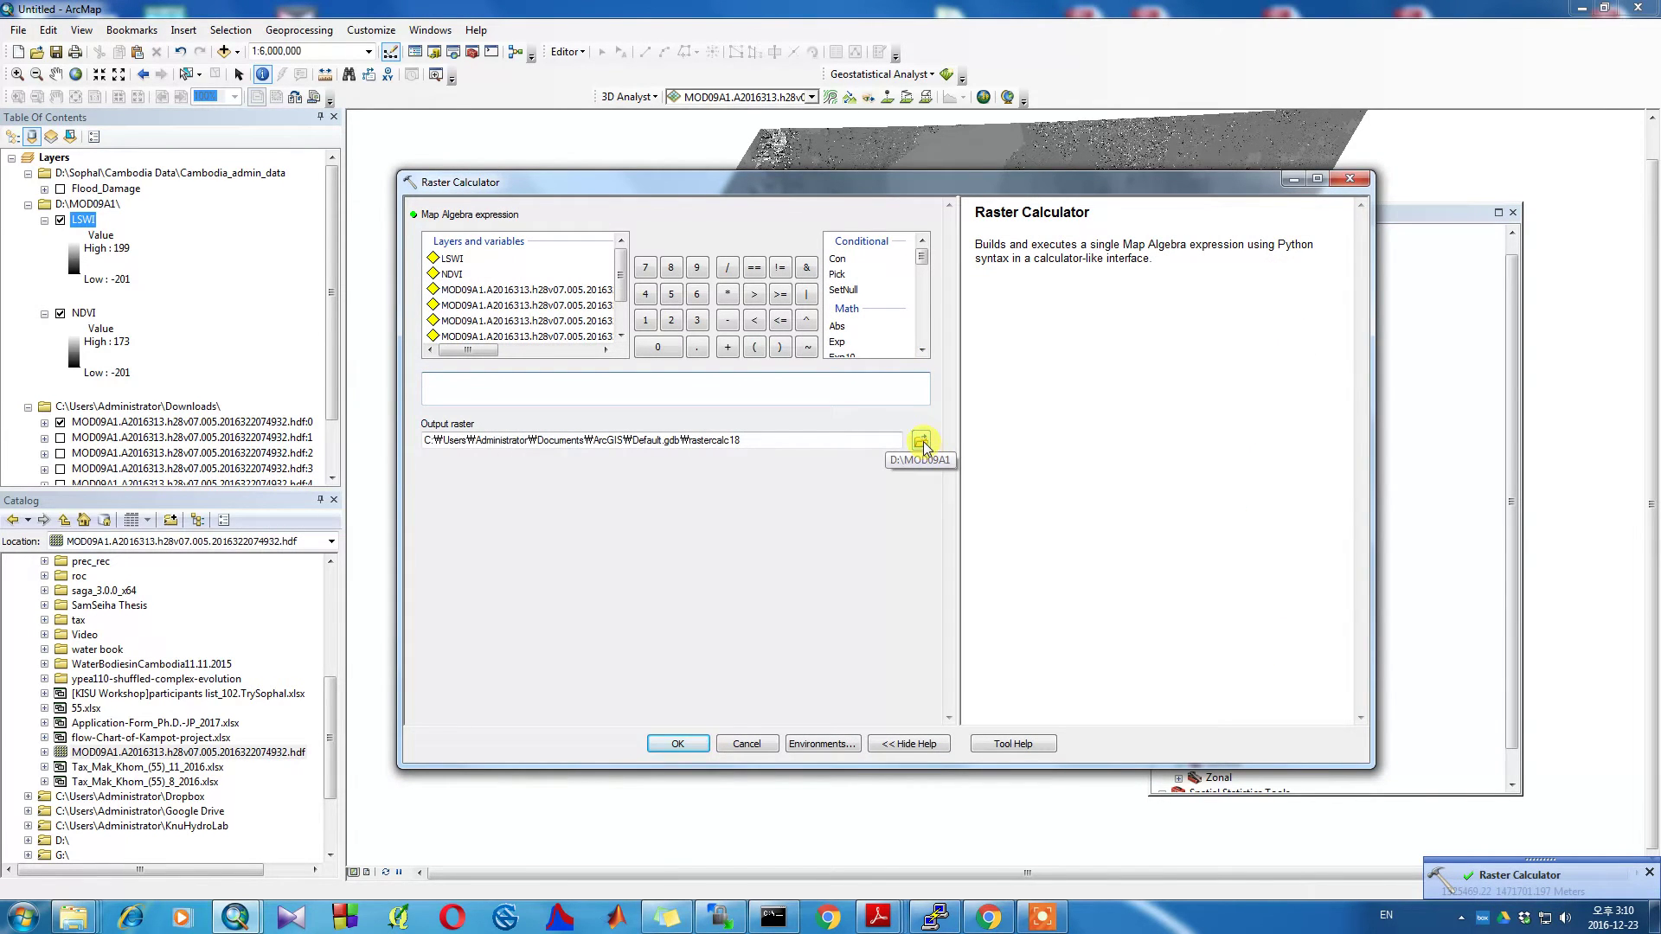
{"action": "left_click", "coordinate": [921, 443]}
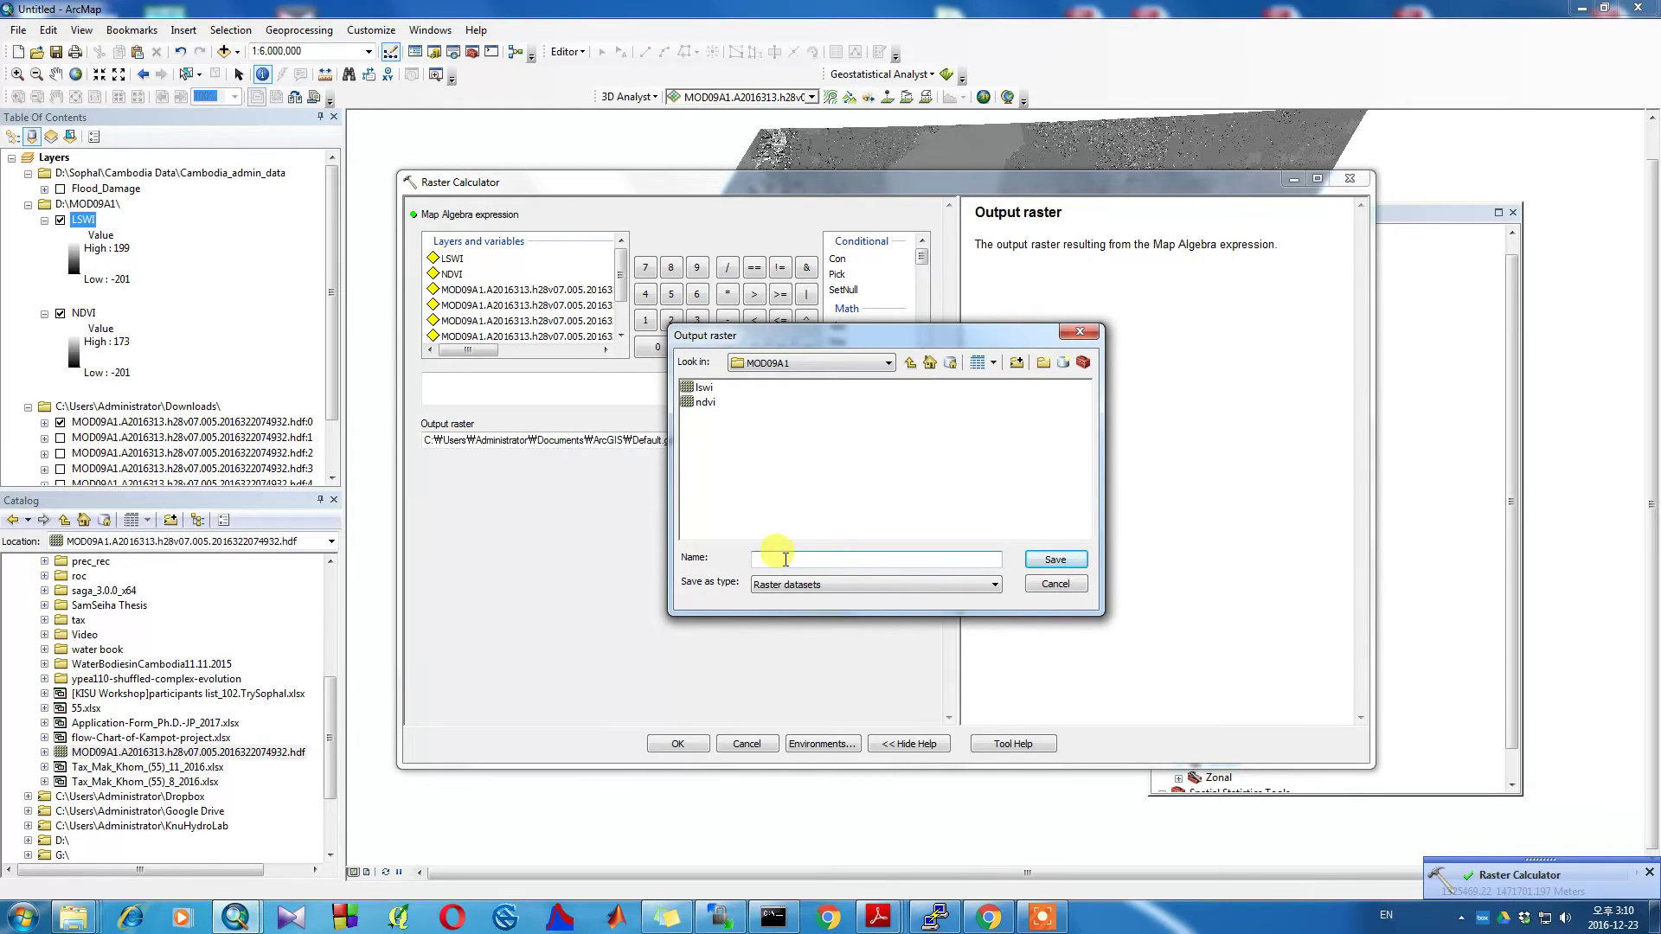
{"action": "type", "text": "EVI"}
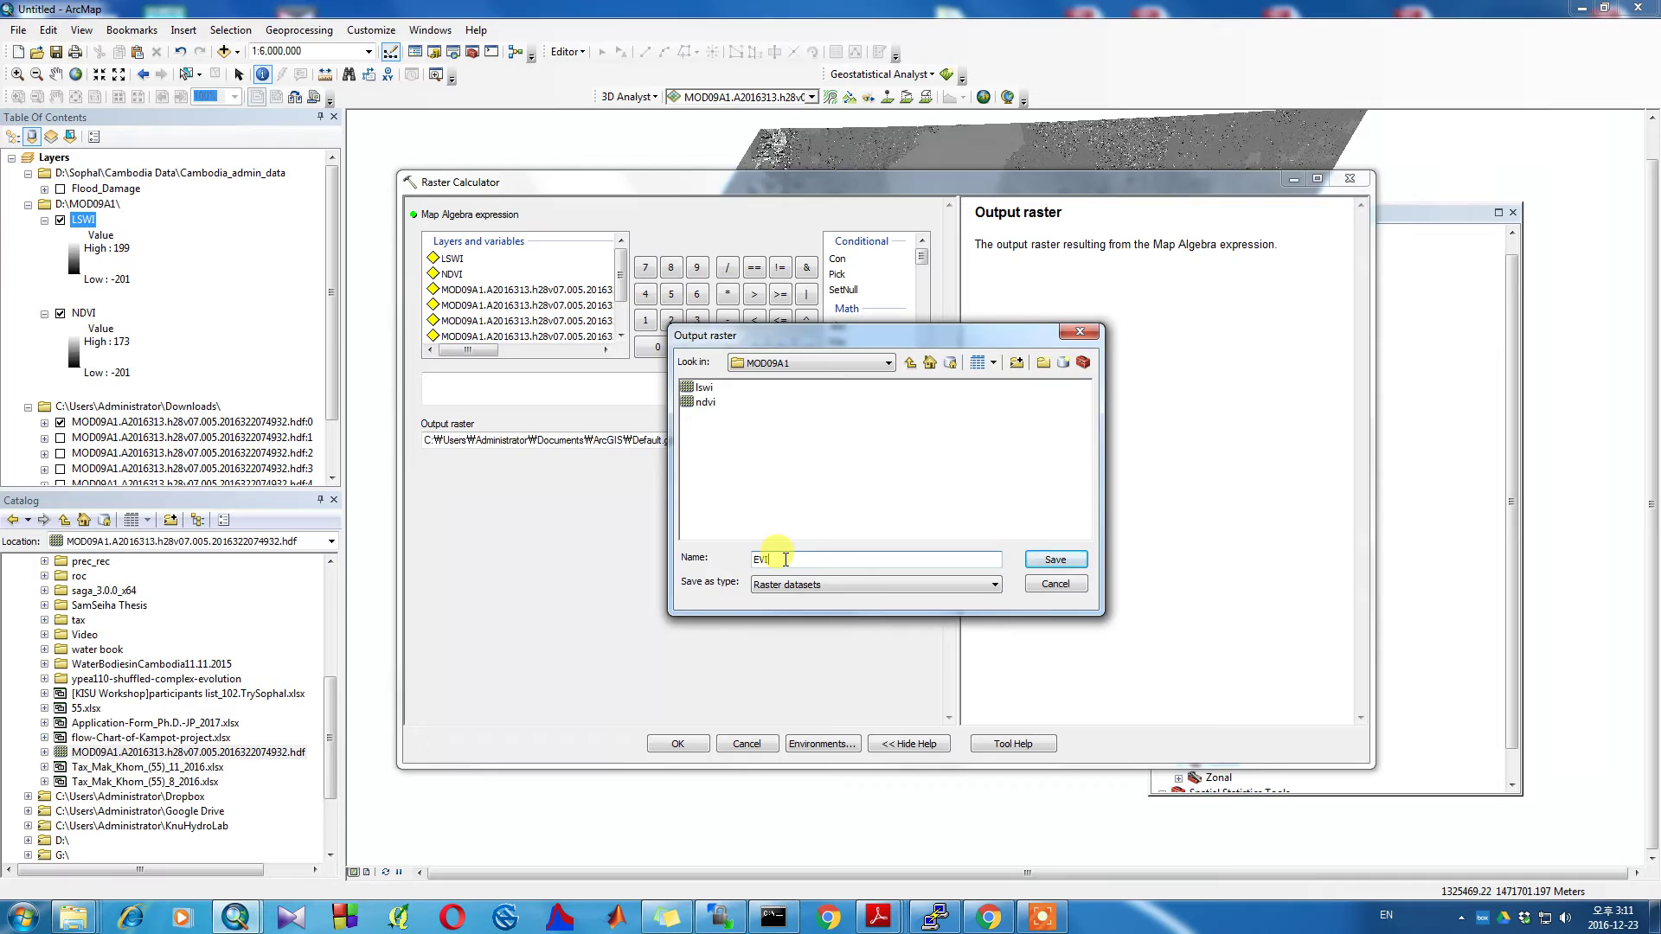
{"action": "key", "text": "Return"}
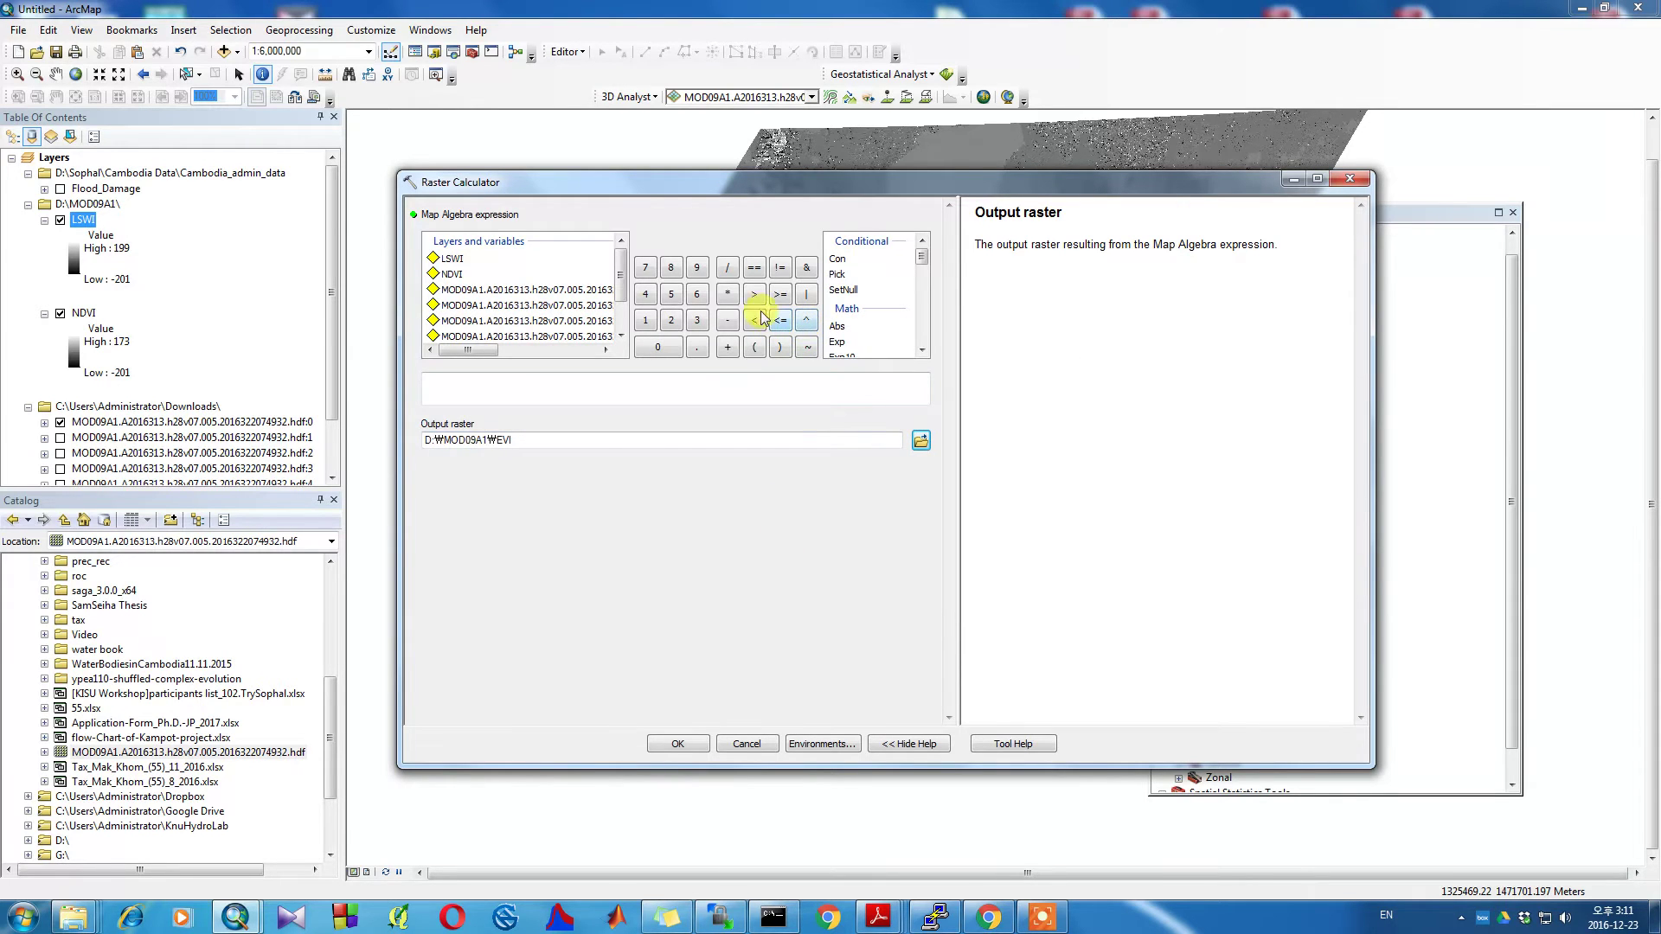
- Enter the EVI numerator Float(2.5*(hdf:1 - hdf:0))
{"action": "left_click", "coordinate": [837, 341]}
{"action": "scroll", "coordinate": [843, 348], "scroll_direction": "down", "scroll_amount": 1}
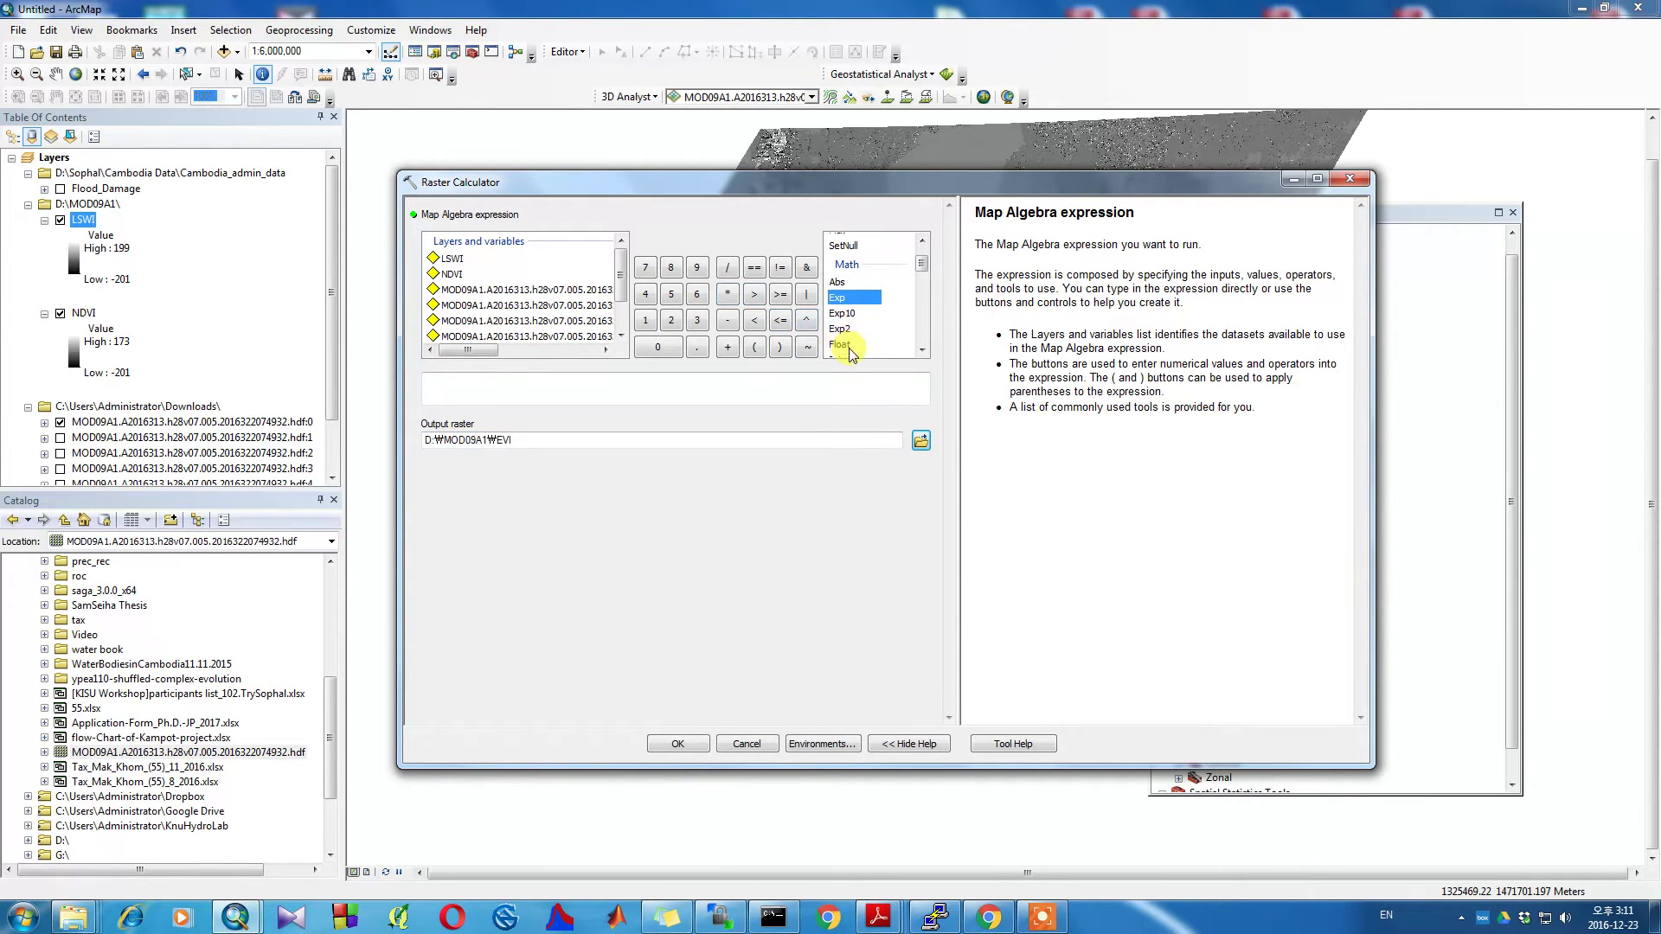
{"action": "left_click", "coordinate": [843, 344]}
{"action": "double_click", "coordinate": [844, 344]}
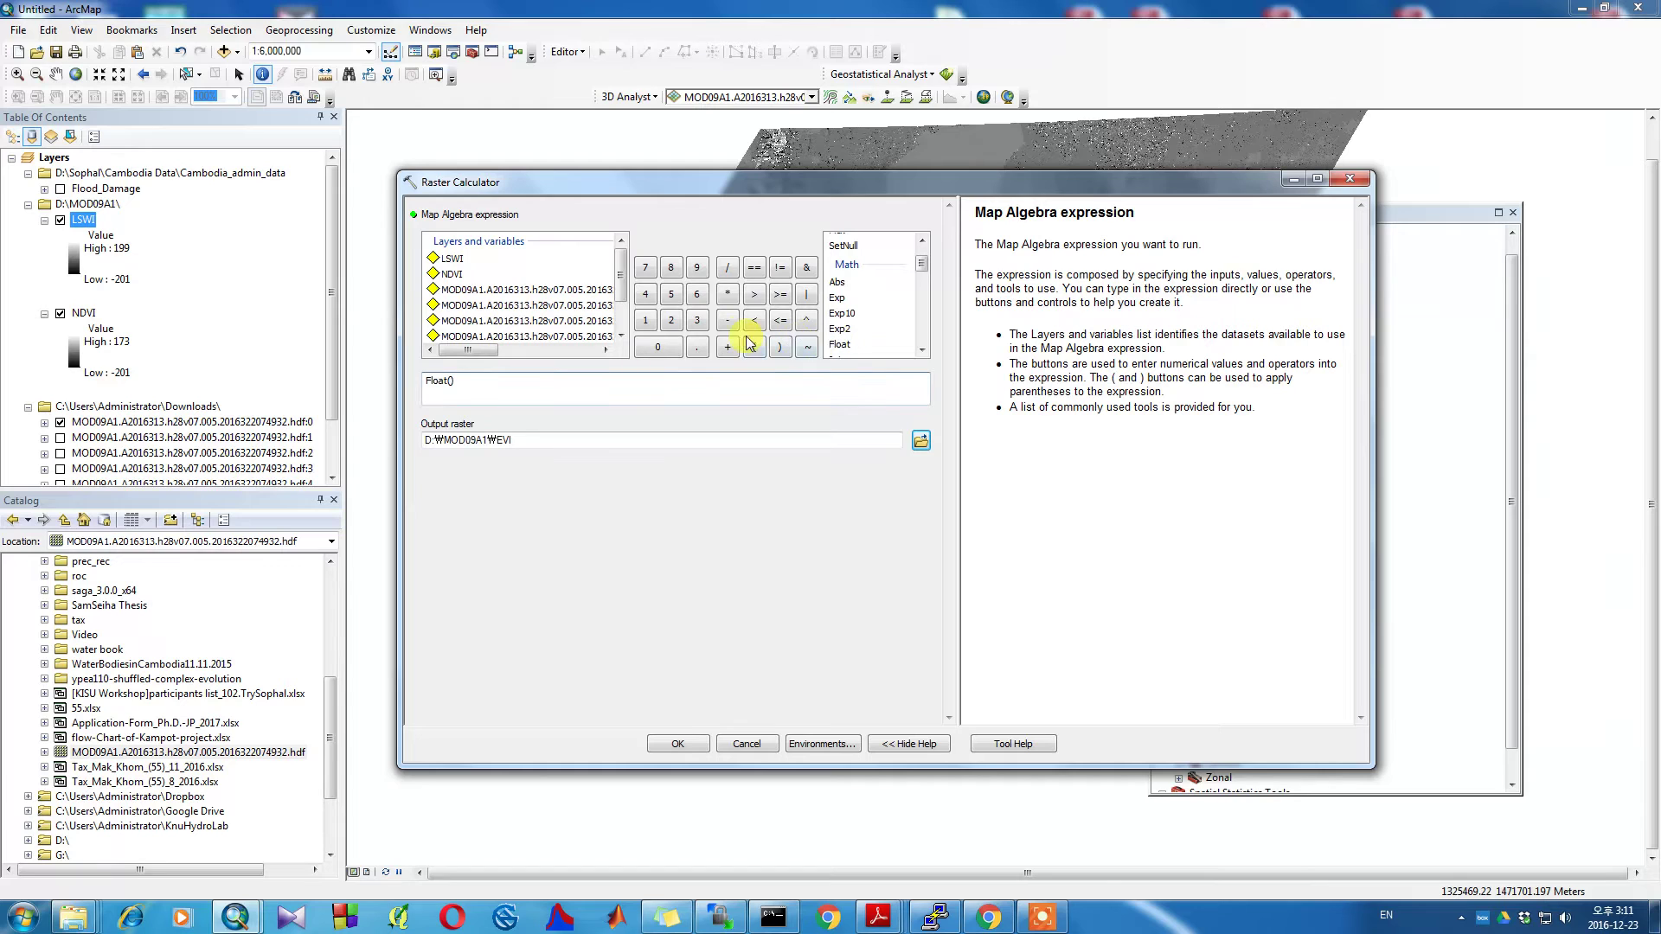
{"action": "left_click", "coordinate": [670, 320]}
{"action": "left_click", "coordinate": [696, 347]}
{"action": "left_click", "coordinate": [670, 294]}
{"action": "left_click", "coordinate": [584, 306]}
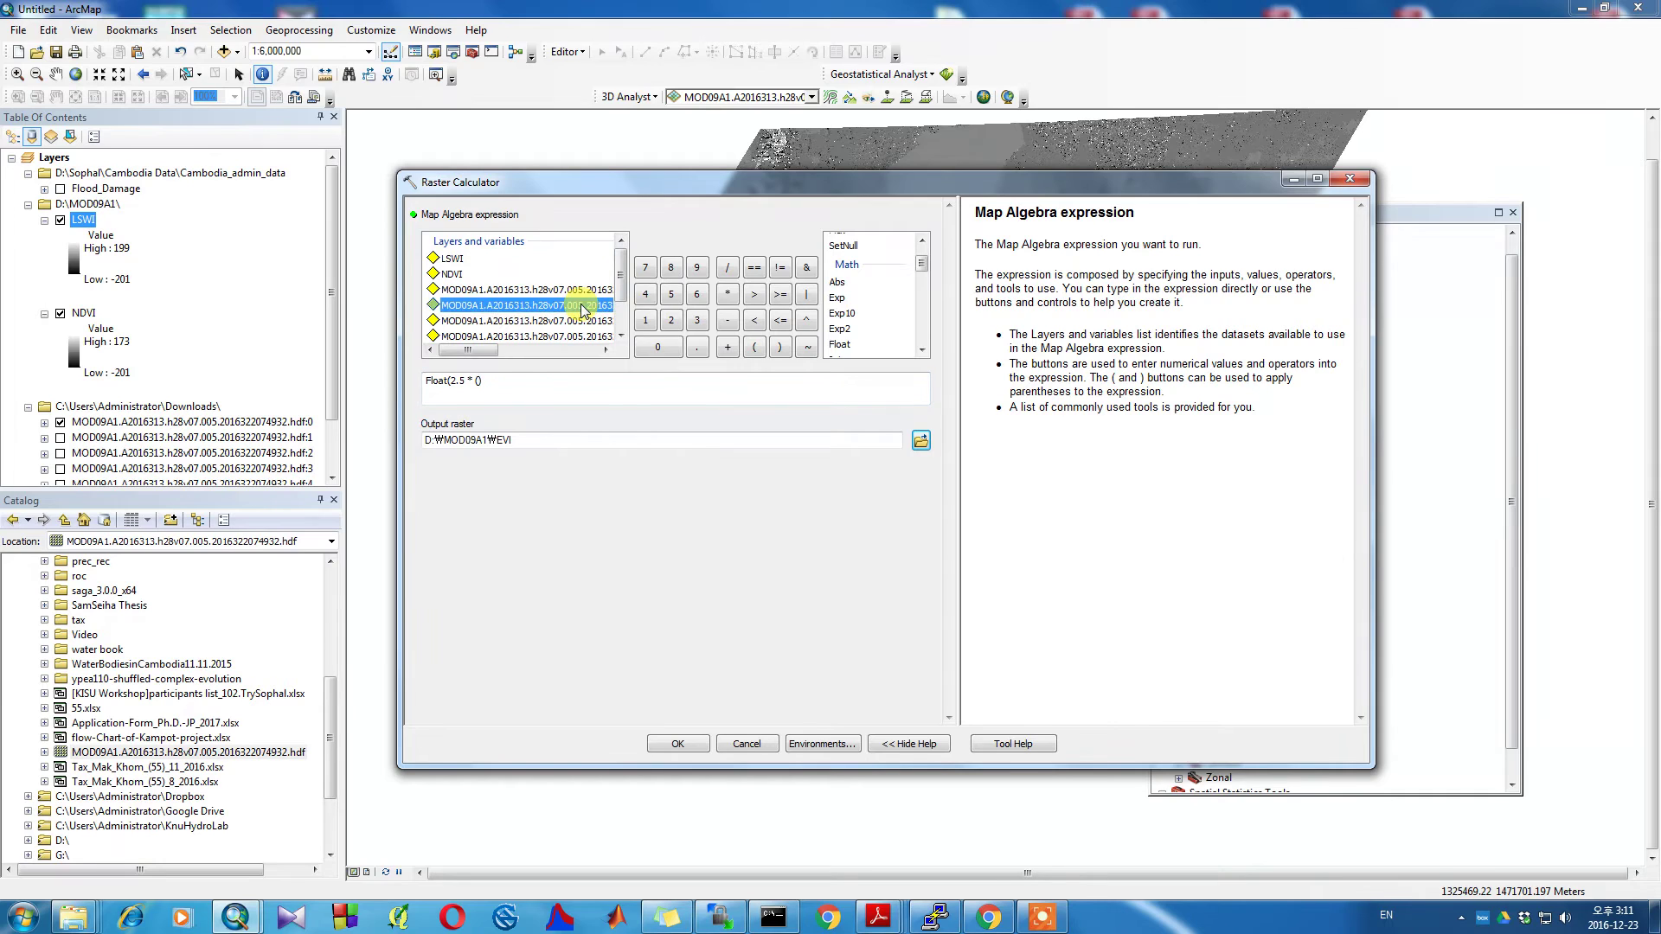
{"action": "double_click", "coordinate": [584, 306]}
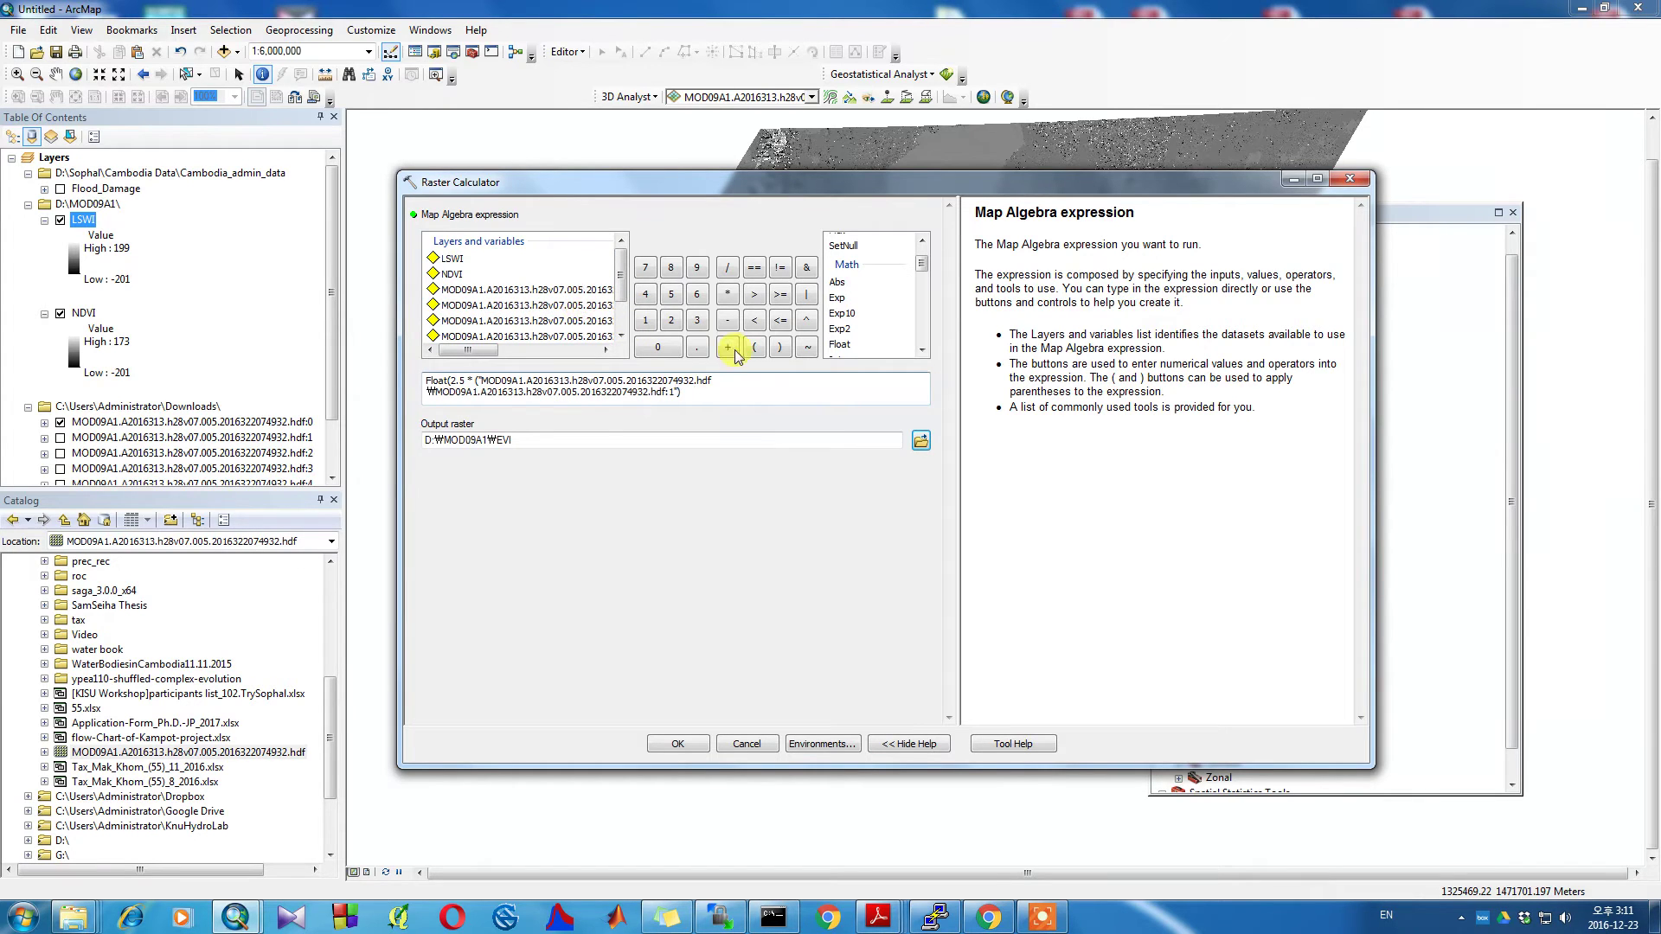
{"action": "left_click", "coordinate": [729, 321]}
{"action": "double_click", "coordinate": [602, 291]}
{"action": "type", "text": ")"}
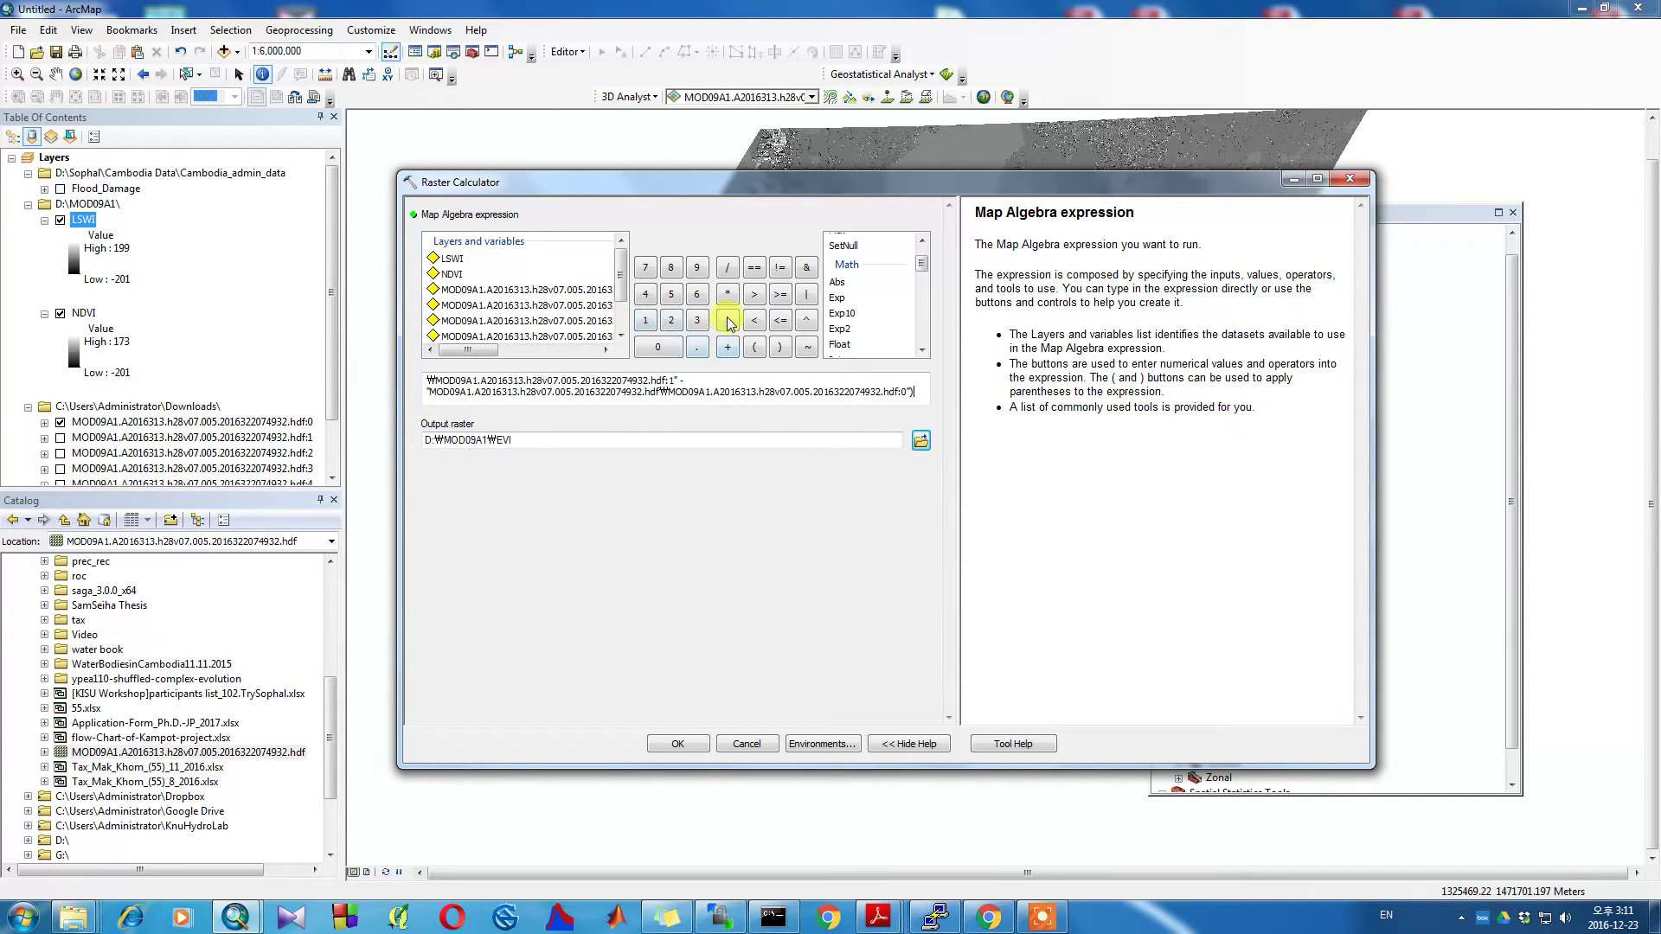
- Divide by a denominator Float(hdf:1 + 6*hdf:0 - 7.5*hdf:2 + 1)
{"action": "left_click", "coordinate": [730, 273]}
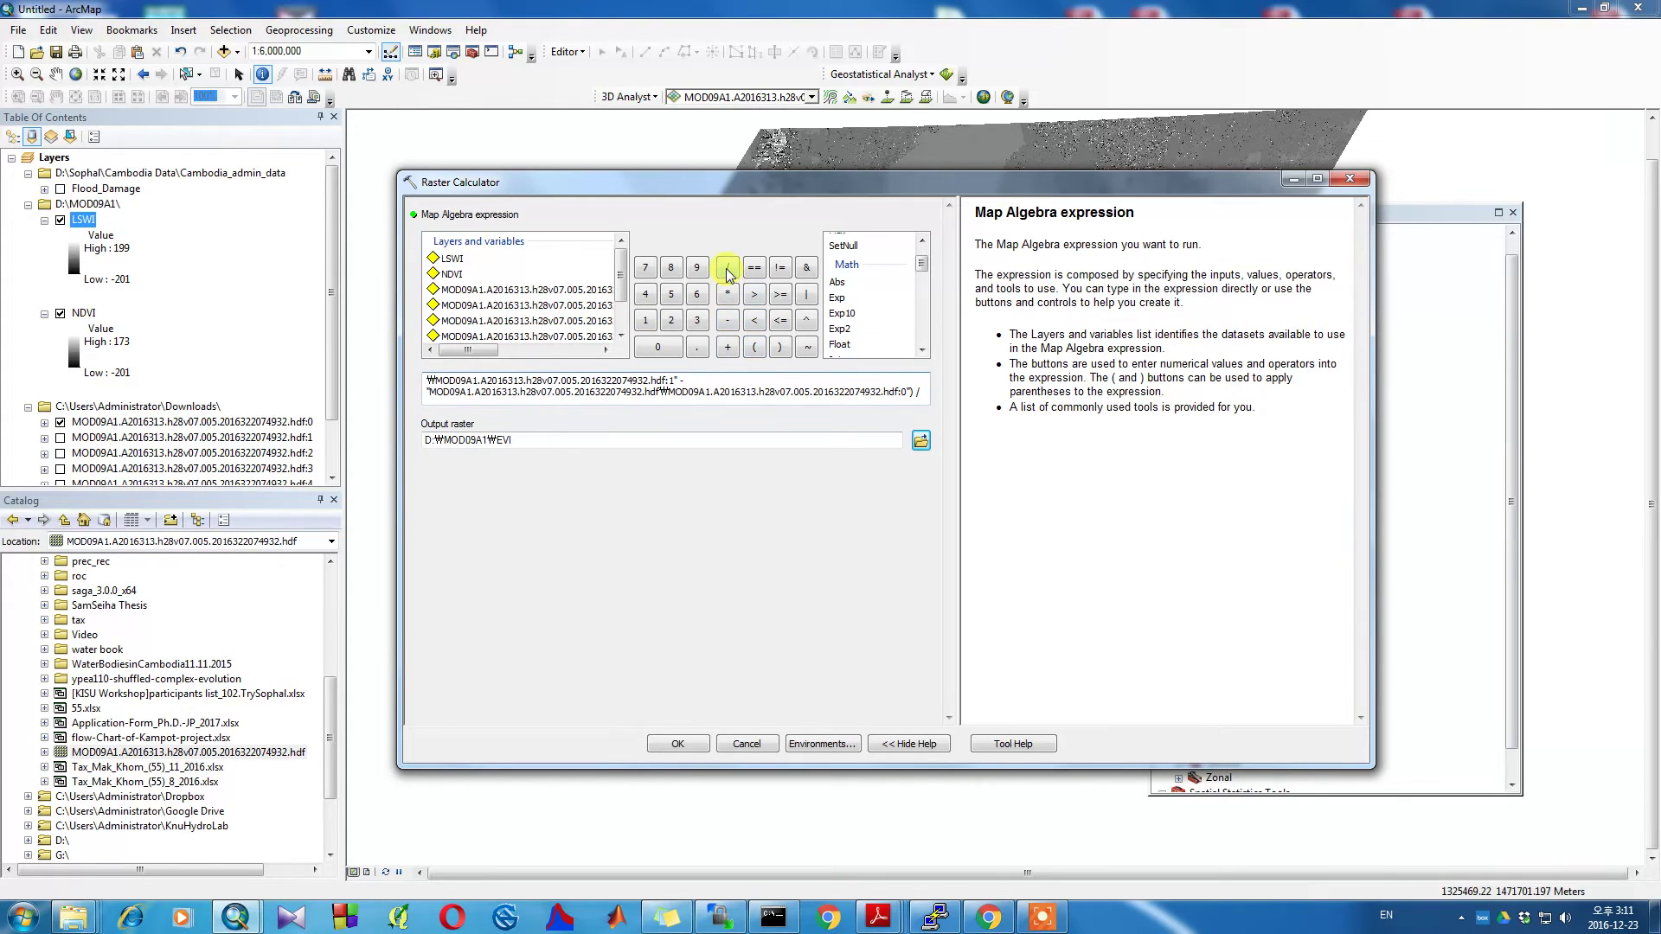
{"action": "left_click", "coordinate": [839, 345]}
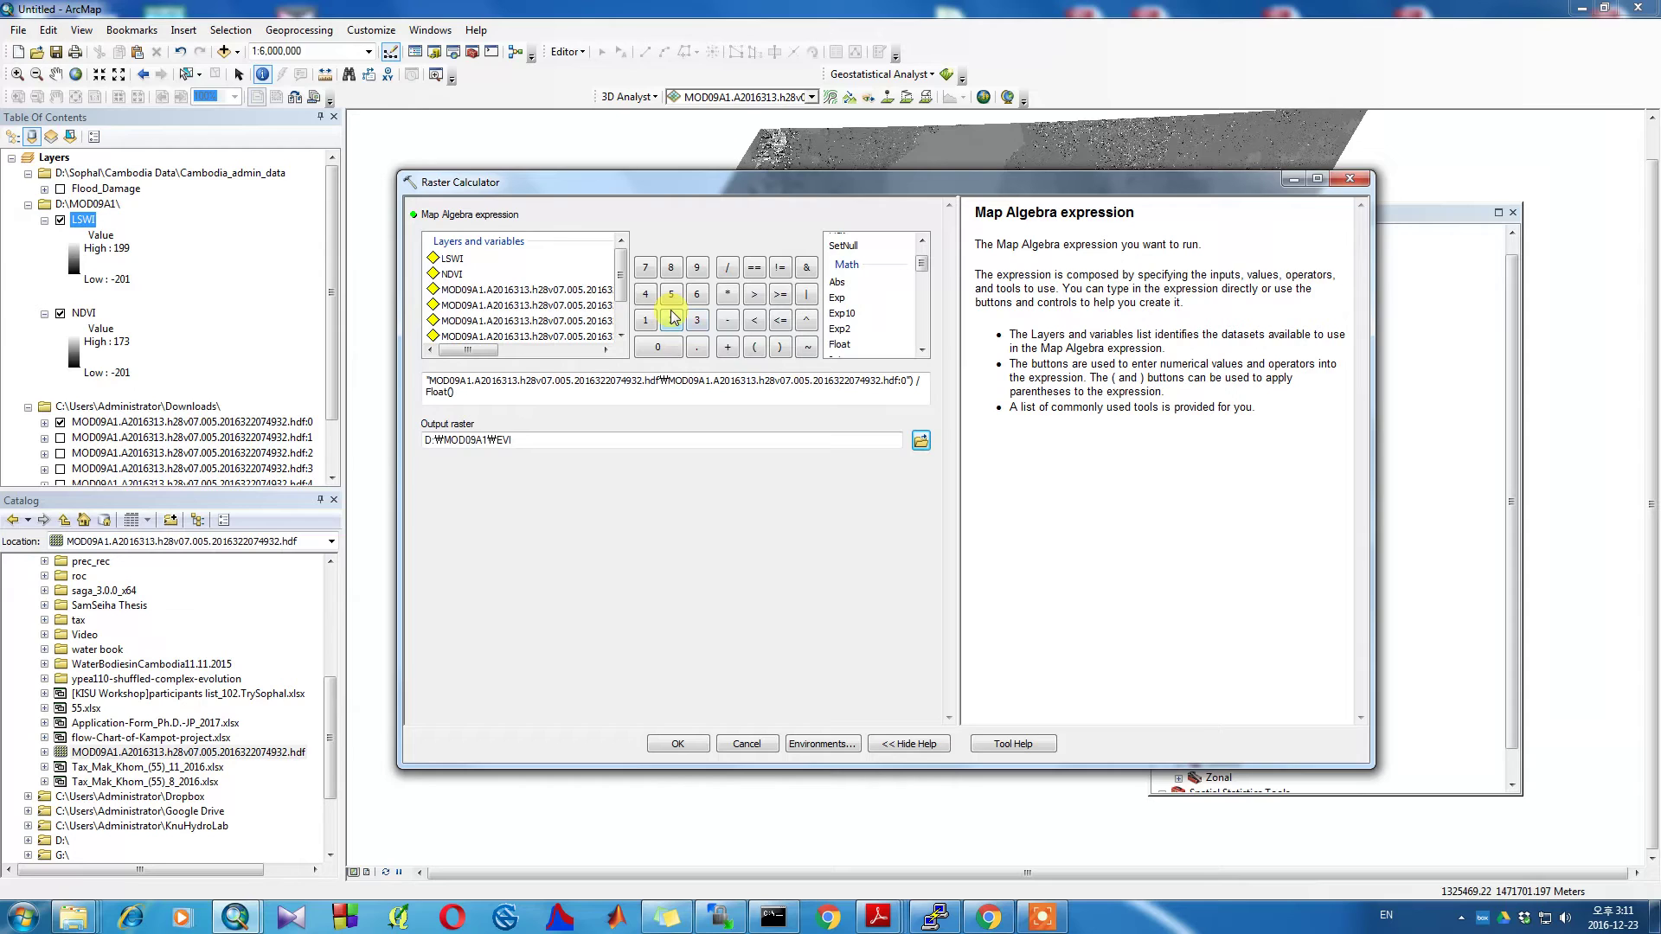
{"action": "double_click", "coordinate": [593, 306]}
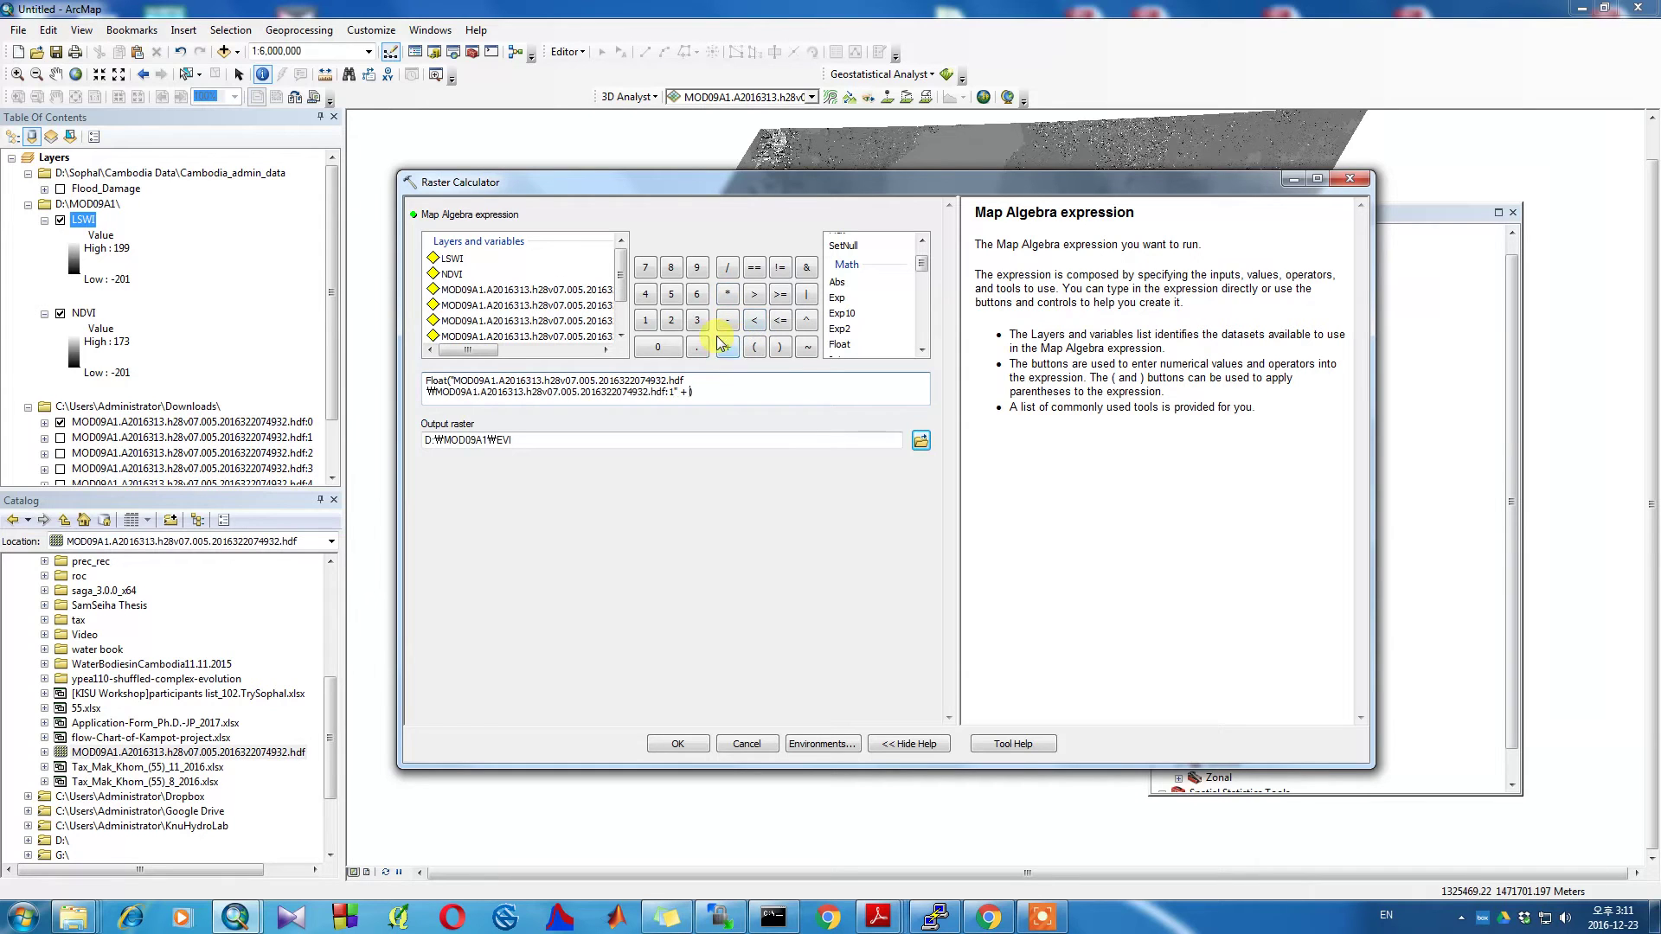
{"action": "left_click", "coordinate": [697, 295]}
{"action": "double_click", "coordinate": [592, 293]}
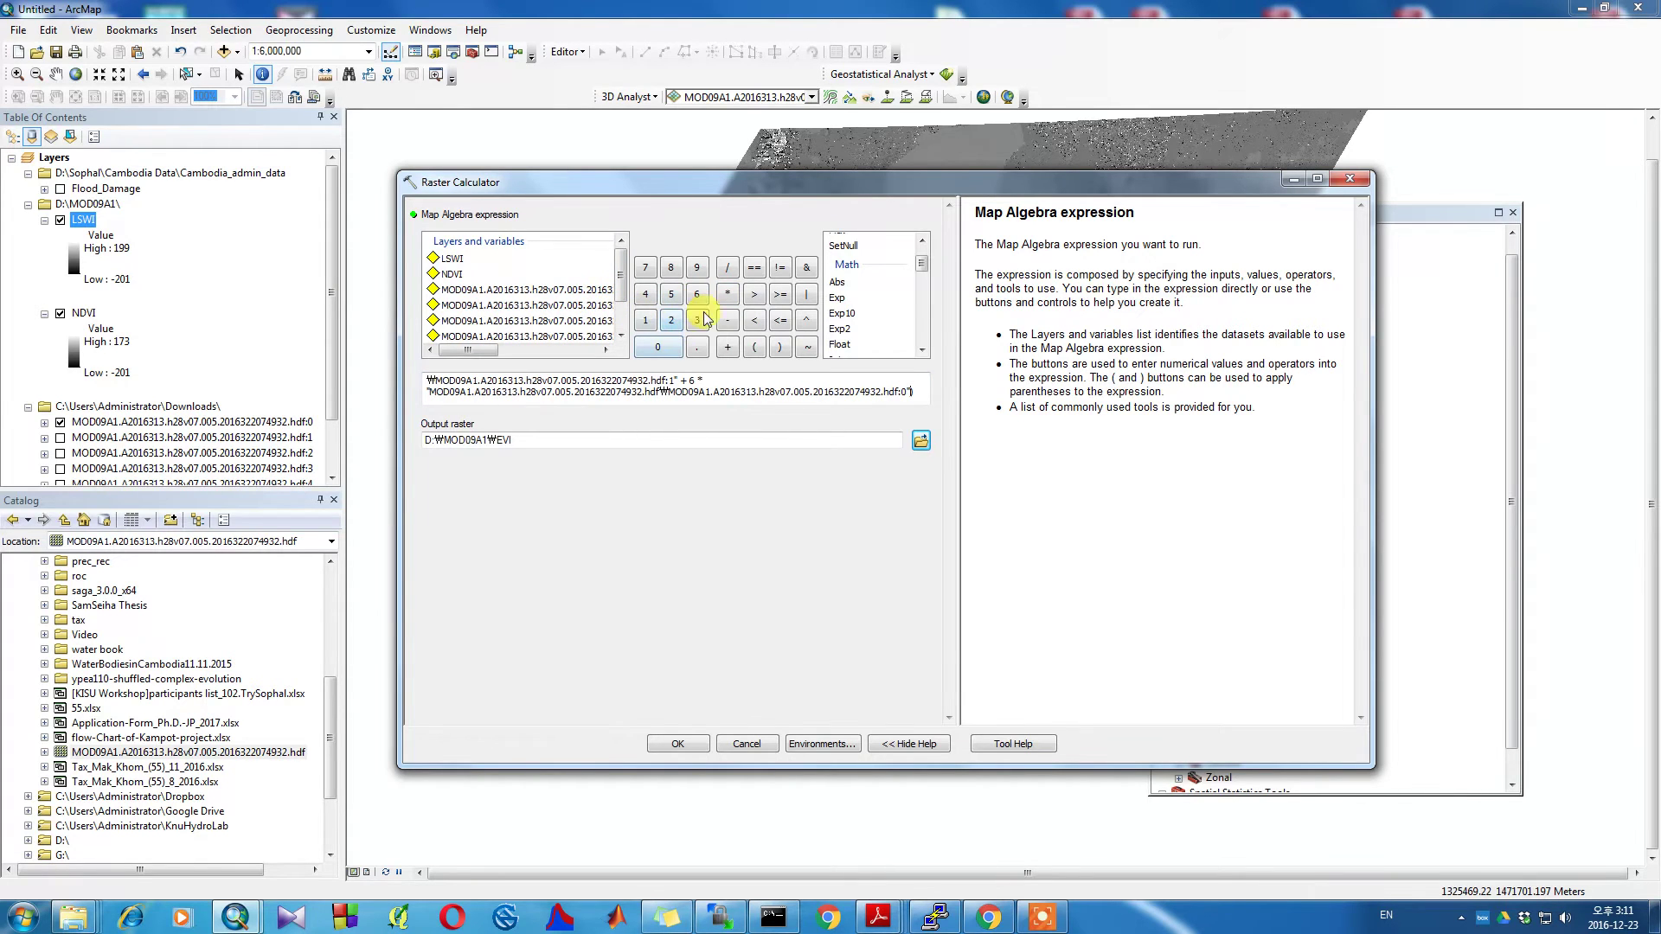
{"action": "left_click", "coordinate": [730, 326]}
{"action": "left_click", "coordinate": [645, 267]}
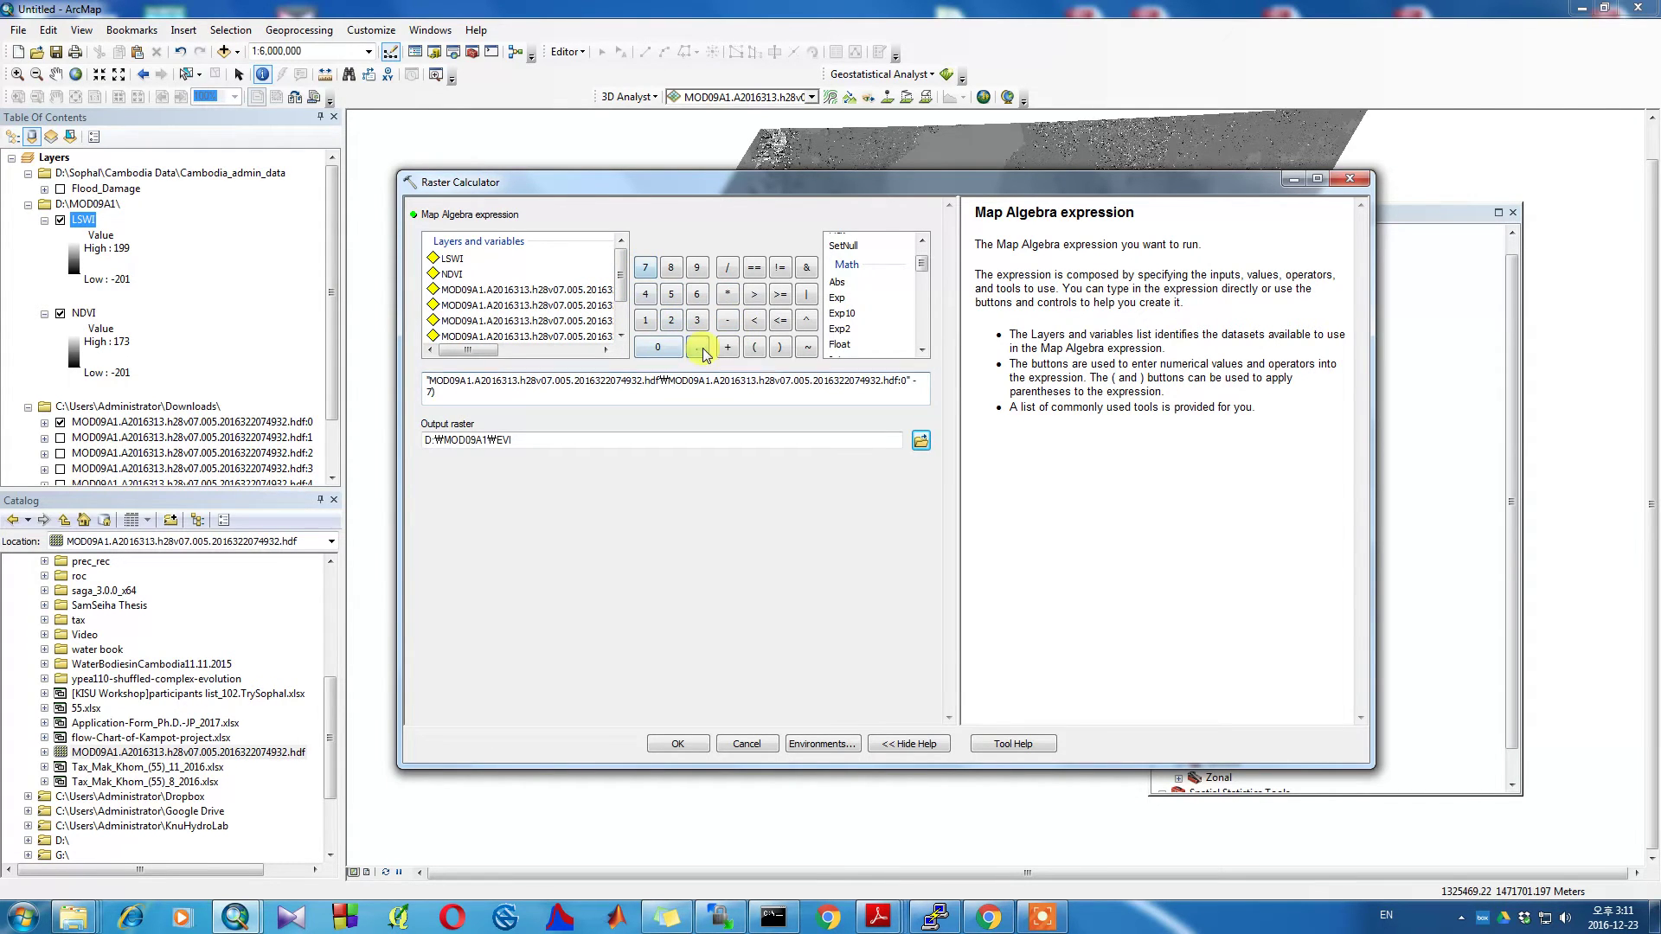
{"action": "left_click", "coordinate": [698, 347]}
{"action": "left_click", "coordinate": [671, 294]}
{"action": "left_click", "coordinate": [725, 296]}
{"action": "double_click", "coordinate": [597, 322]}
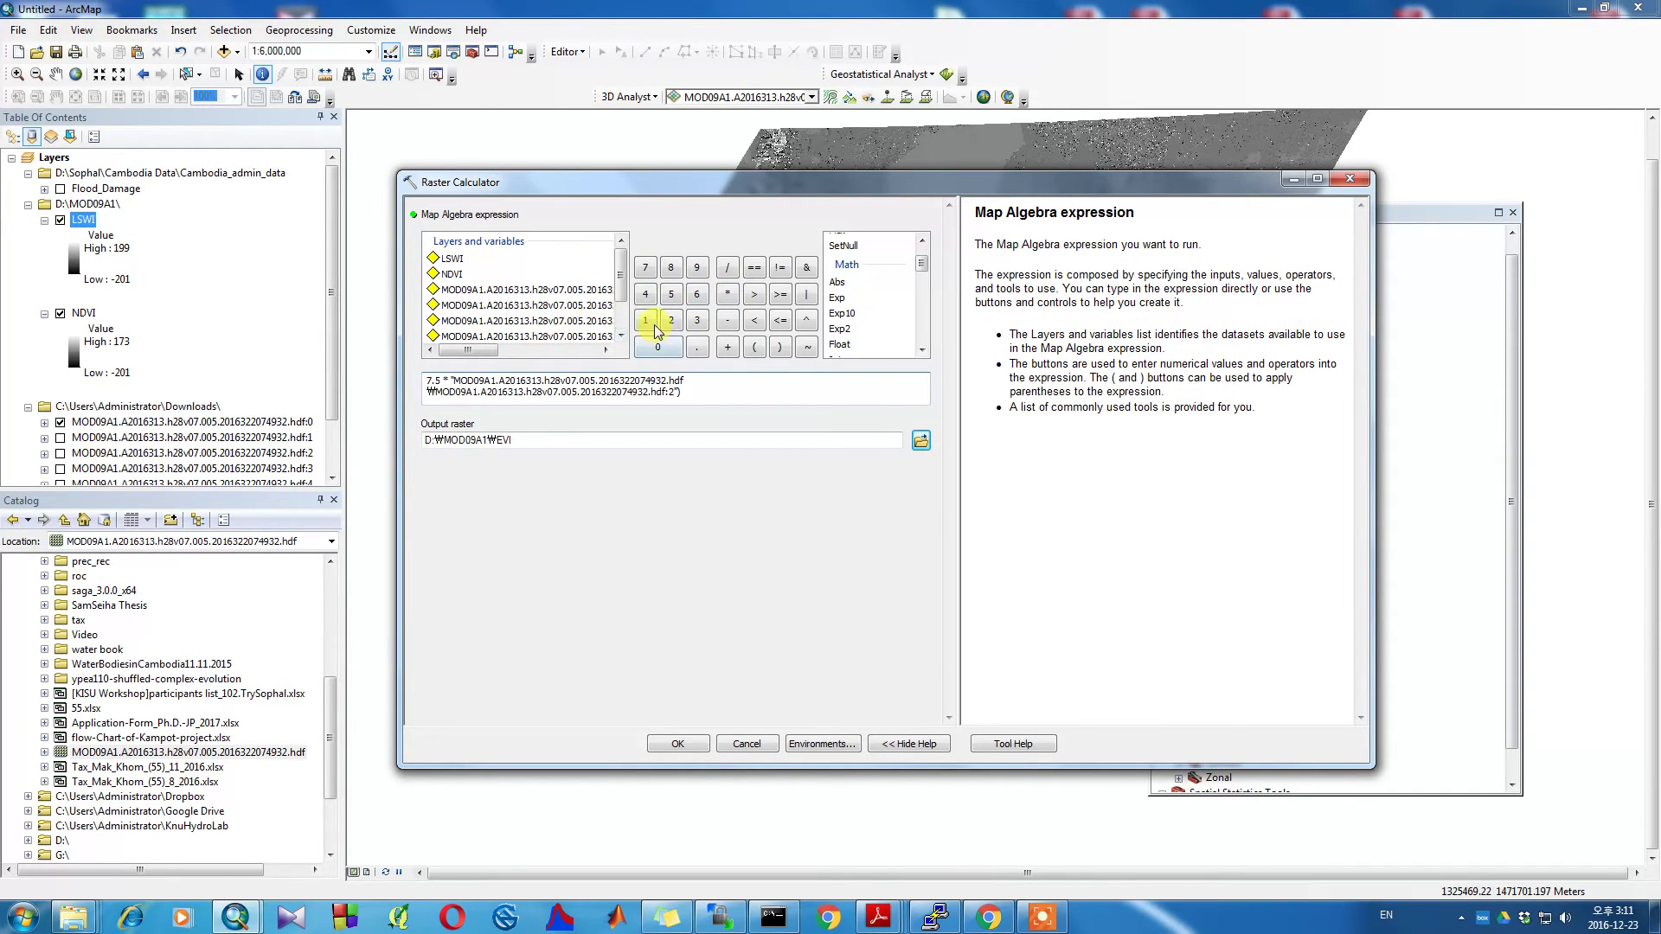
{"action": "left_click", "coordinate": [727, 349]}
- Run the EVI expression, dismiss the EOF syntax error, correct the expression and rerun it
{"action": "type", "text": ")"}
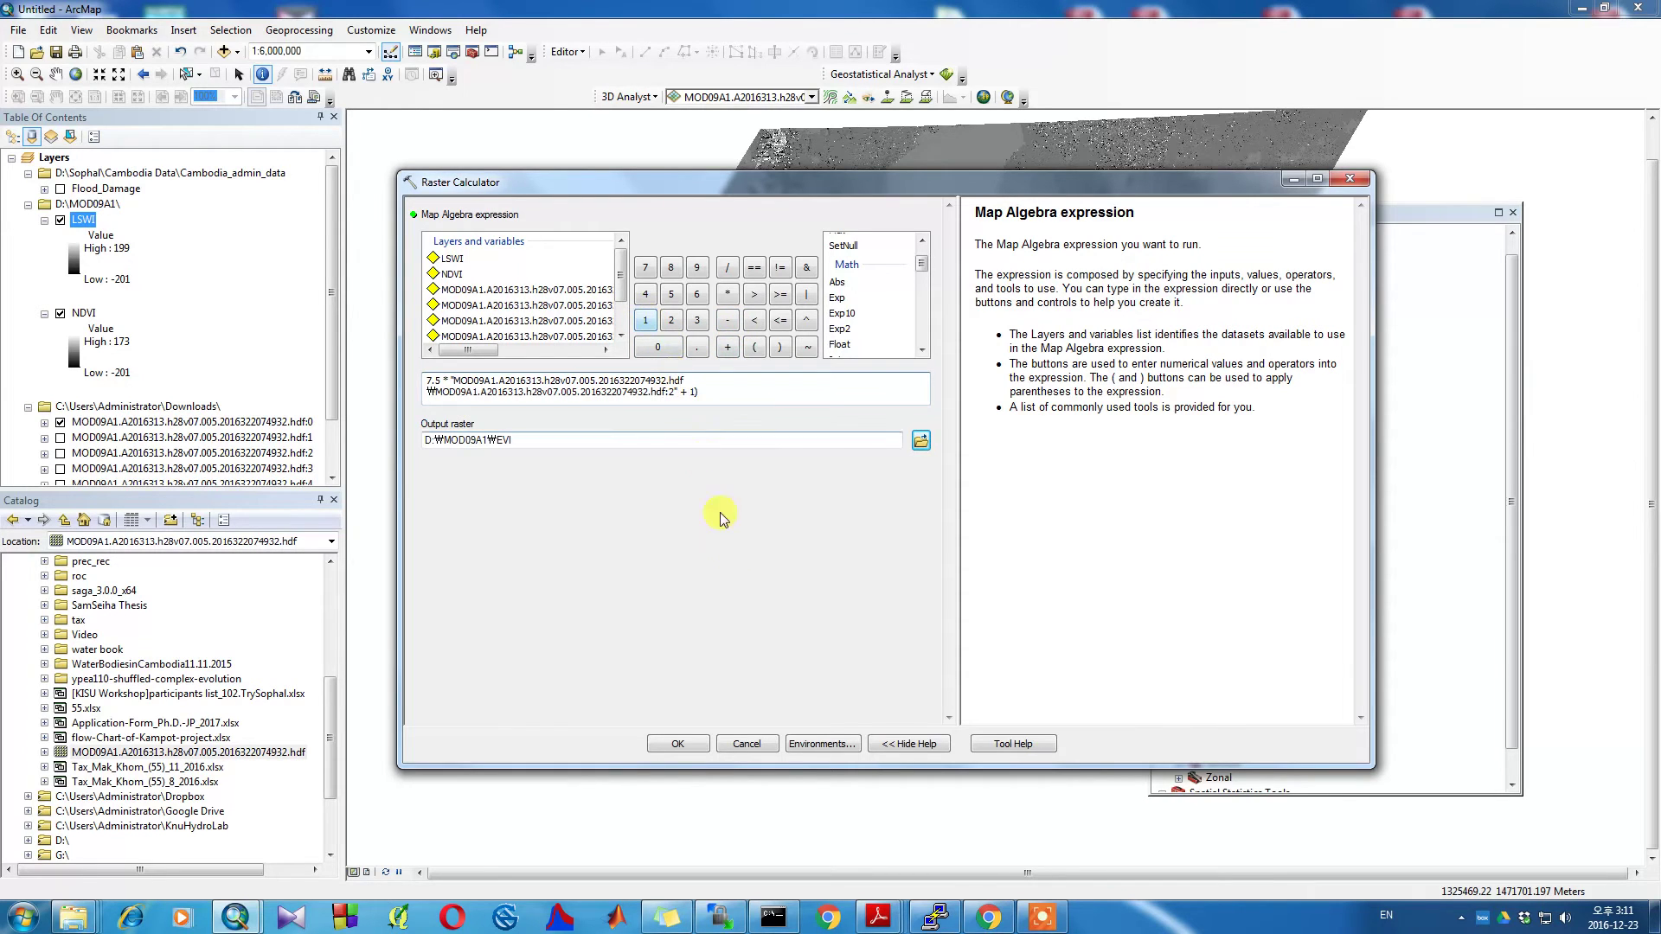
{"action": "left_click", "coordinate": [704, 739]}
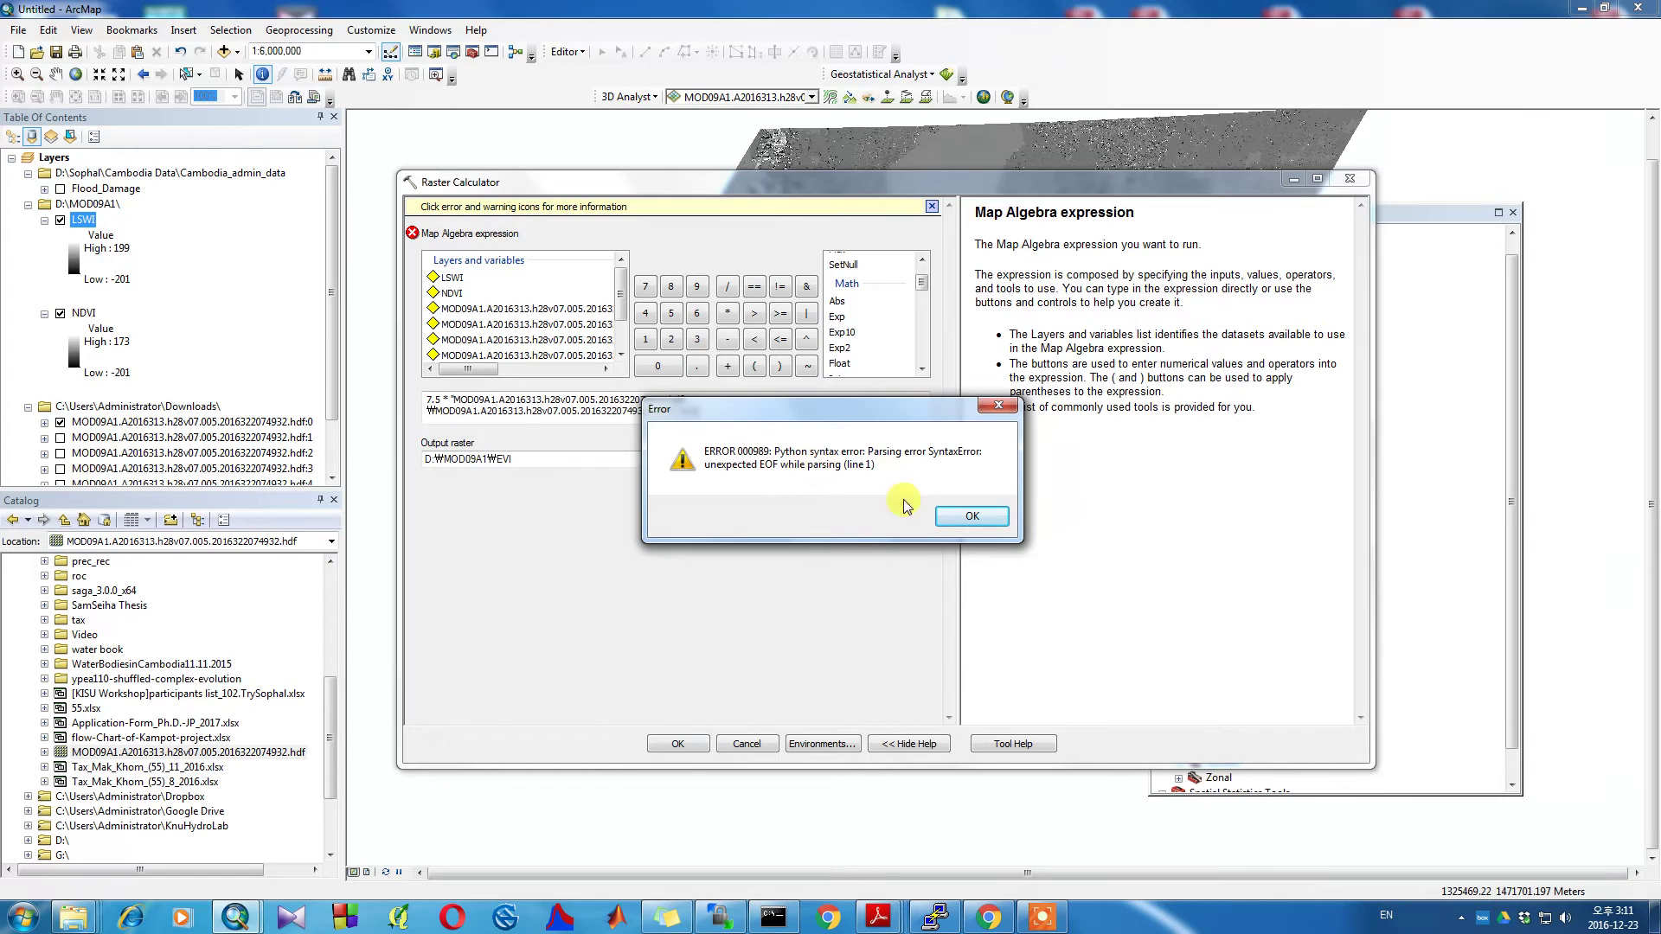
{"action": "left_click", "coordinate": [962, 514]}
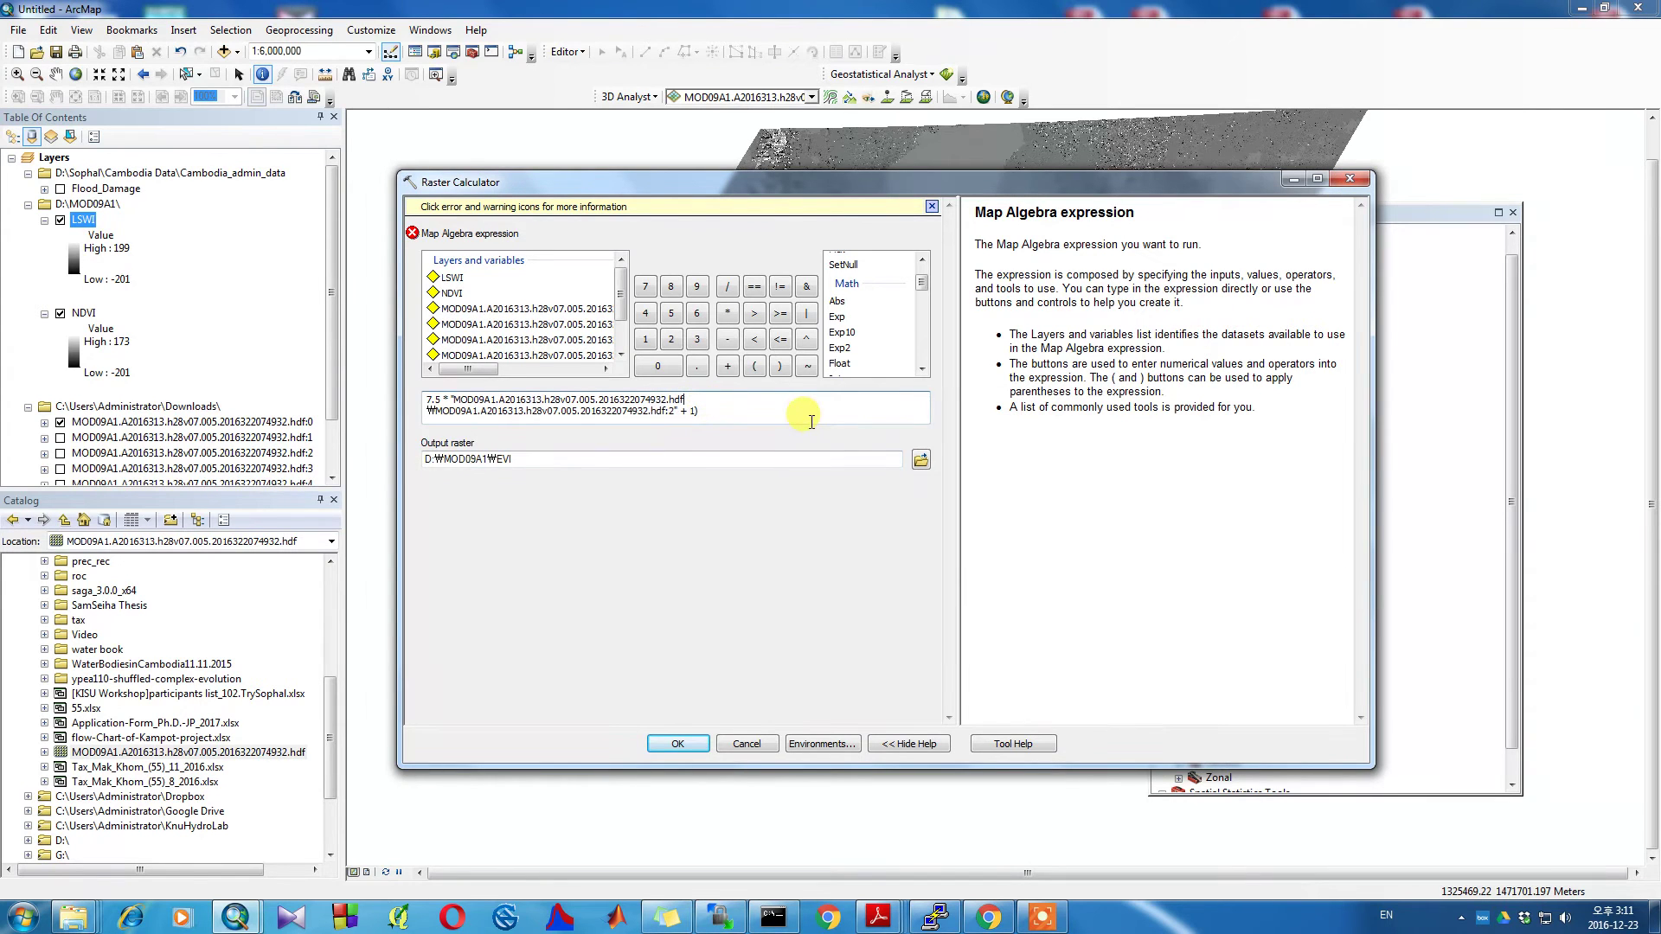
{"action": "key", "text": "Up"}
{"action": "key", "text": "Up"}
{"action": "key", "text": "Up"}
{"action": "key", "text": "Up"}
{"action": "key", "text": "Down"}
{"action": "key", "text": "Down"}
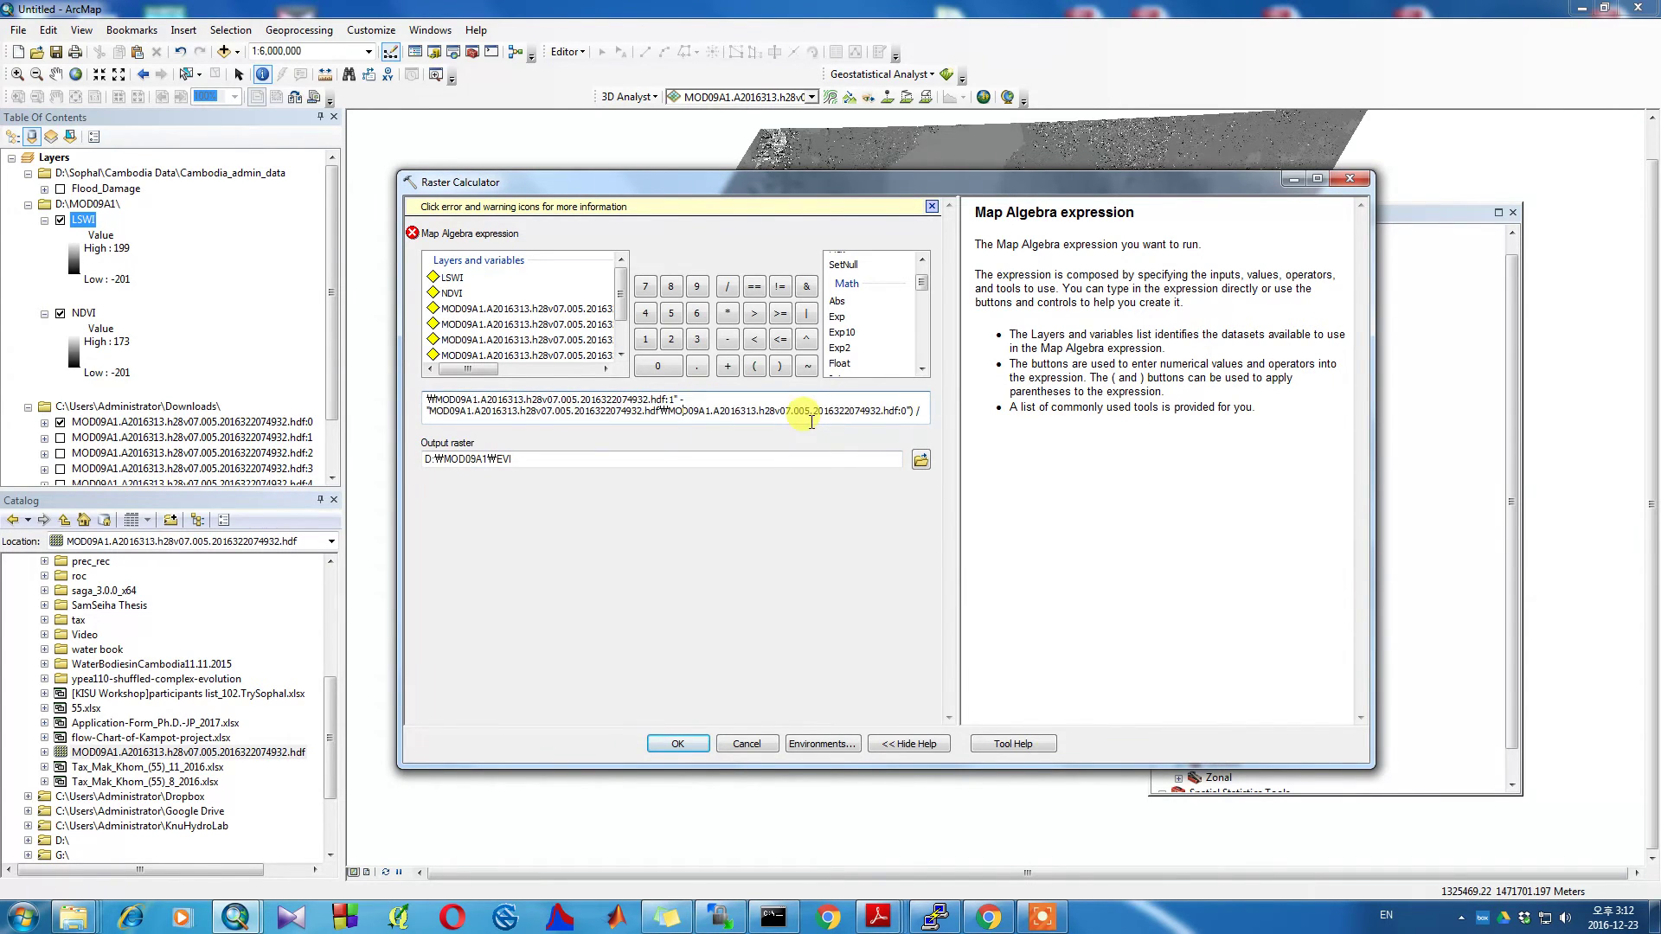
{"action": "left_click", "coordinate": [917, 411]}
{"action": "left_click", "coordinate": [679, 745]}
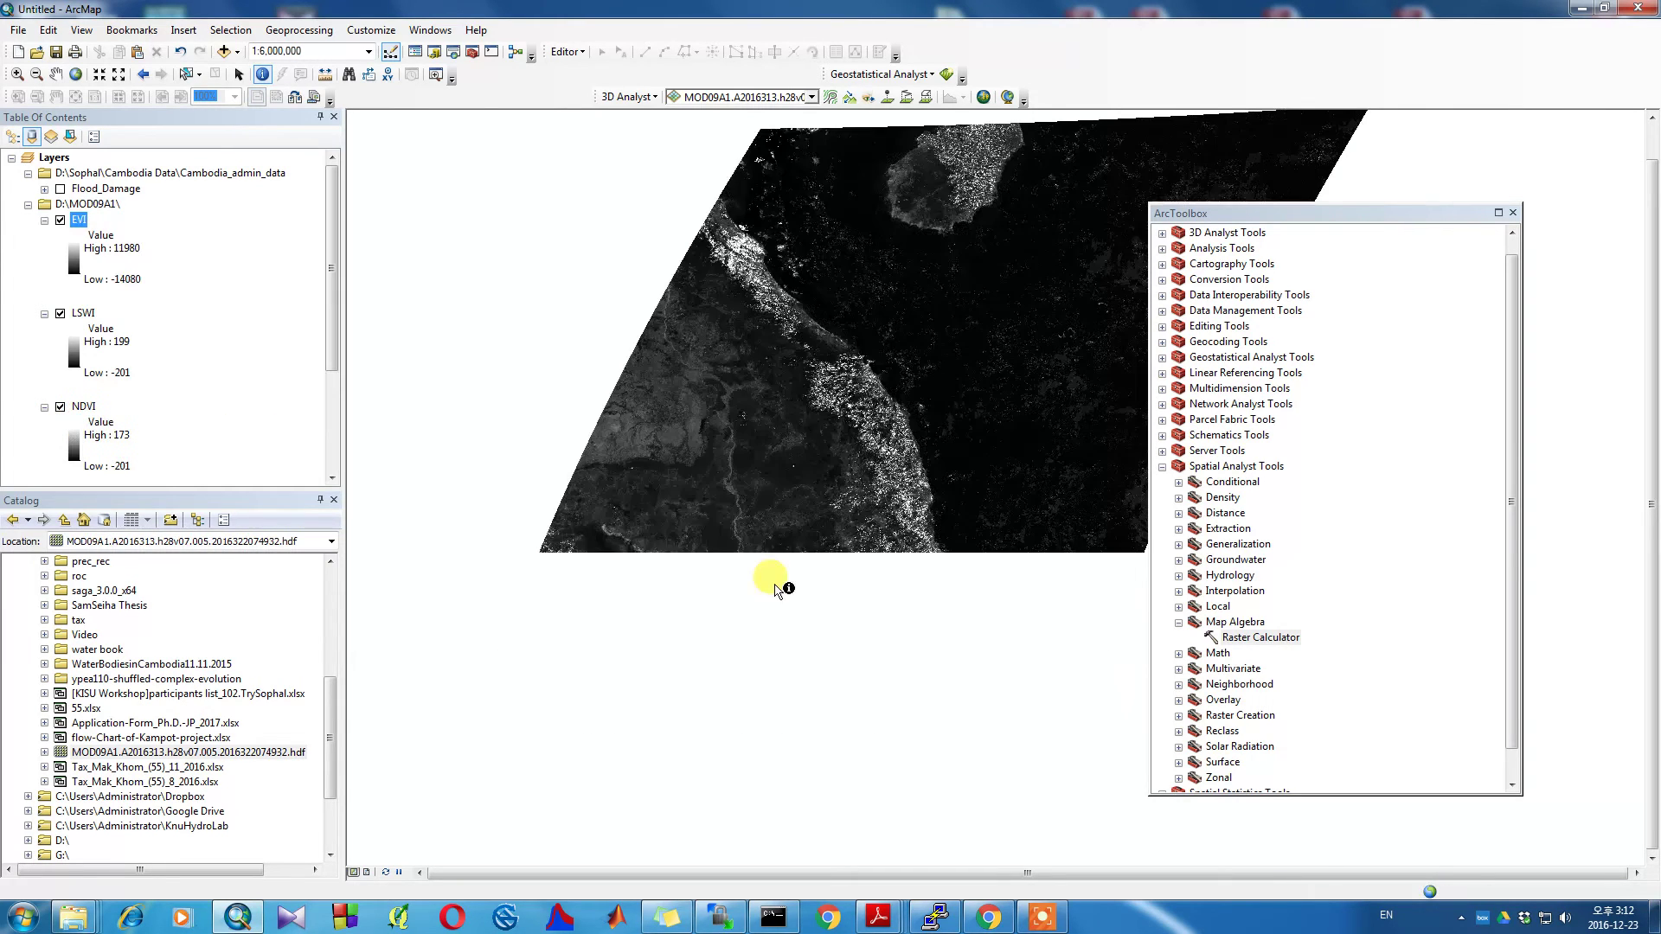
- Open Raster Calculator and set the output raster to D:\MOD09A1\NDSI
{"action": "double_click", "coordinate": [1246, 638]}
{"action": "left_click", "coordinate": [856, 342]}
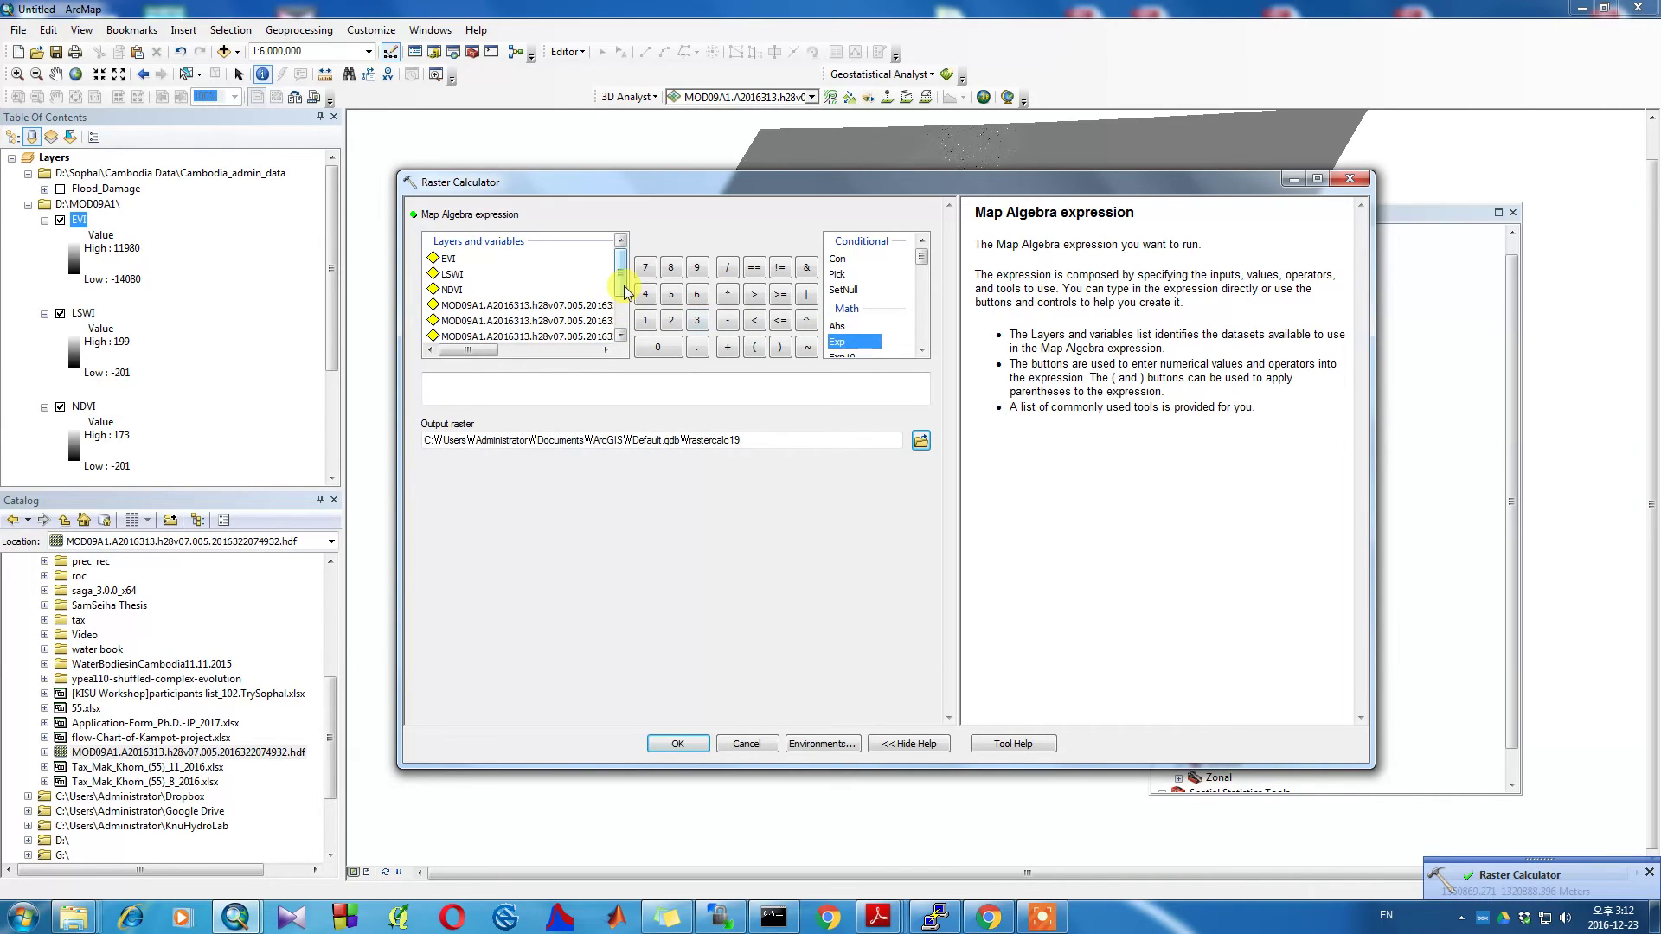
{"action": "left_click", "coordinate": [921, 441]}
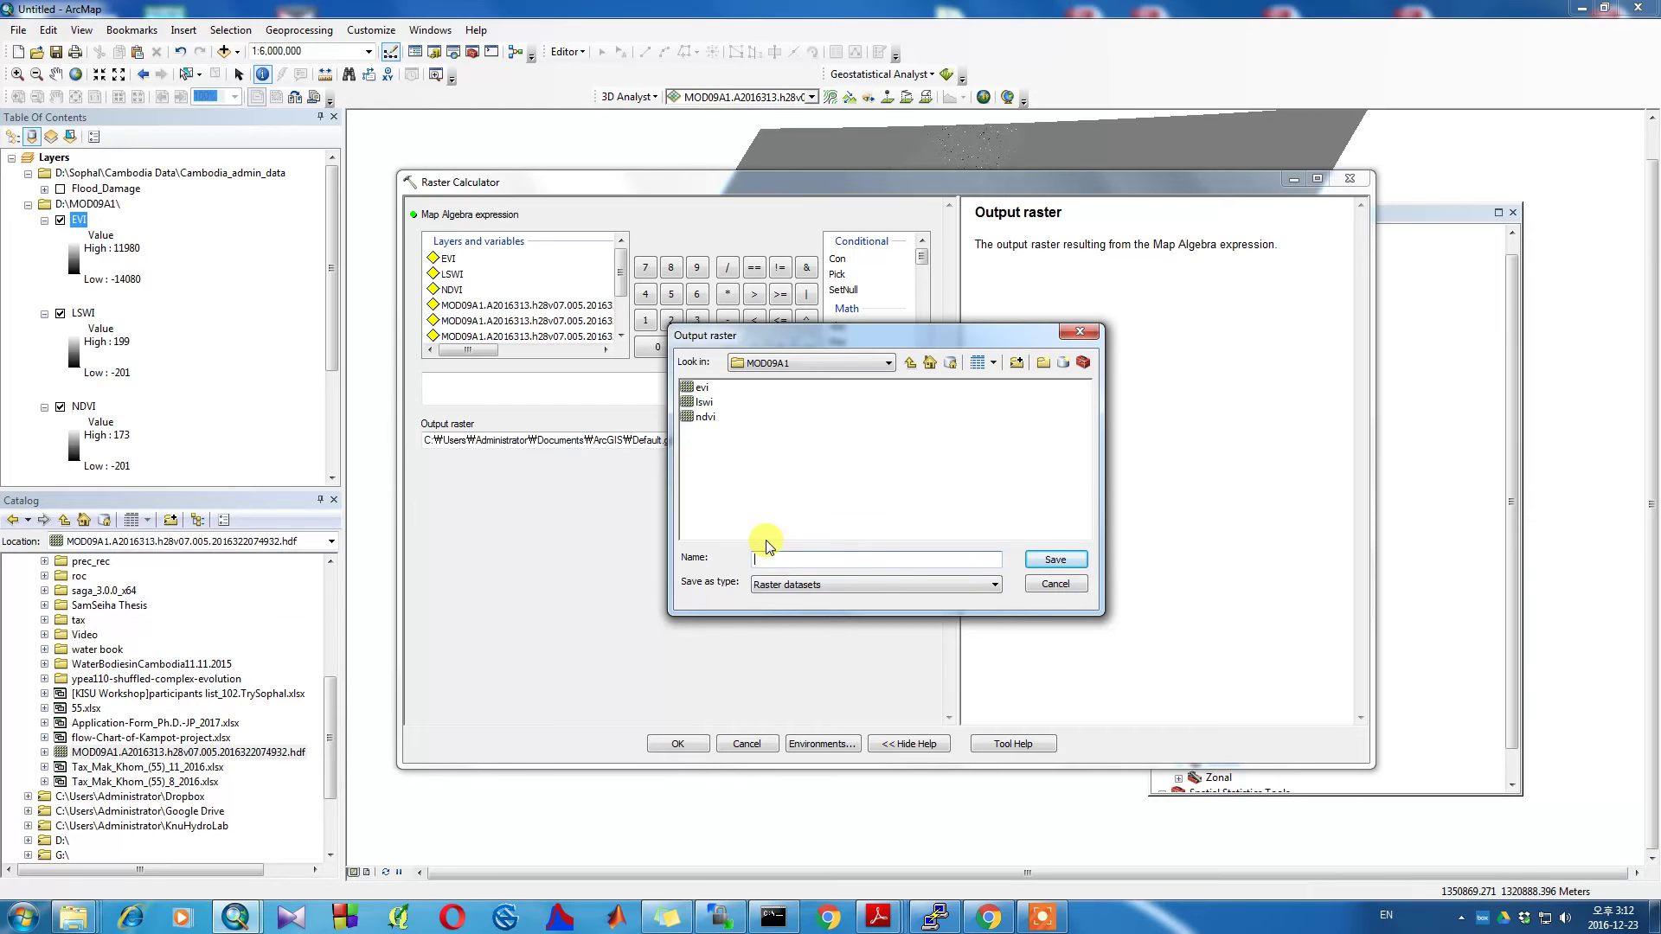
{"action": "type", "text": "NDSI"}
{"action": "key", "text": "Return"}
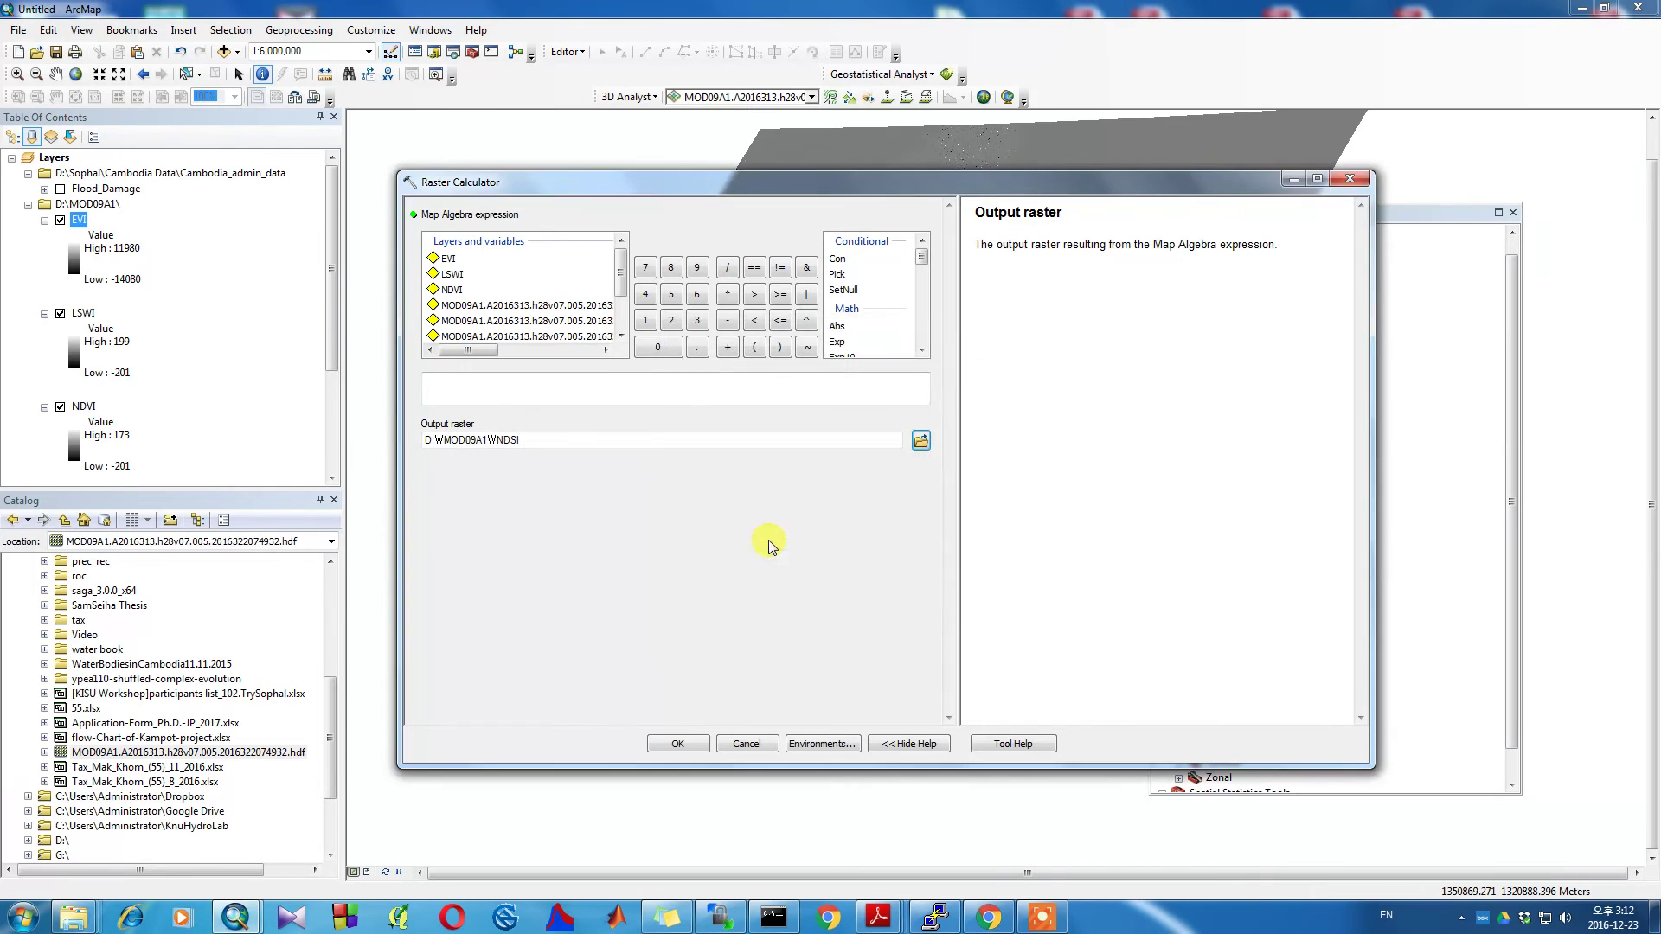
- Enter the NDSI numerator Float(hdf:3 - hdf:1)
{"action": "left_click", "coordinate": [540, 389]}
{"action": "left_click", "coordinate": [843, 354]}
{"action": "scroll", "coordinate": [846, 343], "scroll_direction": "down", "scroll_amount": 2}
{"action": "scroll", "coordinate": [845, 328], "scroll_direction": "up", "scroll_amount": 3}
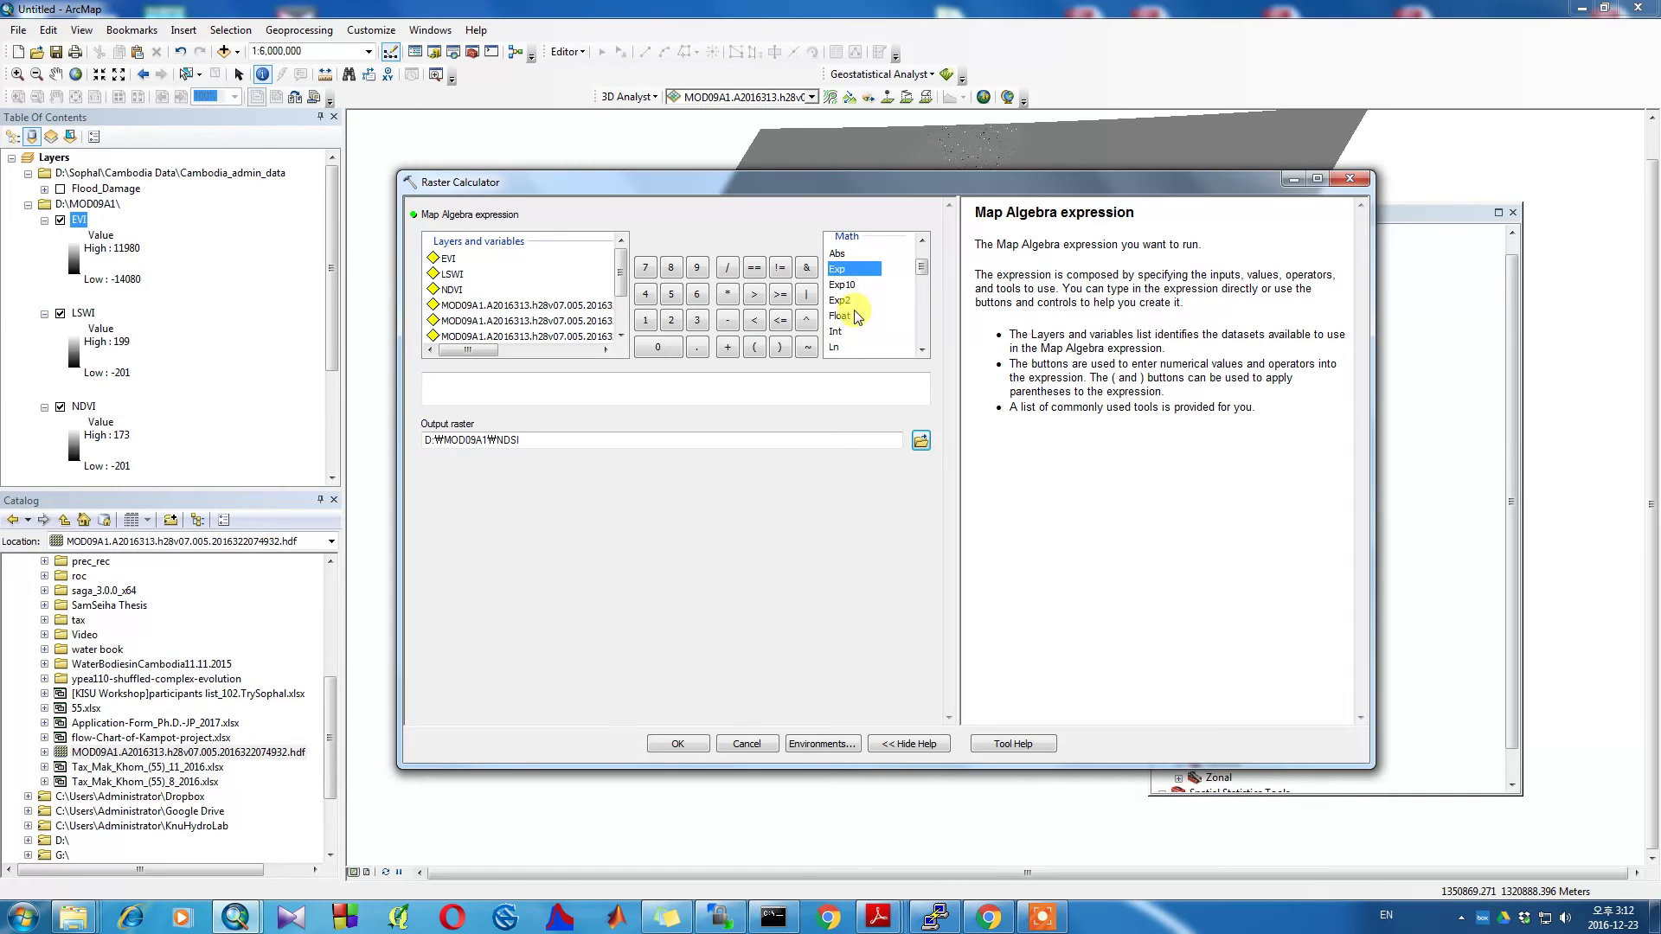
{"action": "double_click", "coordinate": [839, 316]}
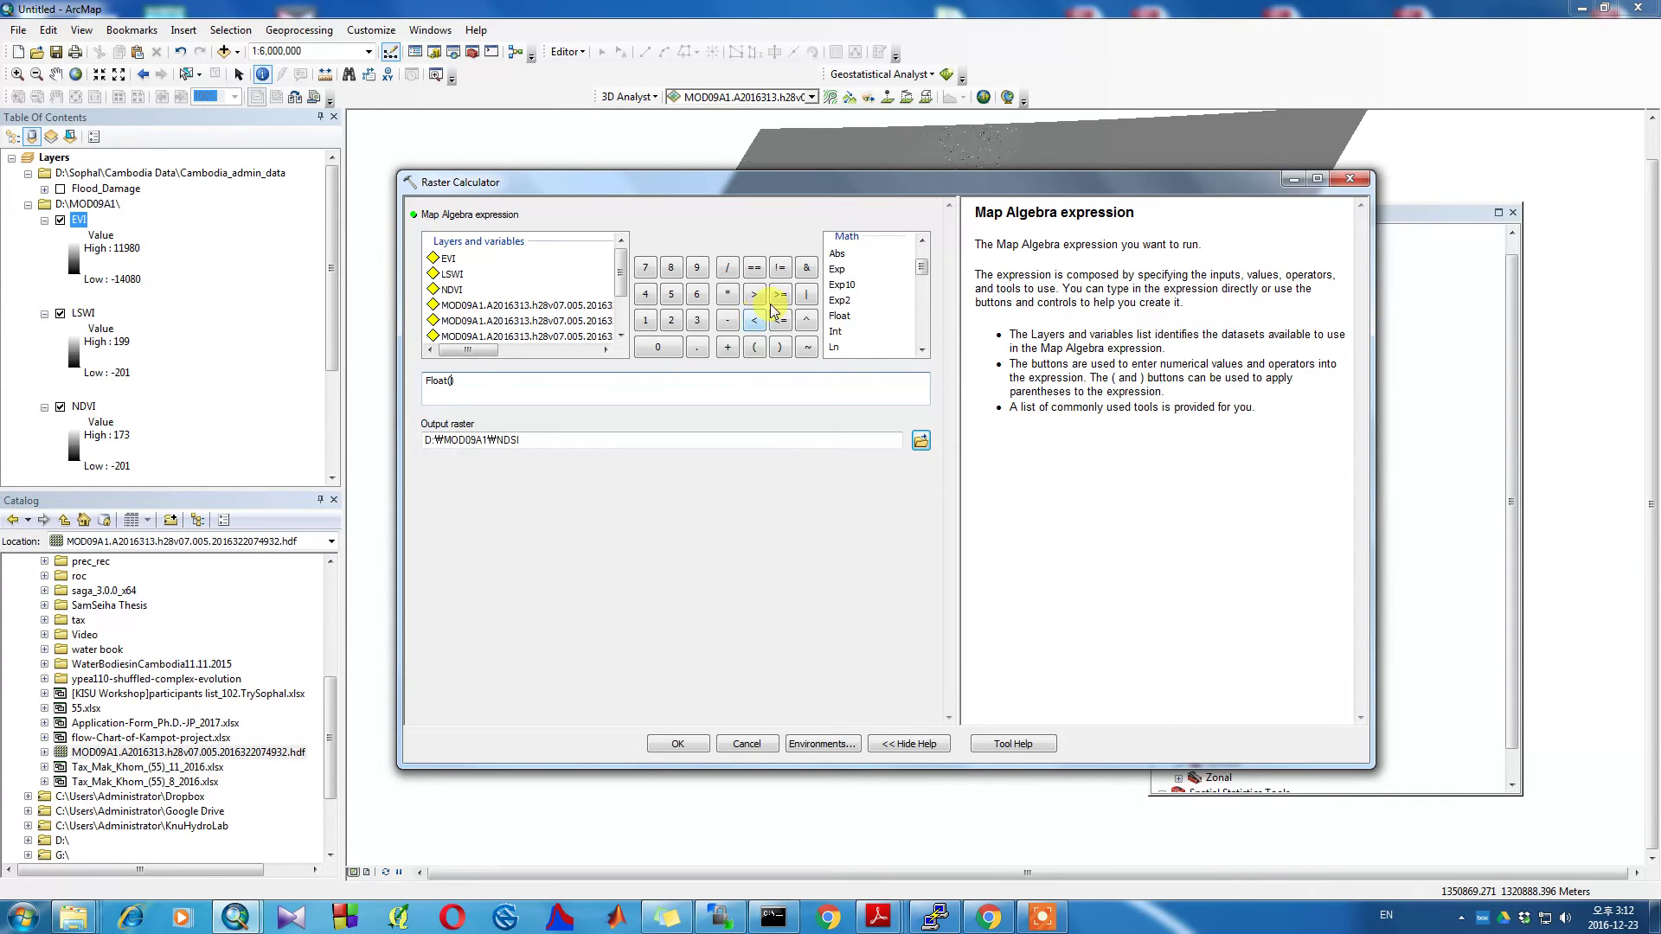
{"action": "left_click", "coordinate": [548, 339]}
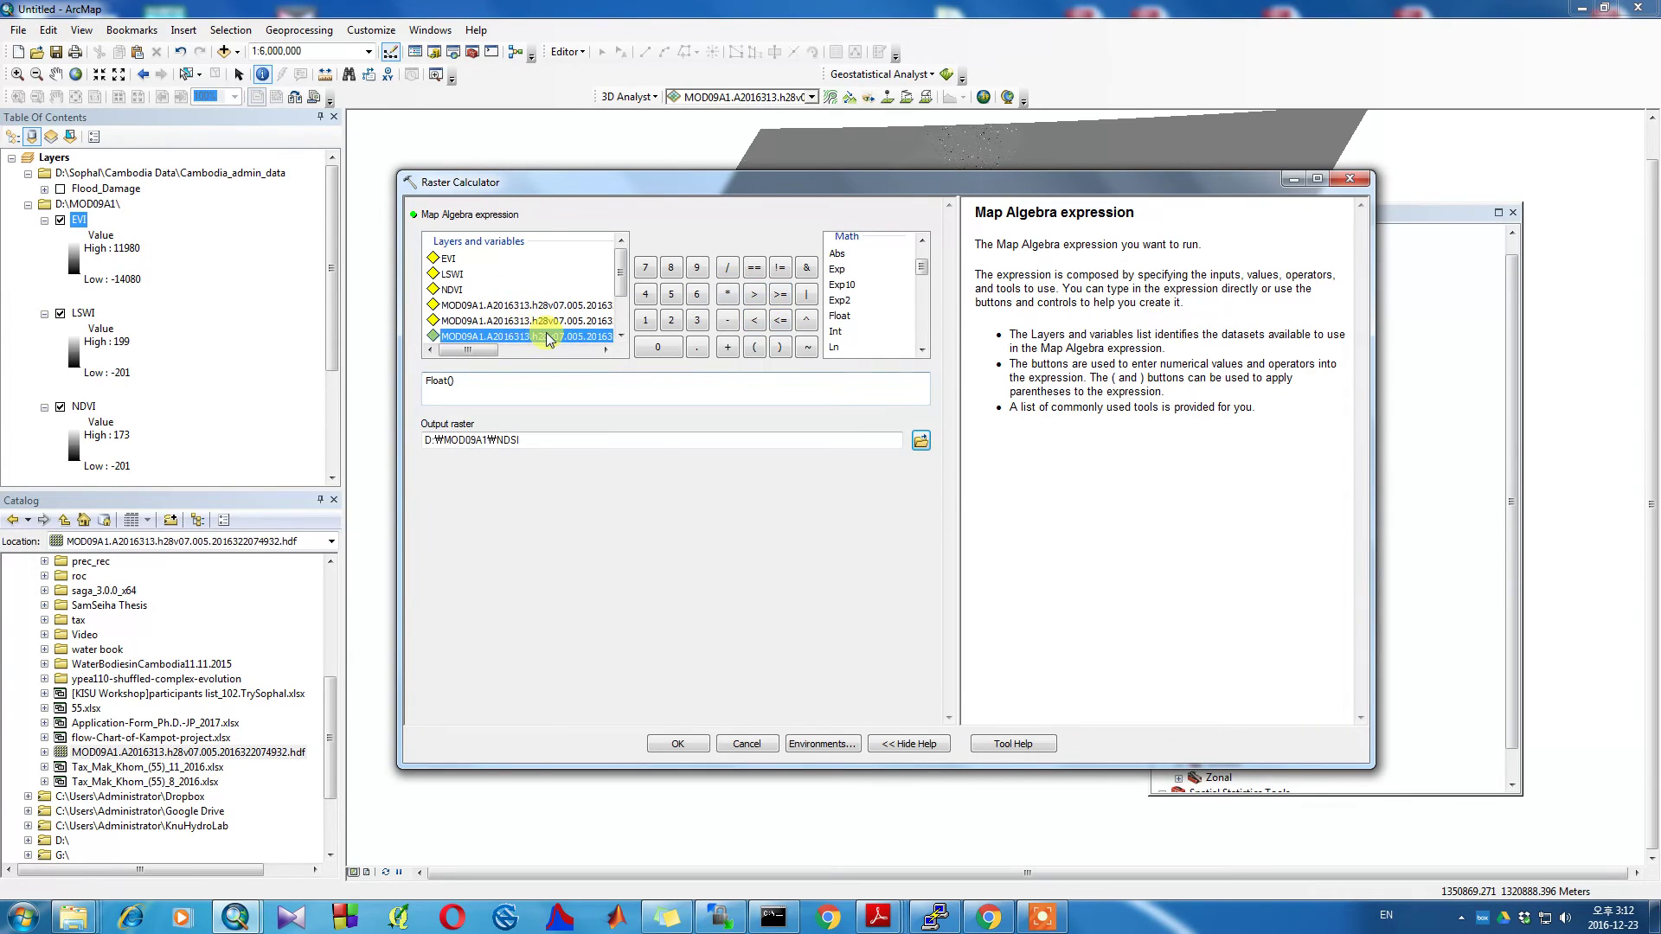
{"action": "double_click", "coordinate": [547, 337]}
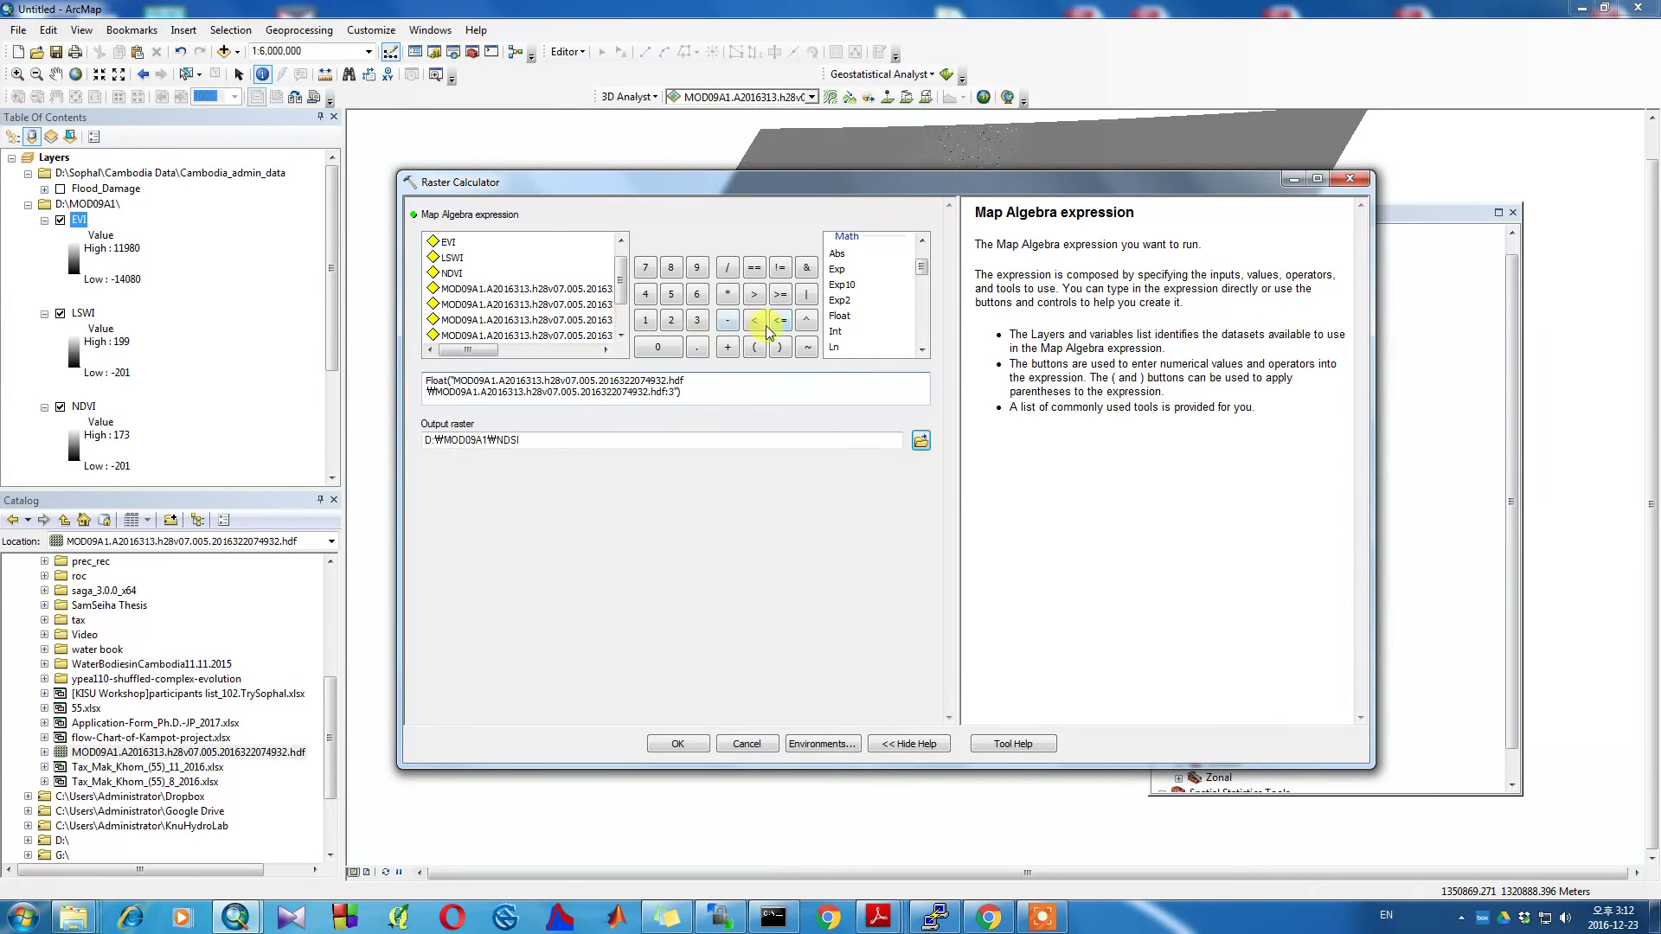
{"action": "left_click", "coordinate": [728, 325]}
{"action": "double_click", "coordinate": [592, 303]}
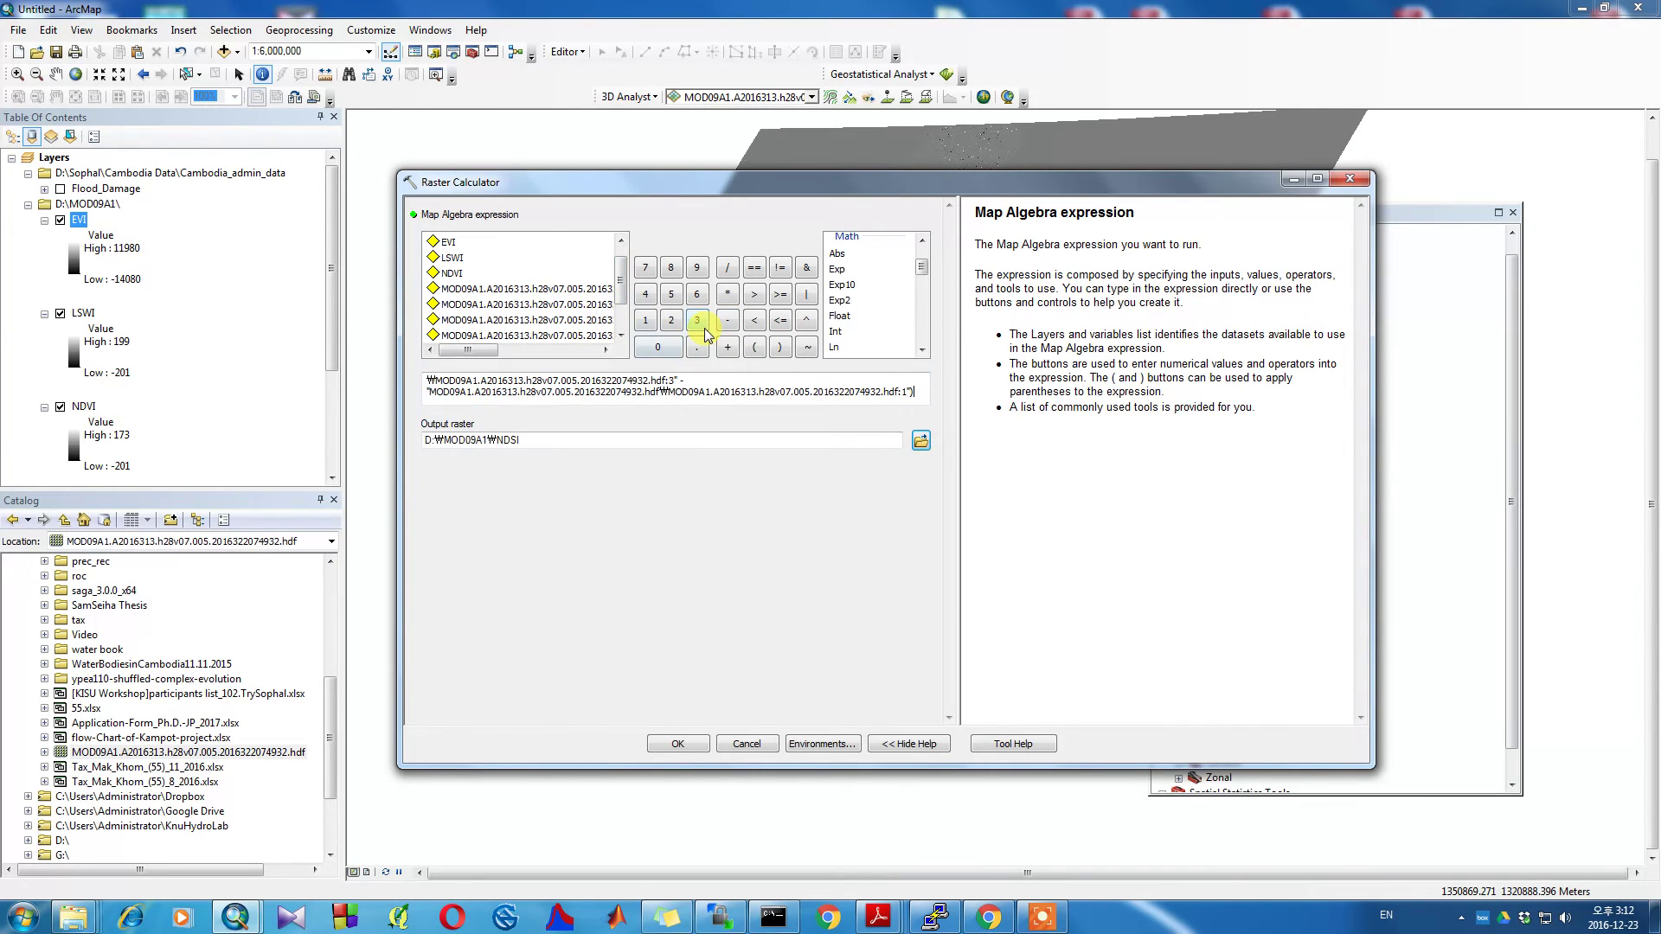
- Divide by Float(hdf:3 + hdf:1) and run the NDSI calculation
{"action": "left_click", "coordinate": [724, 270]}
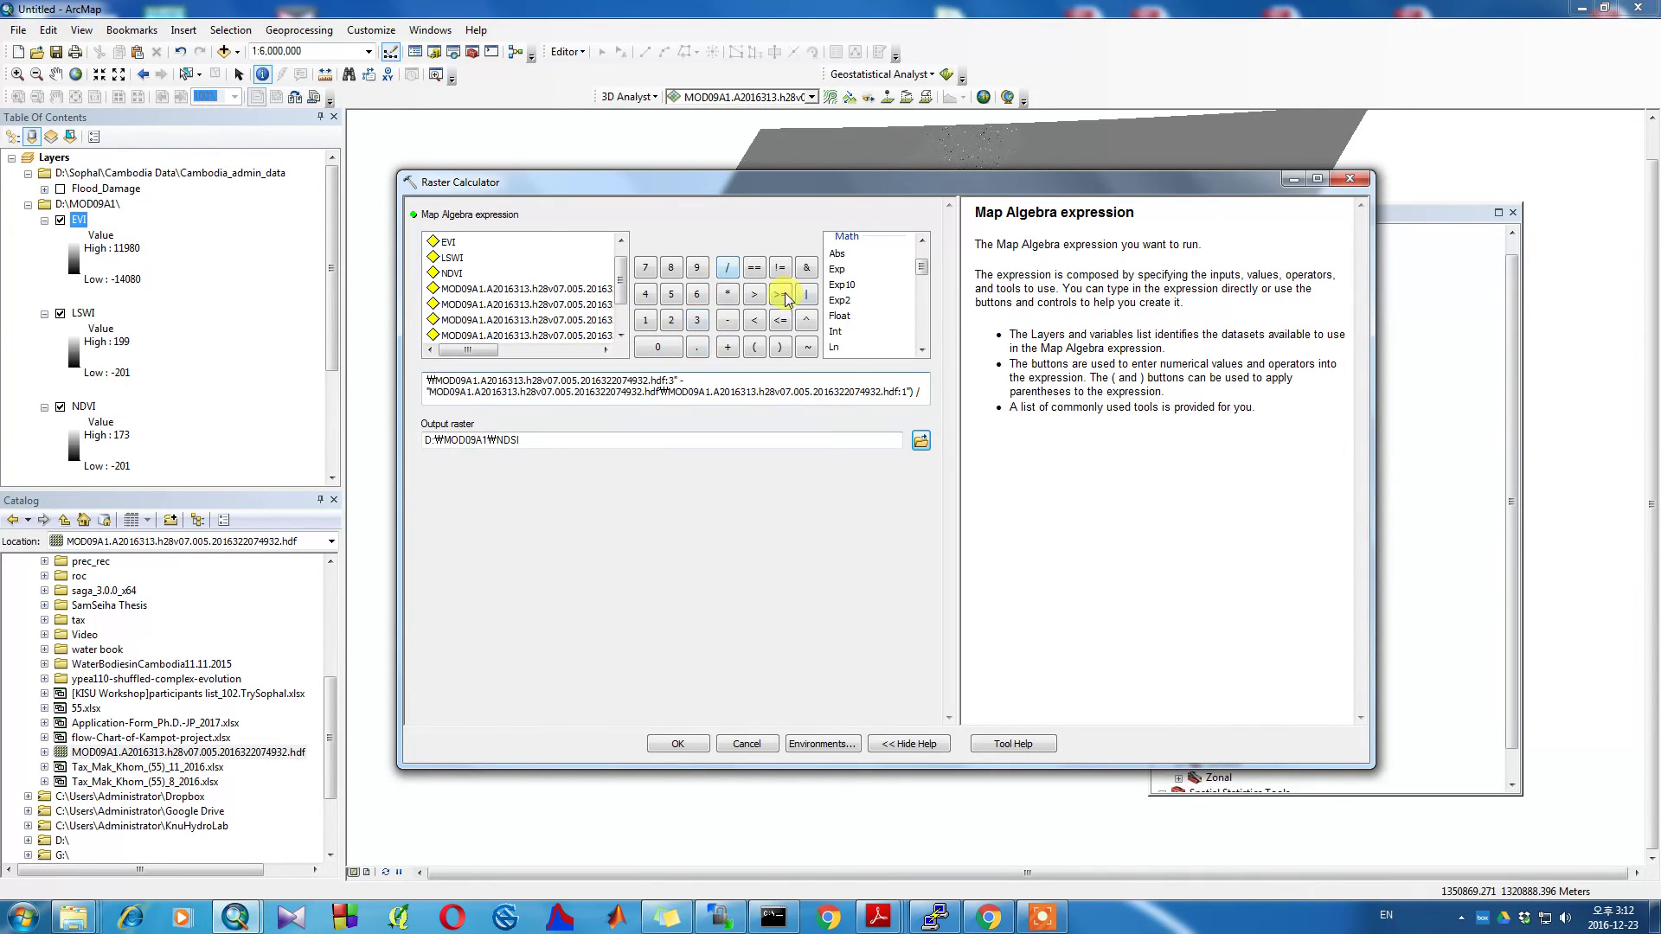
{"action": "double_click", "coordinate": [842, 322]}
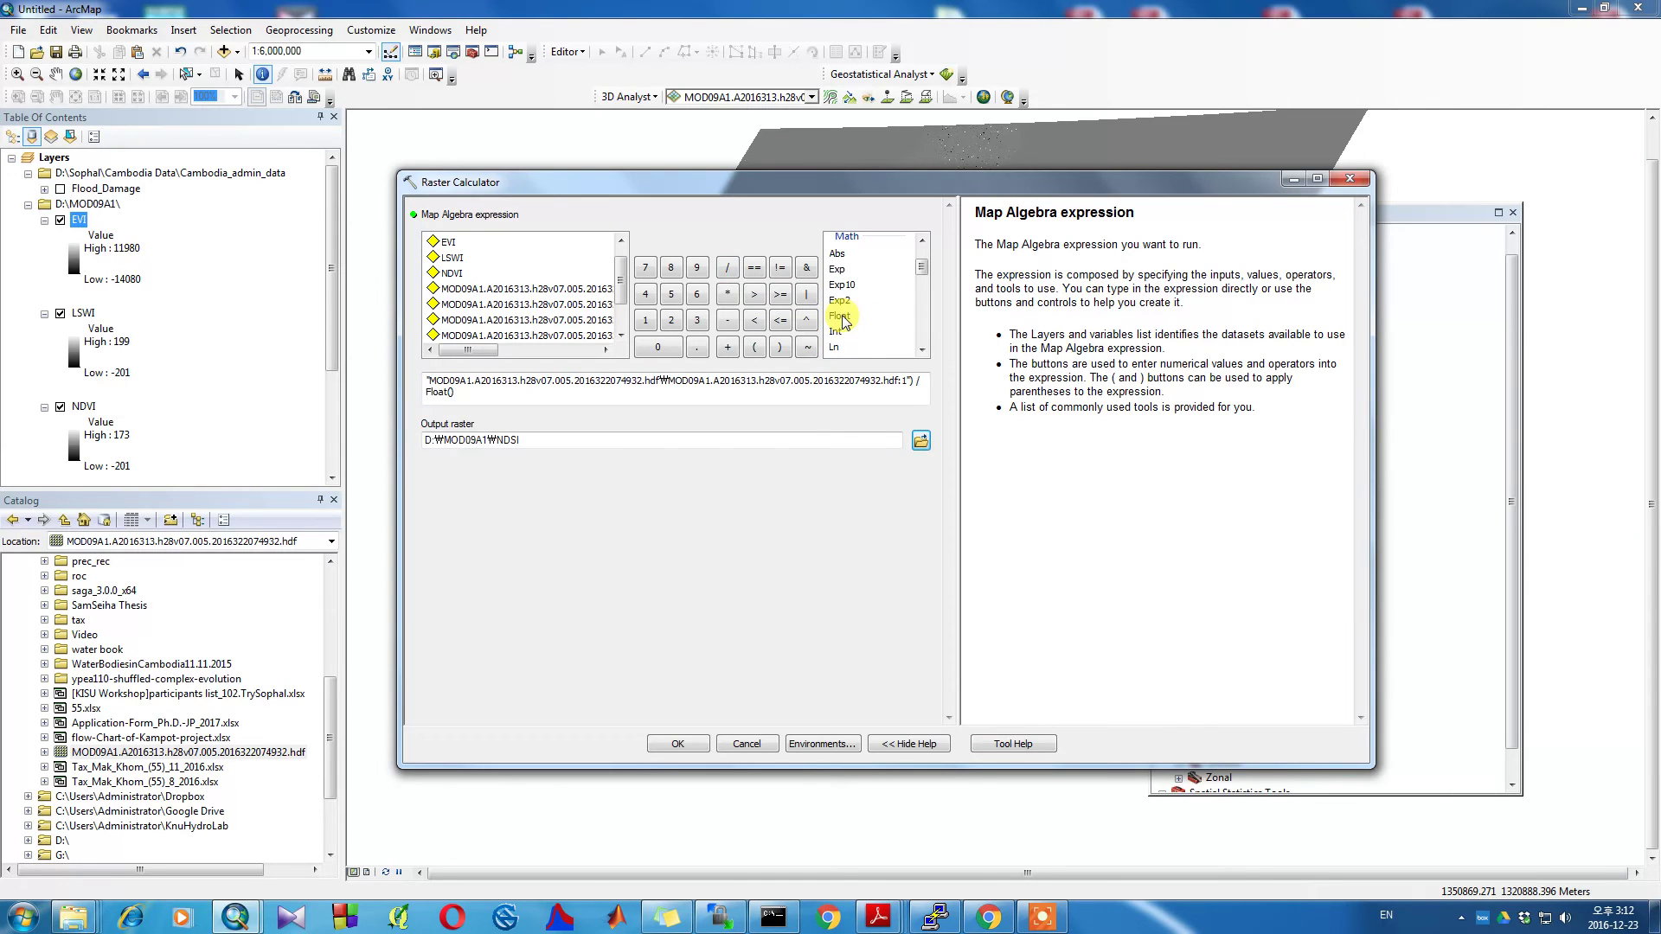
{"action": "double_click", "coordinate": [603, 335]}
{"action": "left_click", "coordinate": [727, 347]}
{"action": "double_click", "coordinate": [603, 306]}
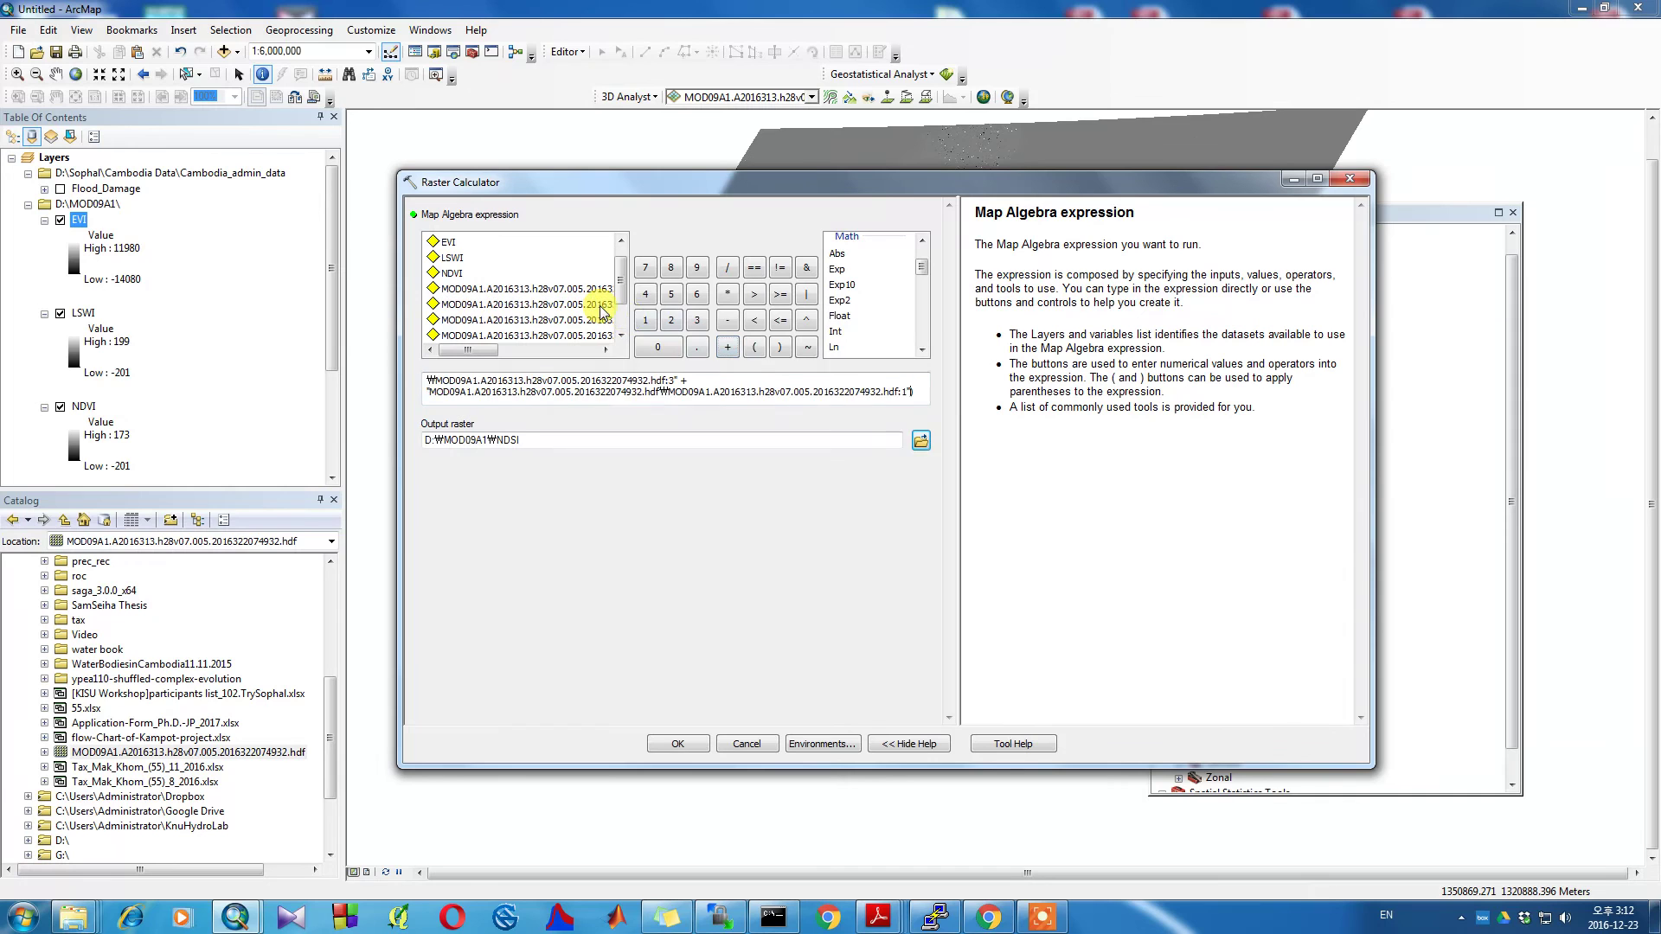
{"action": "left_click", "coordinate": [679, 743]}
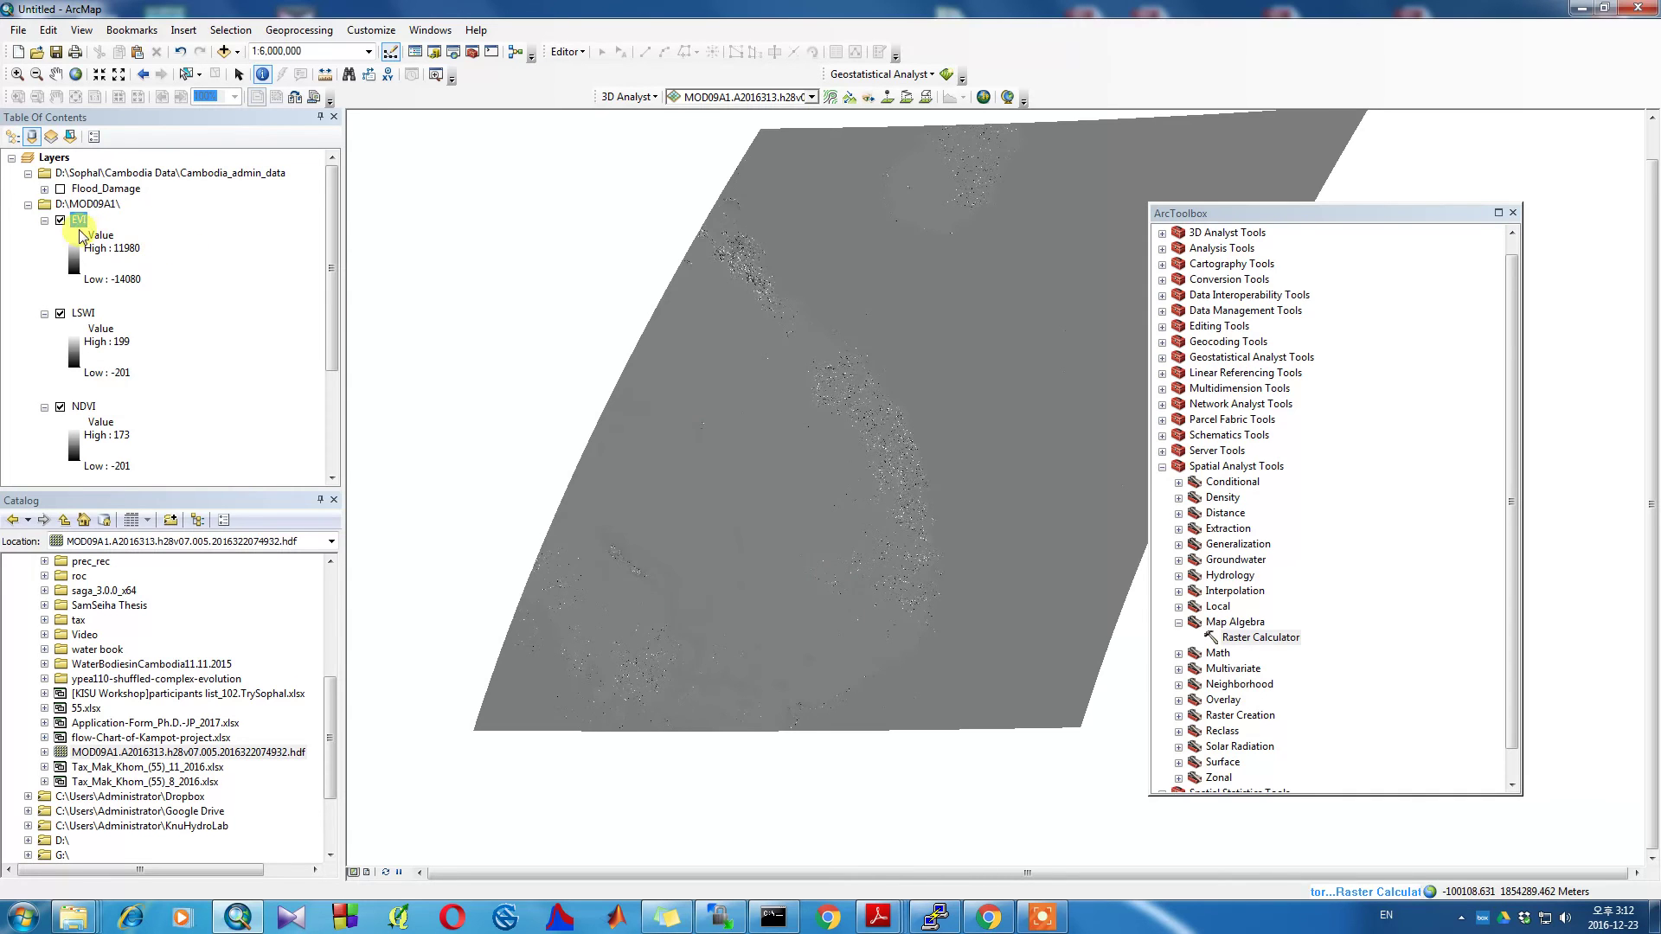
- Collapse the EVI, LSWI and NDVI legends, zoom in to 1:5,000,000, and select the Identify tool
{"action": "left_click", "coordinate": [44, 236]}
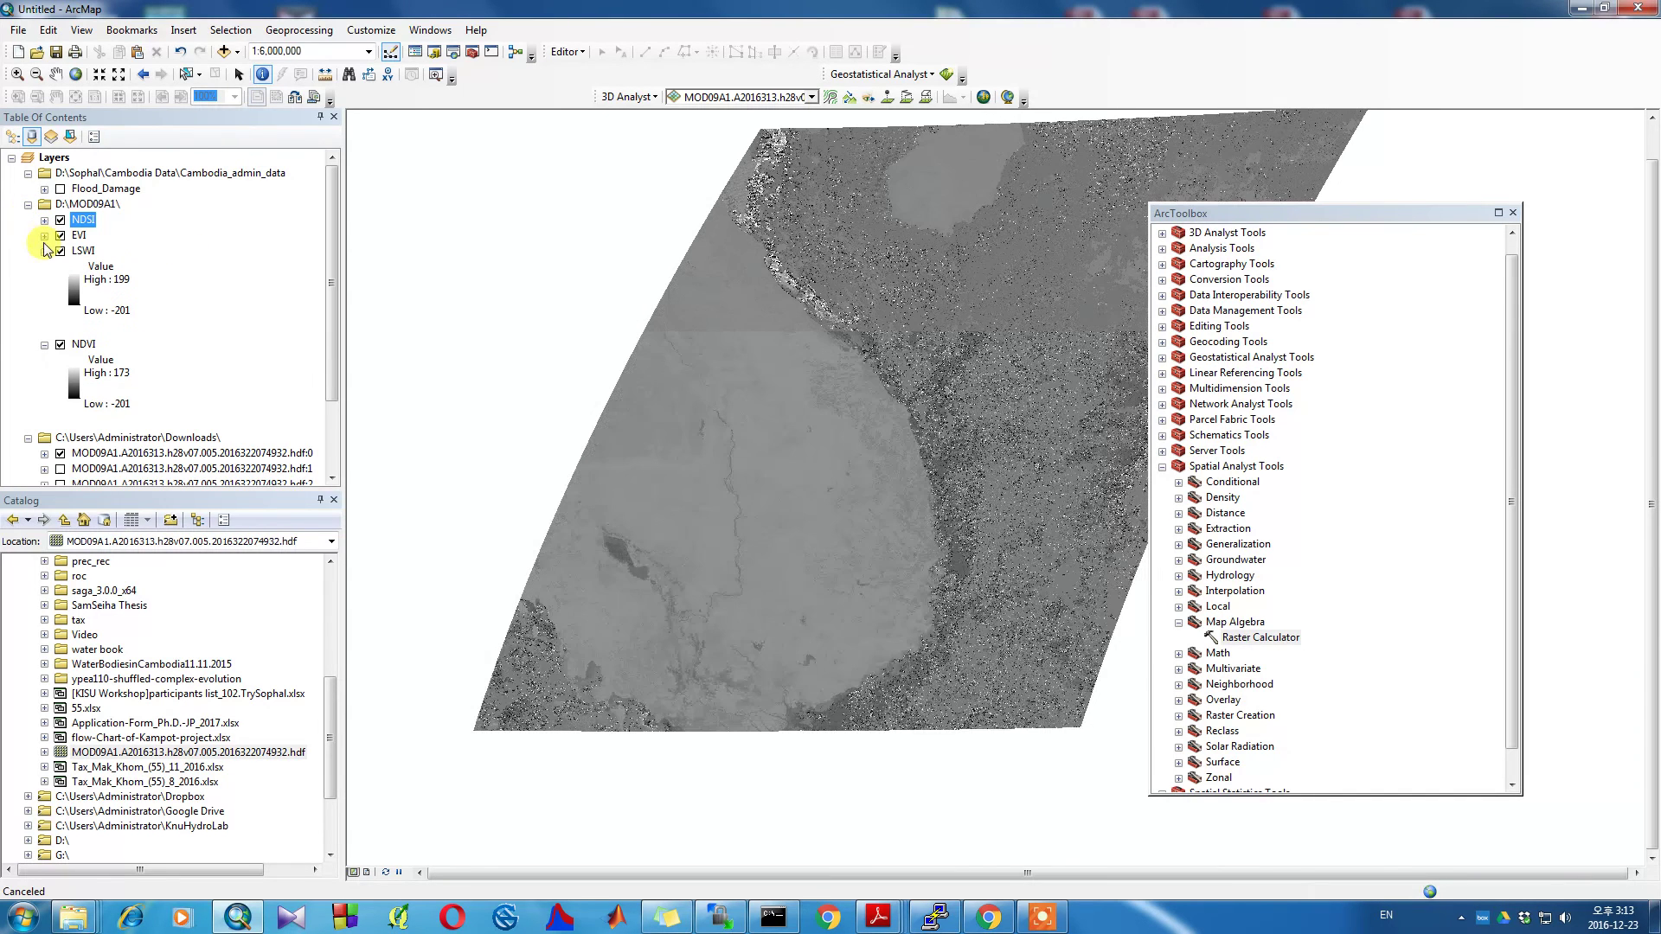
{"action": "left_click", "coordinate": [44, 251]}
{"action": "left_click", "coordinate": [44, 267]}
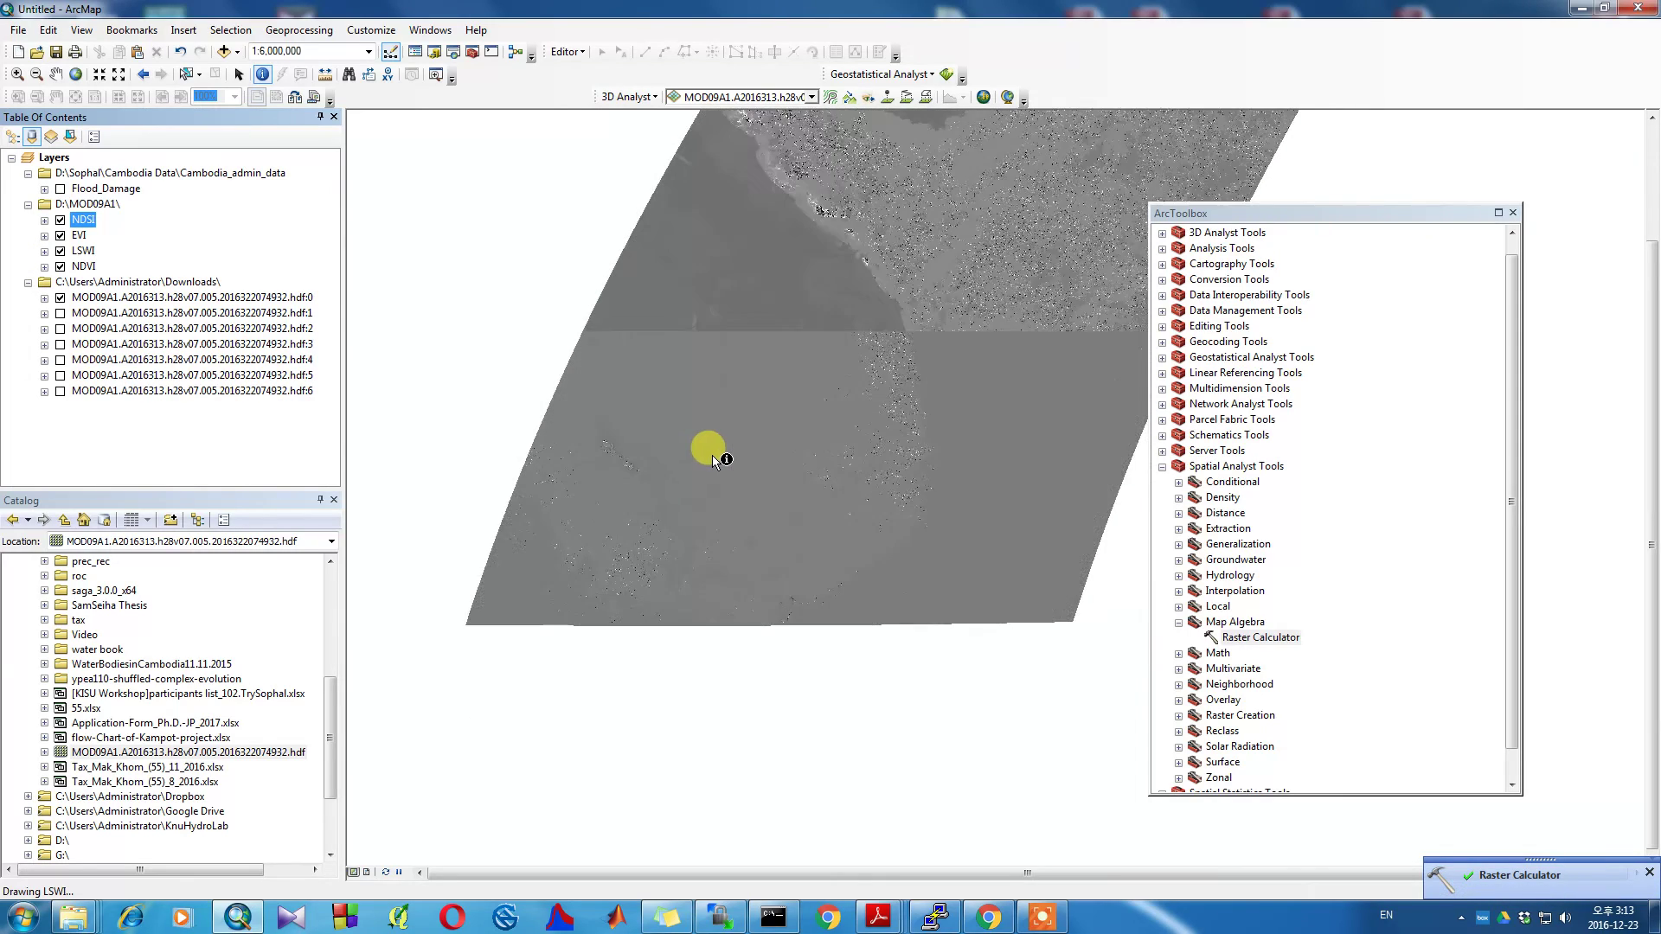
{"action": "scroll", "coordinate": [713, 455], "scroll_direction": "down", "scroll_amount": 1}
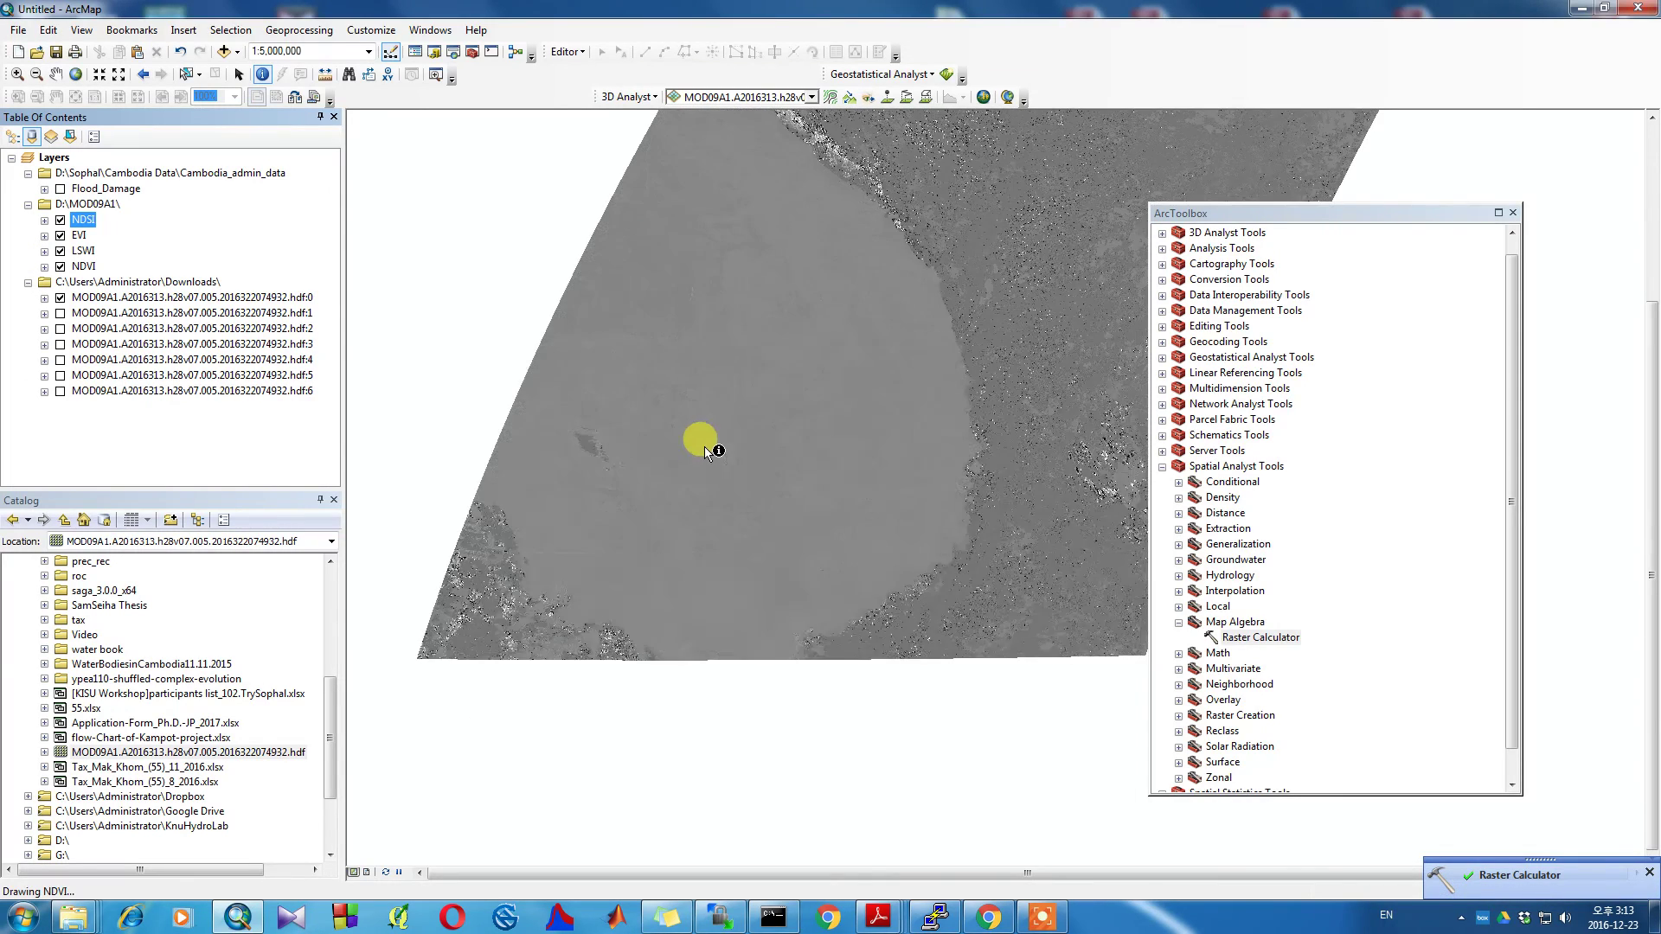
{"action": "left_click", "coordinate": [262, 73]}
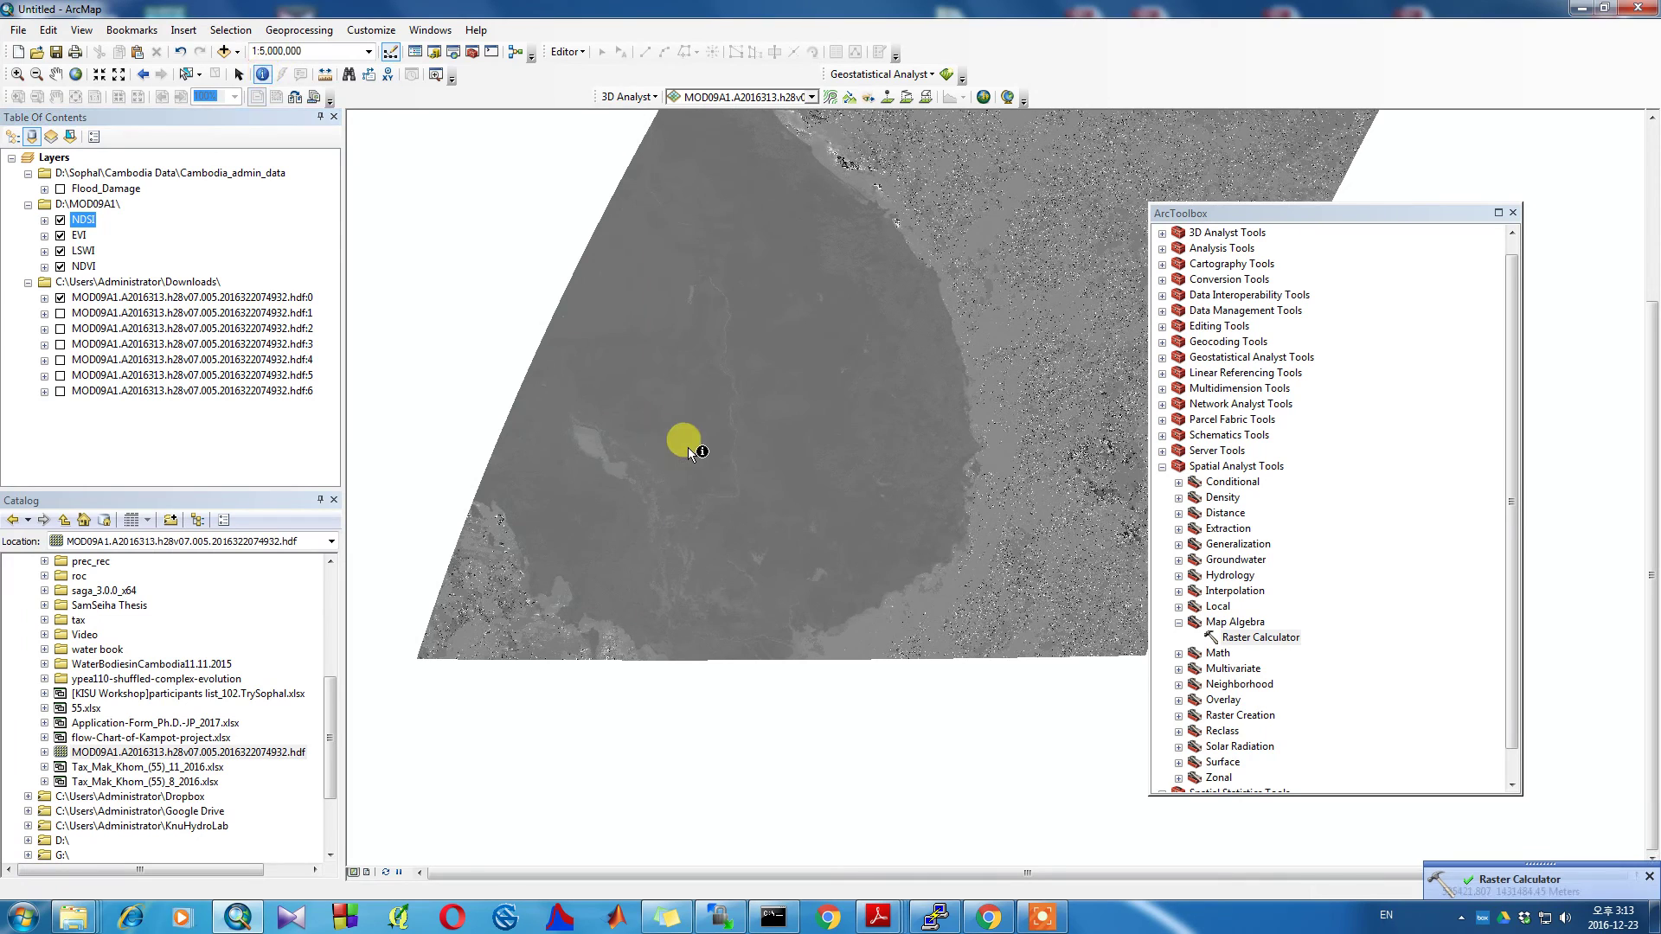
- Identify index values from all visible layers at several floodplain points across the map
{"action": "left_click", "coordinate": [685, 455]}
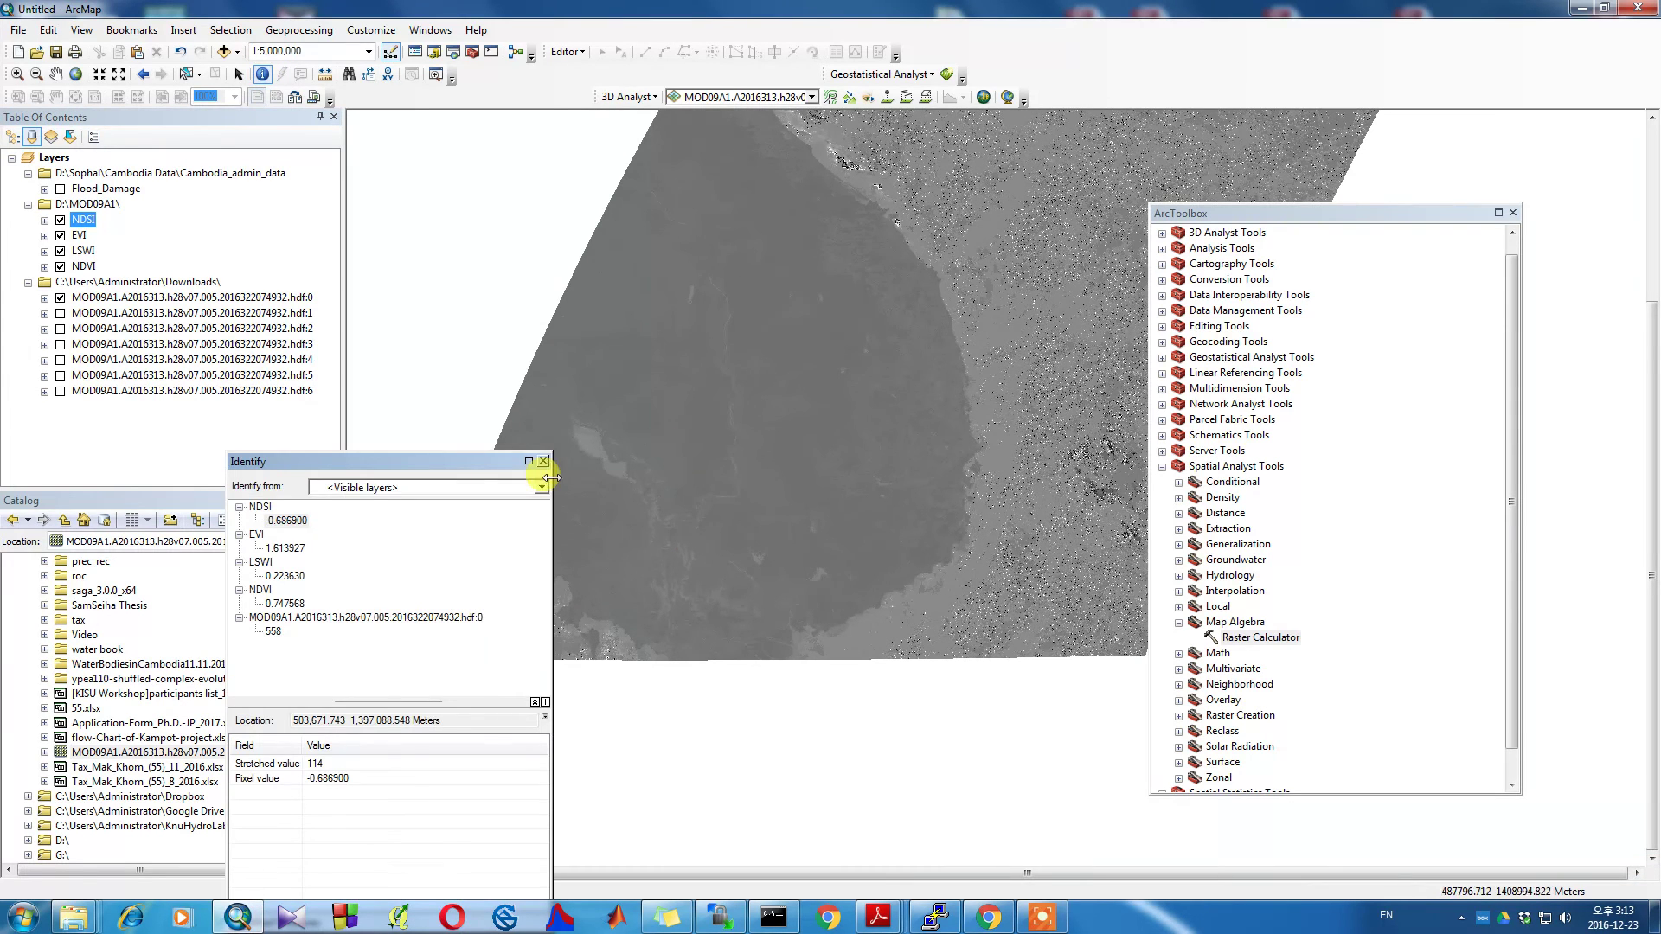
{"action": "left_click", "coordinate": [355, 488]}
{"action": "left_click", "coordinate": [378, 521]}
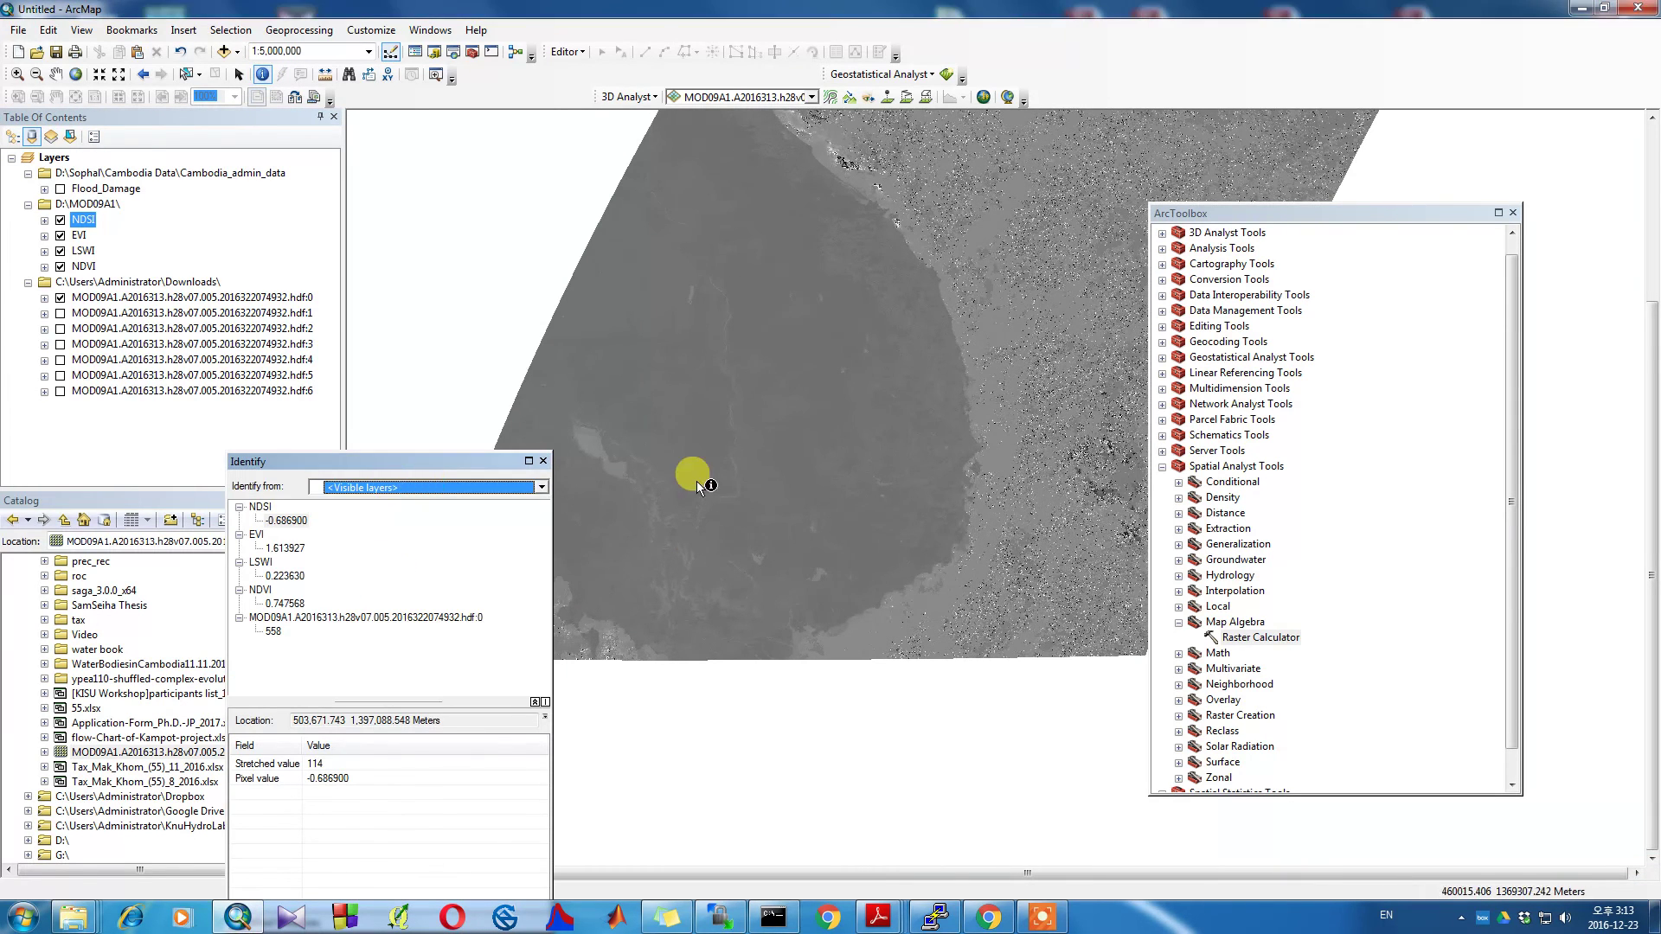
{"action": "left_click", "coordinate": [767, 431]}
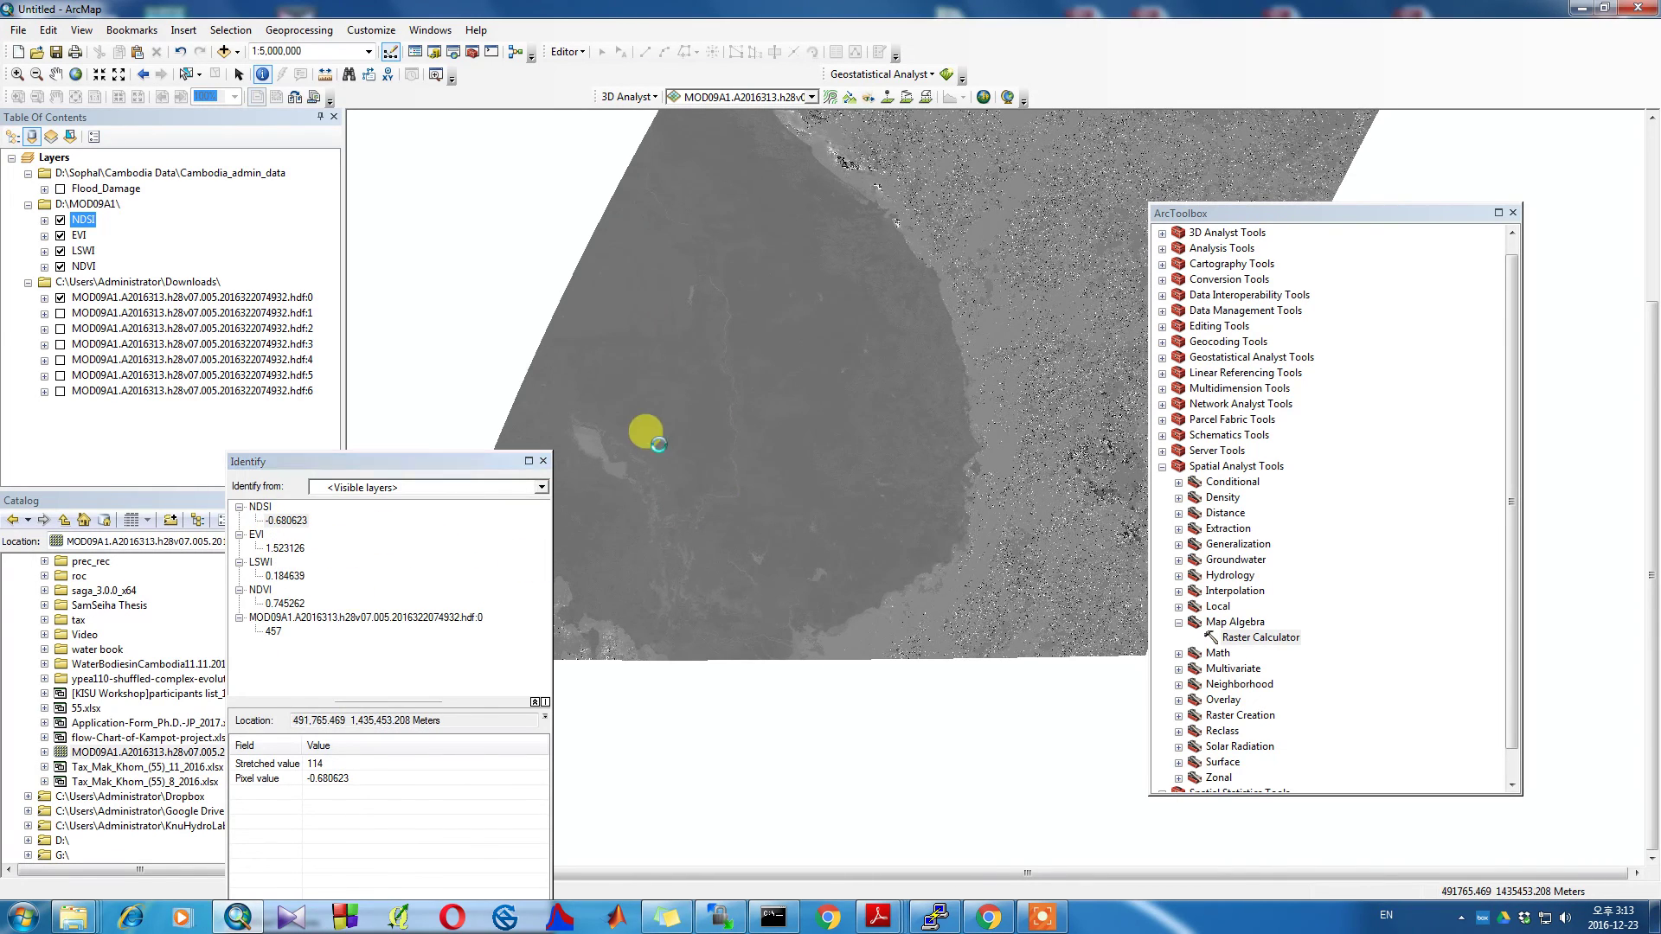
{"action": "left_click", "coordinate": [852, 436]}
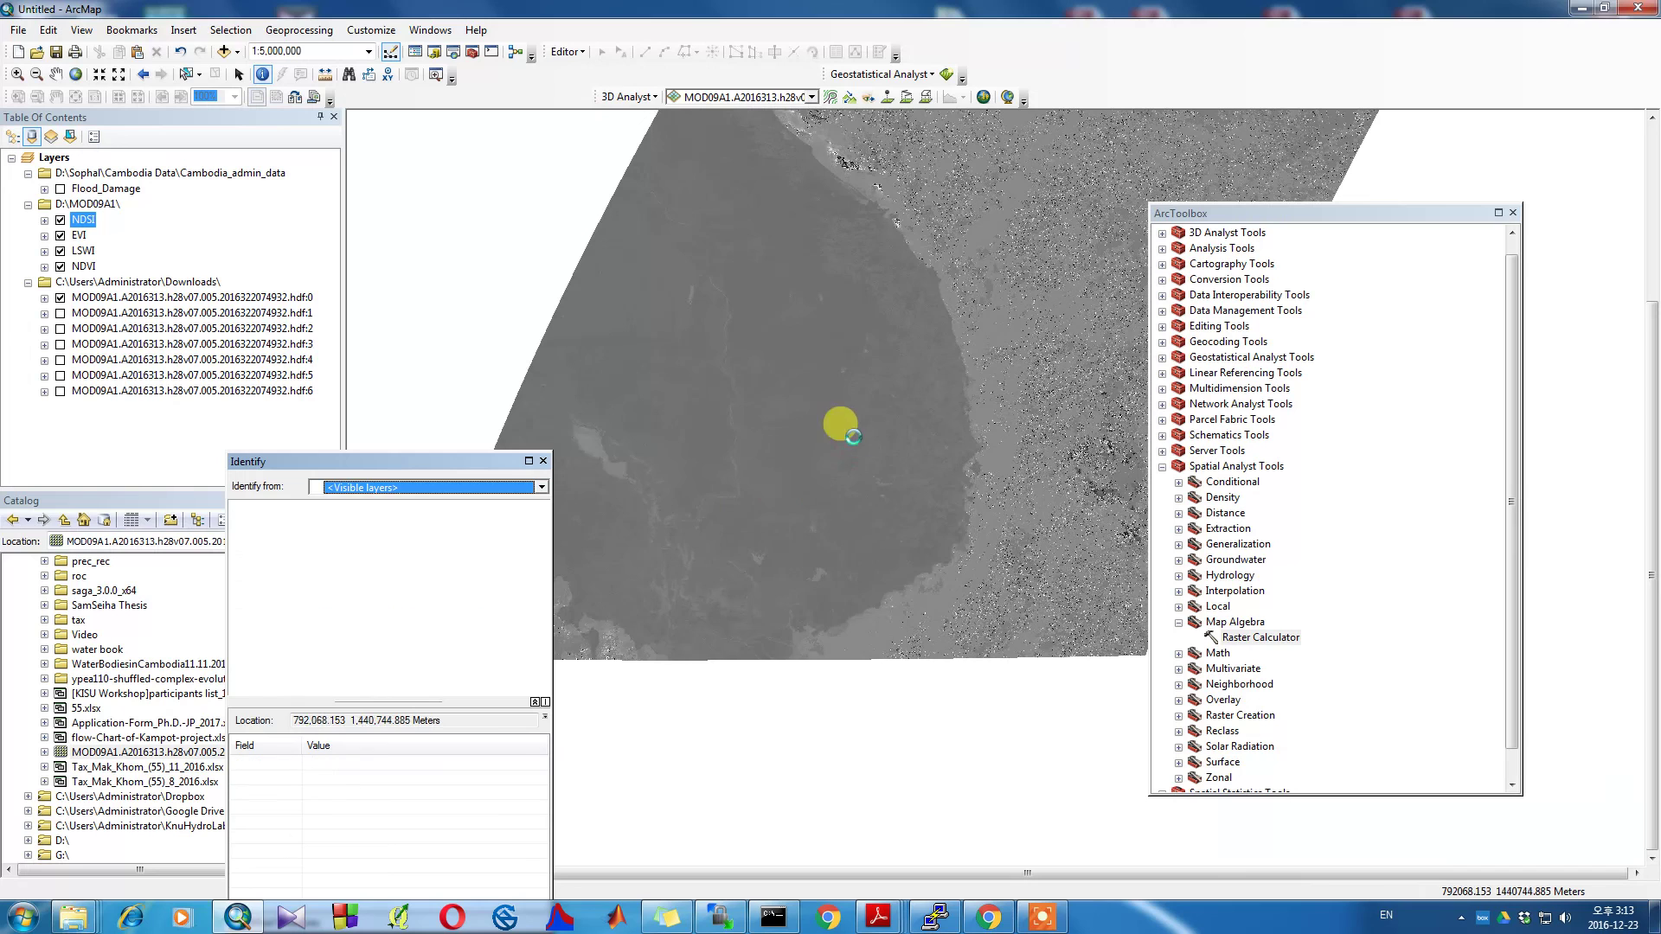
{"action": "left_click", "coordinate": [741, 389]}
{"action": "left_click", "coordinate": [630, 396]}
{"action": "left_click", "coordinate": [582, 477]}
{"action": "left_click", "coordinate": [622, 555]}
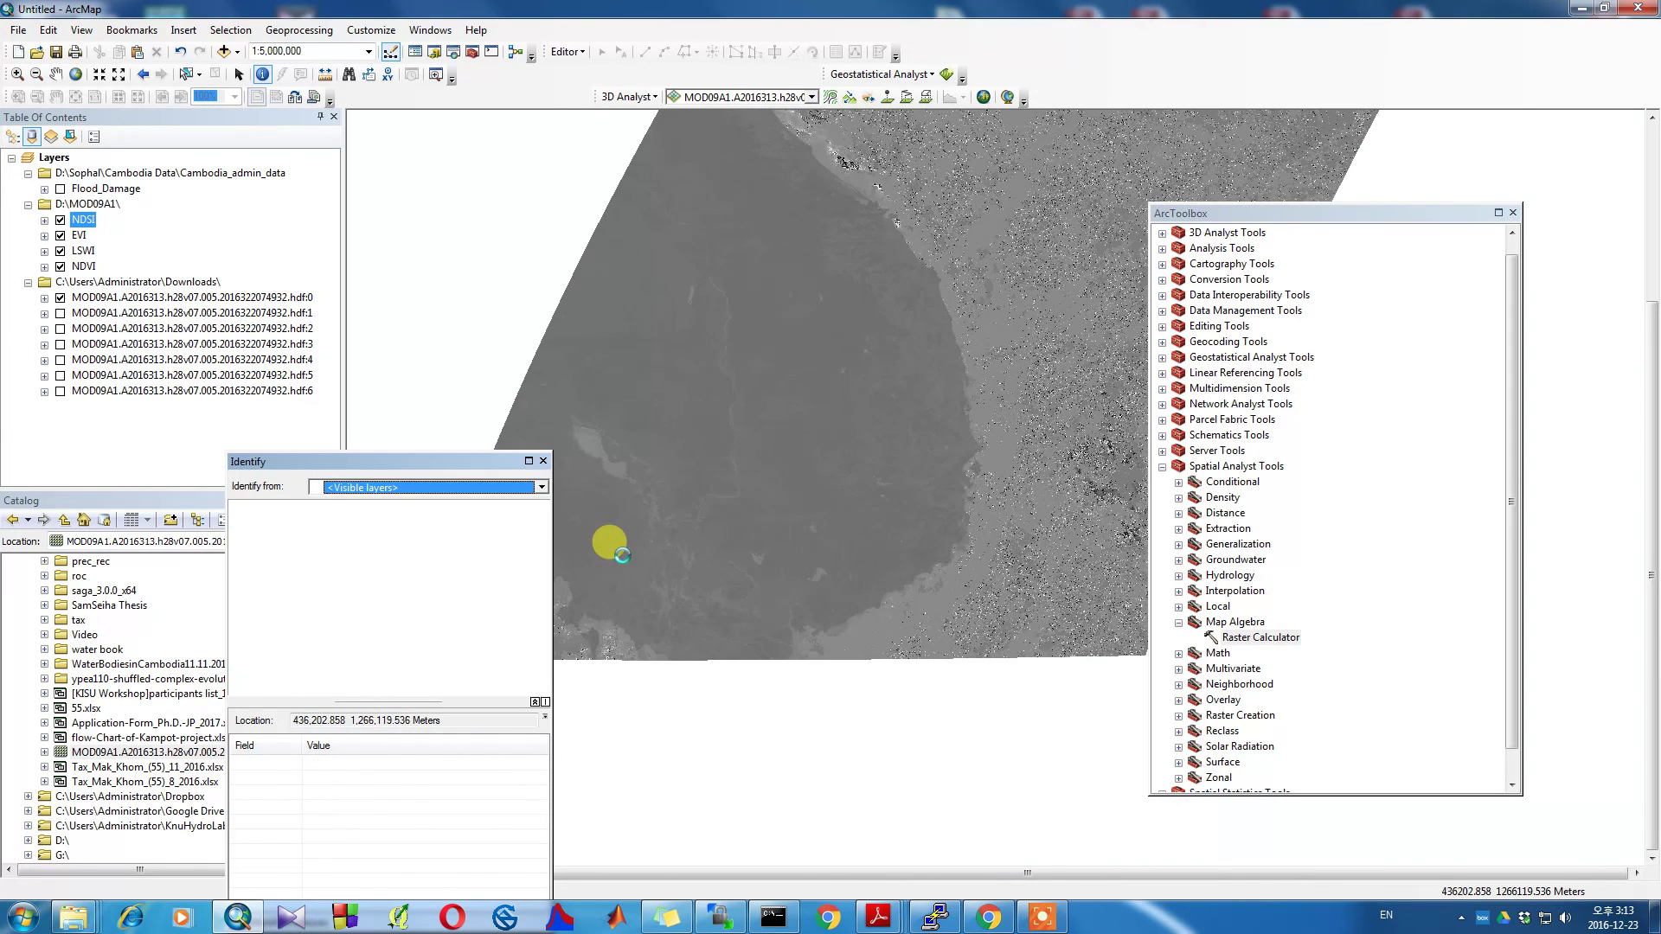
{"action": "left_click", "coordinate": [655, 557]}
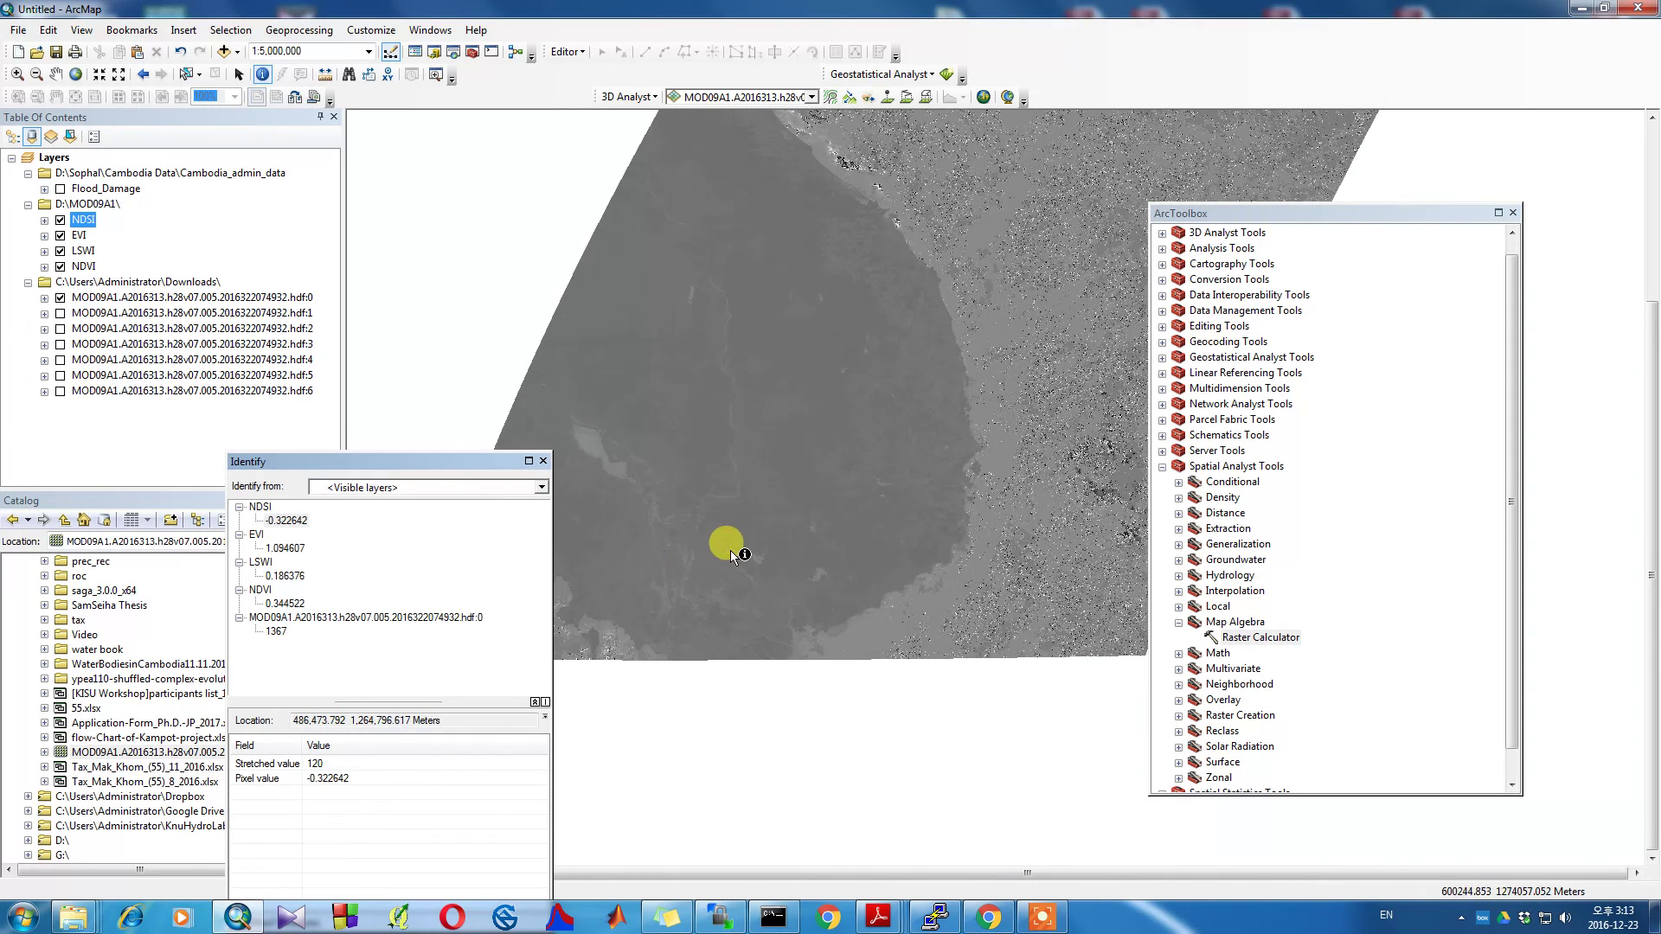
- Hide the hdf:0 band layer and identify index values at more map points
{"action": "left_click", "coordinate": [61, 298]}
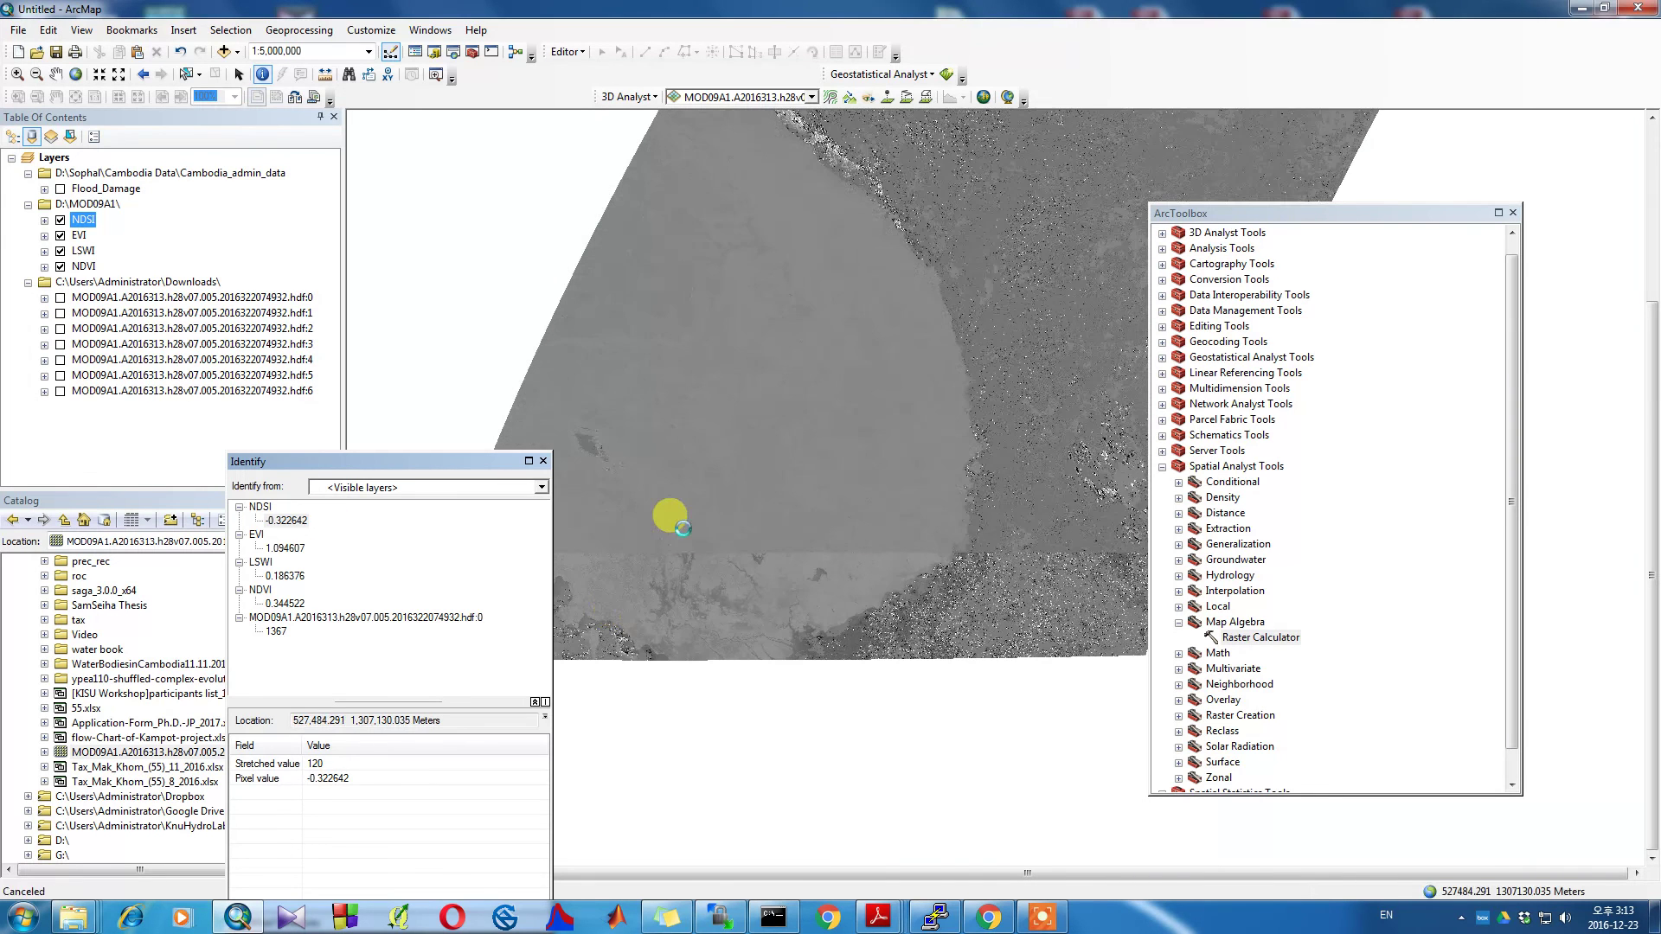
{"action": "left_click", "coordinate": [826, 531]}
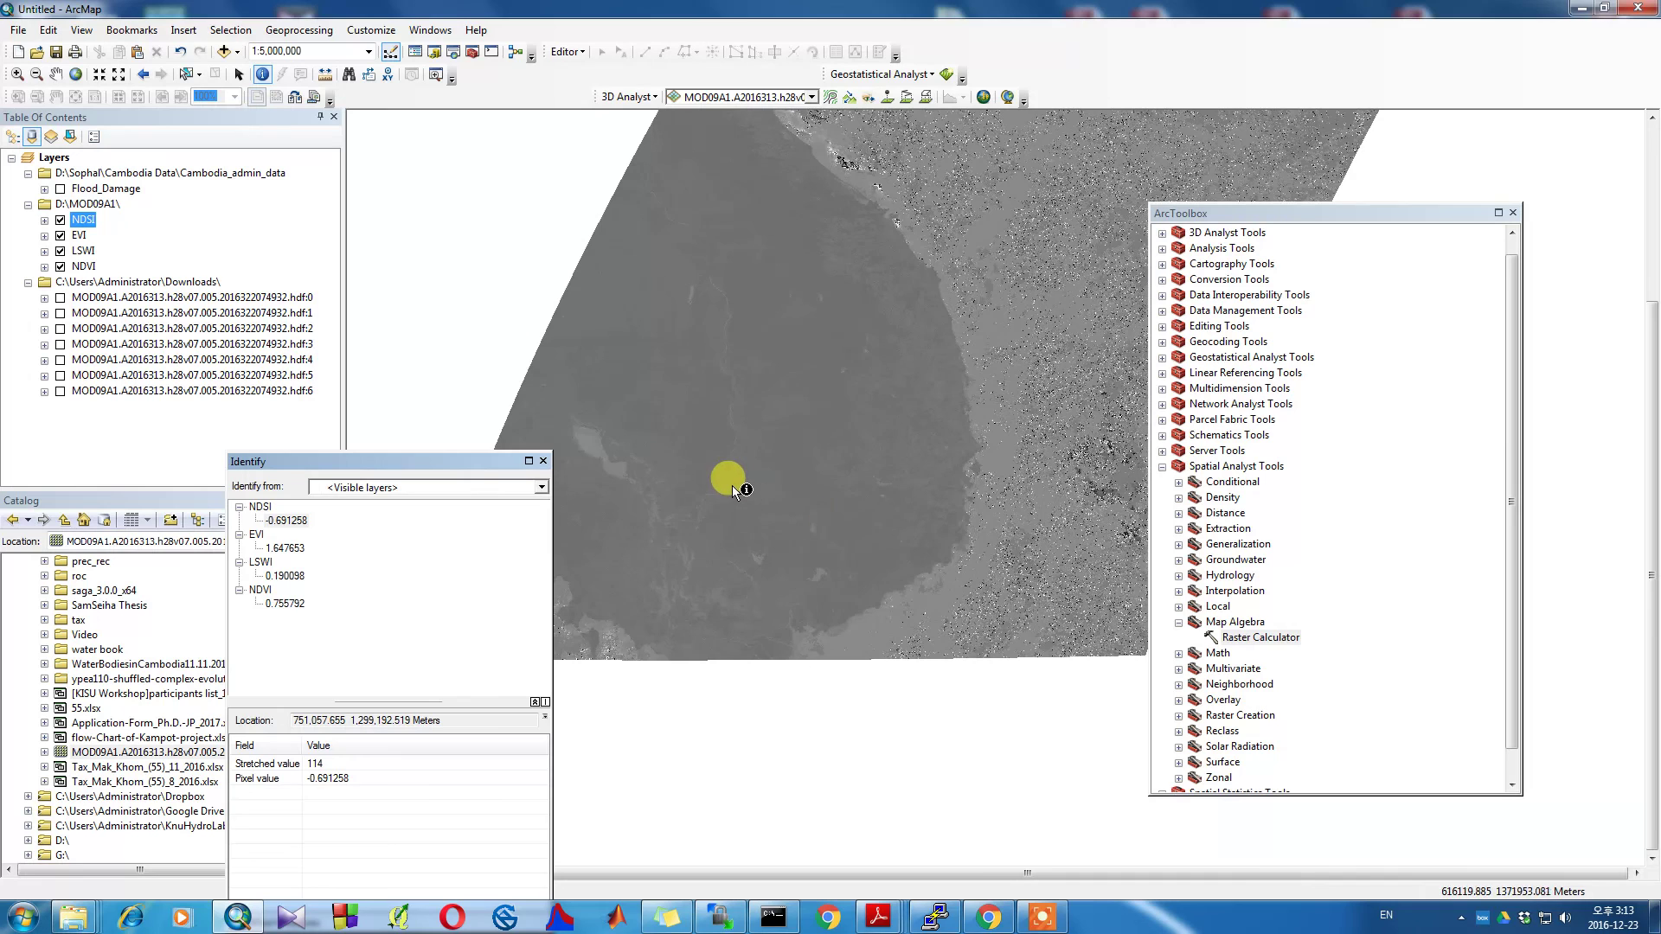
{"action": "left_click", "coordinate": [725, 475]}
{"action": "left_click", "coordinate": [728, 466]}
{"action": "left_click", "coordinate": [653, 449]}
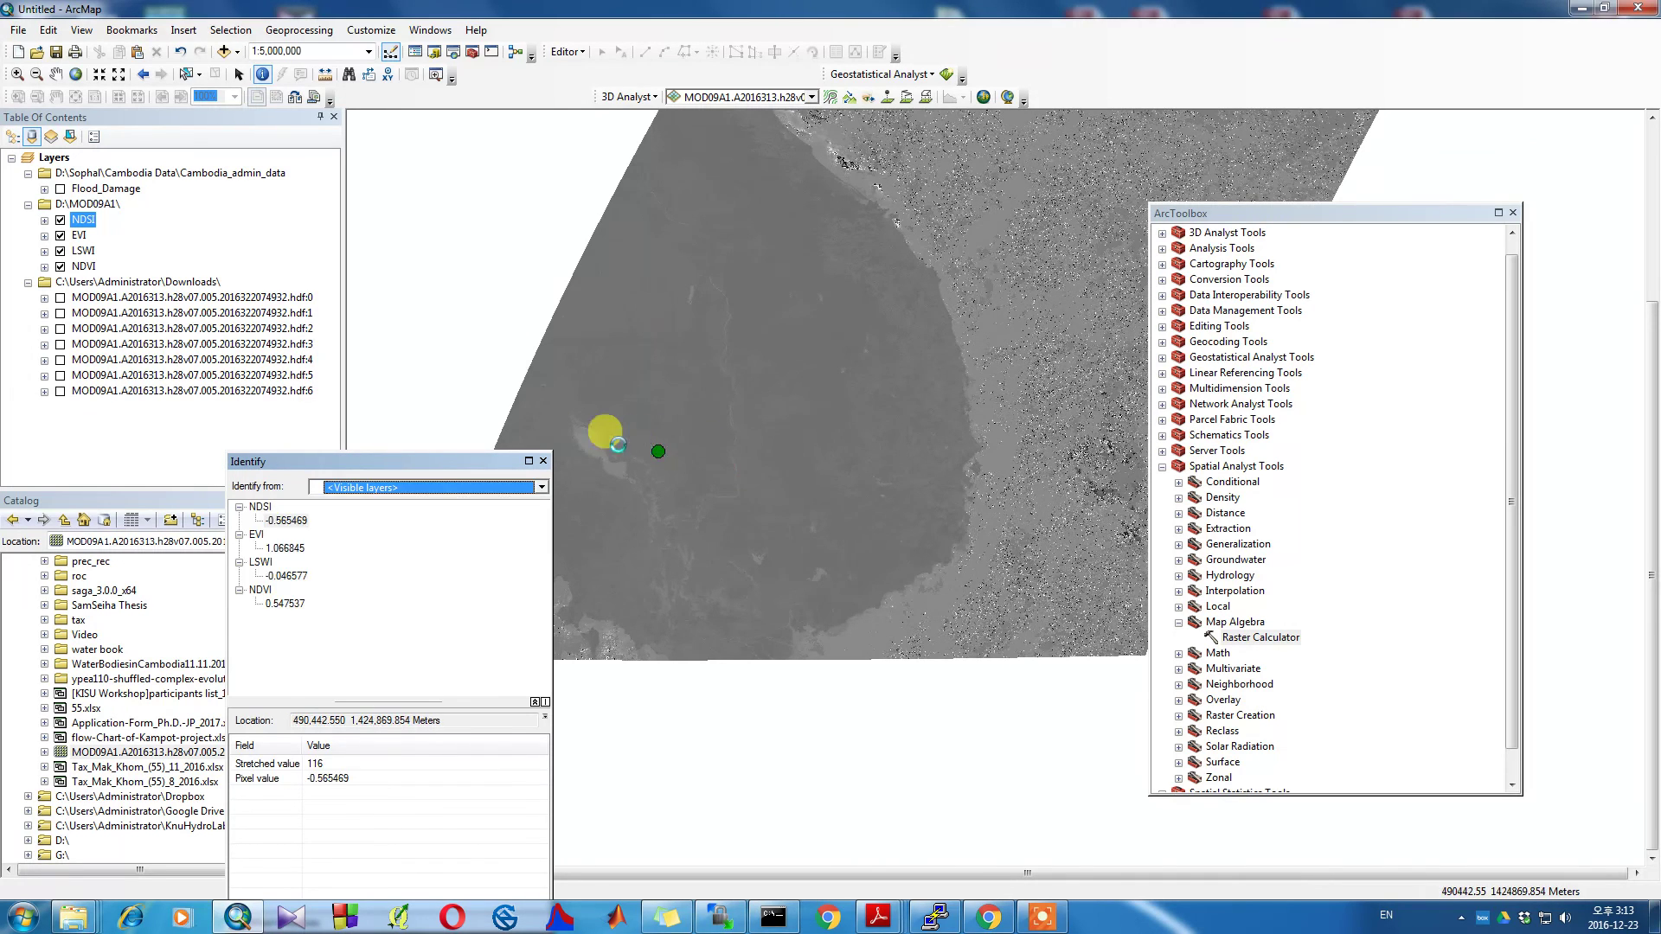
{"action": "left_click", "coordinate": [588, 476]}
{"action": "left_click", "coordinate": [675, 547]}
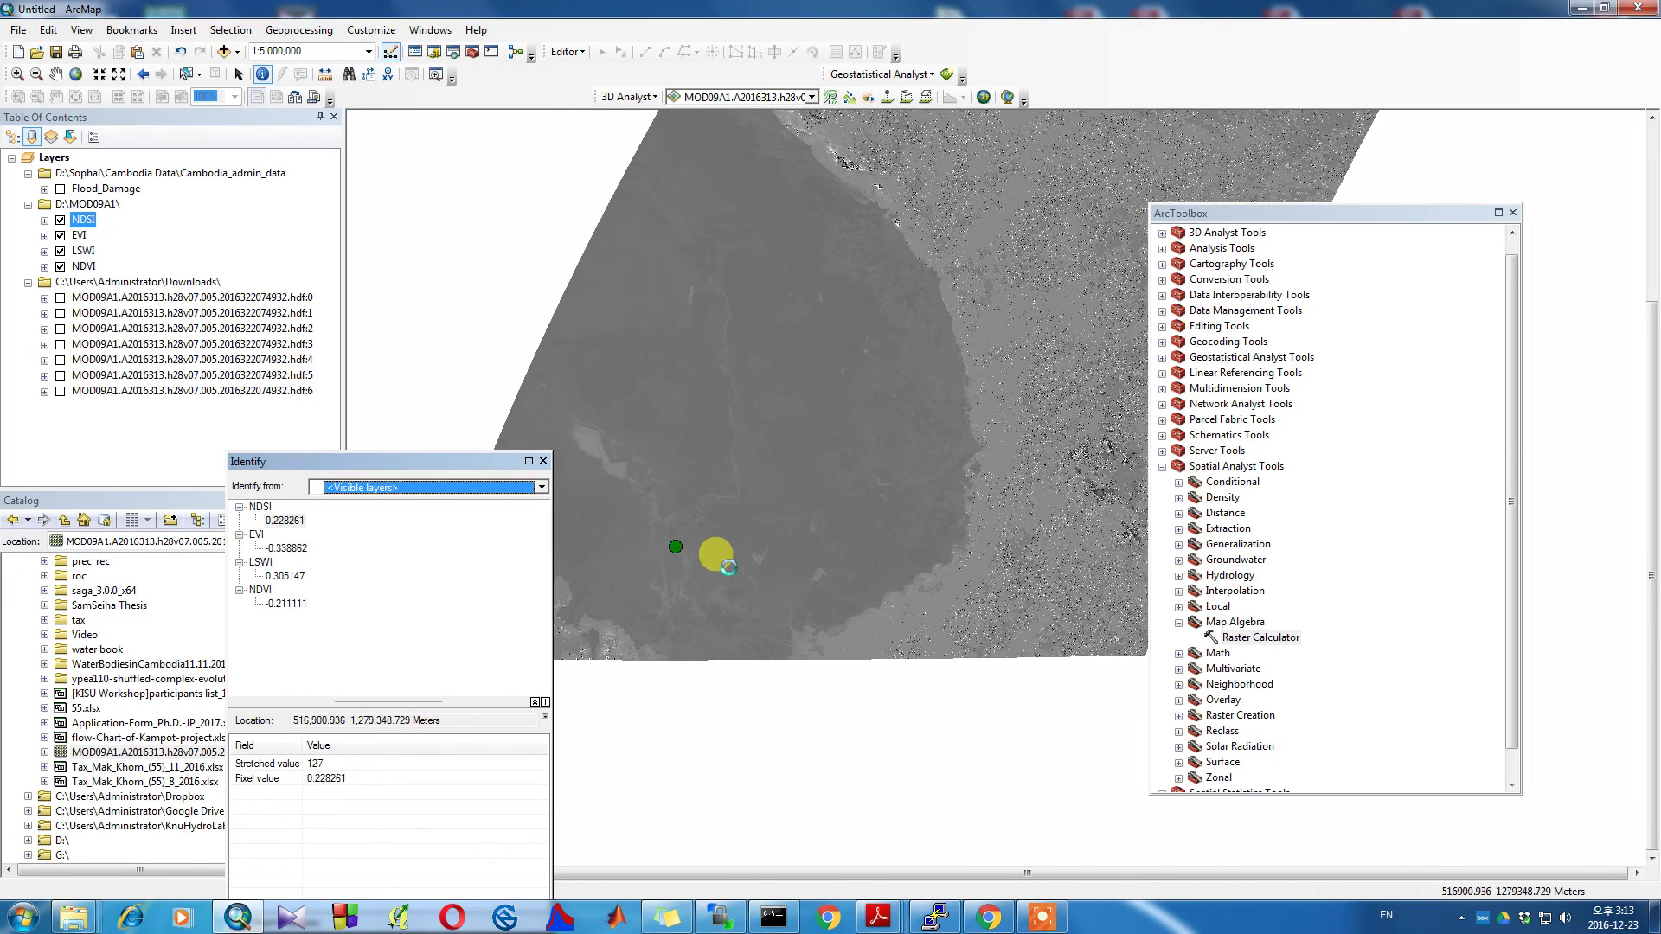
{"action": "left_click", "coordinate": [790, 564]}
{"action": "left_click", "coordinate": [551, 420]}
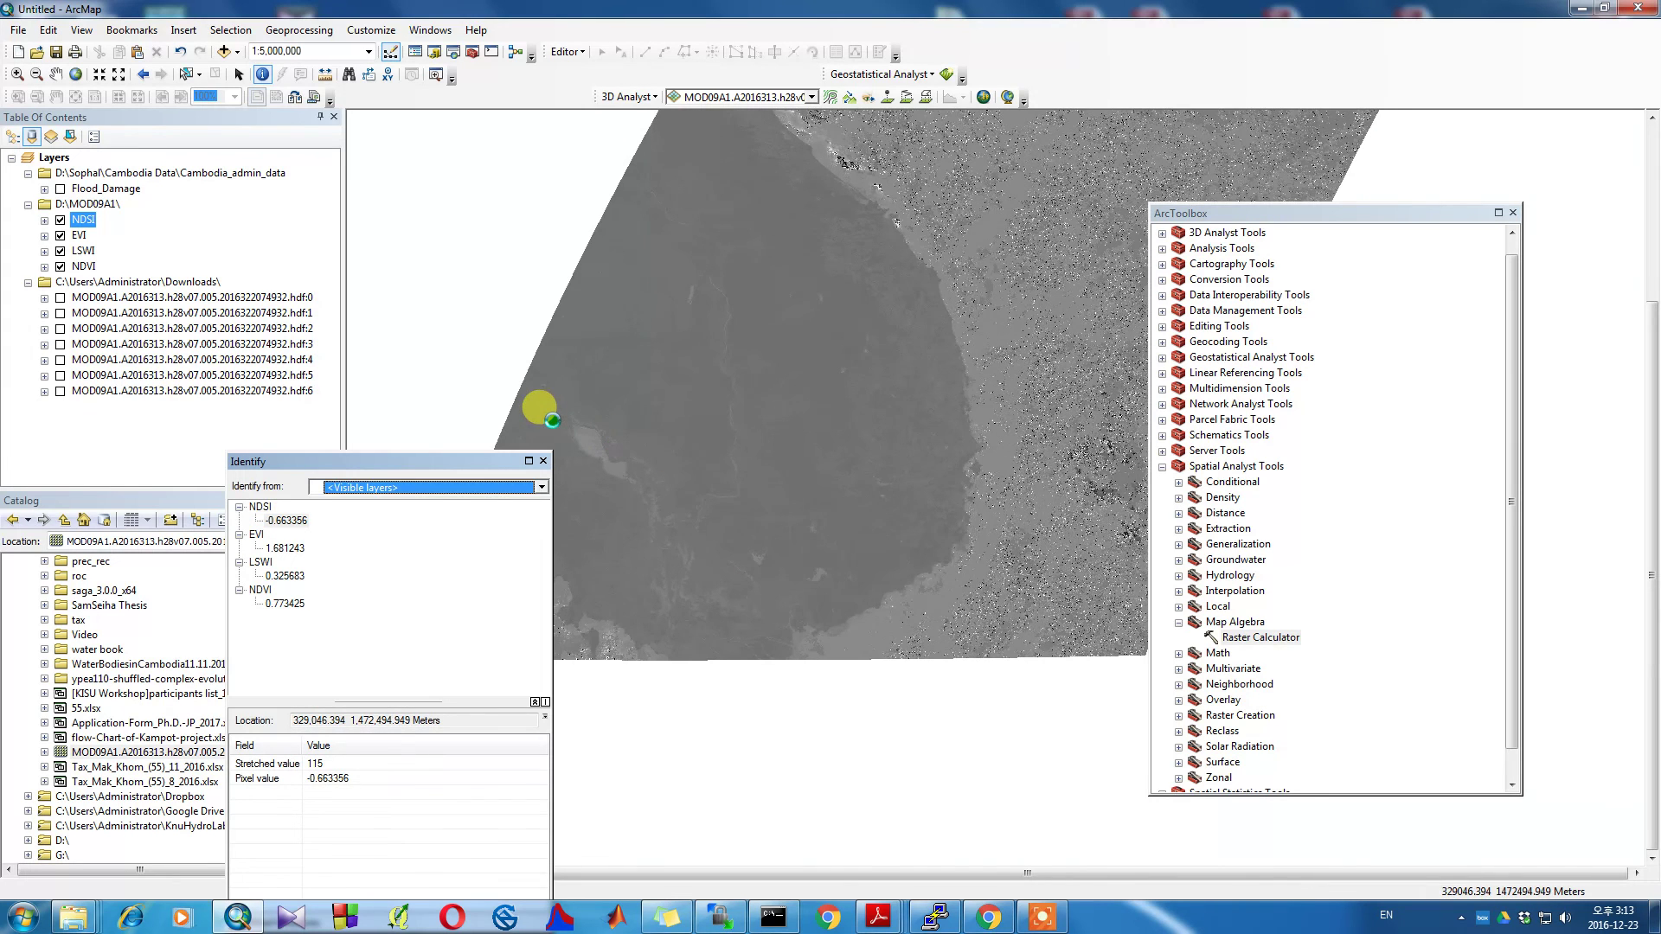
{"action": "left_click", "coordinate": [1045, 900]}
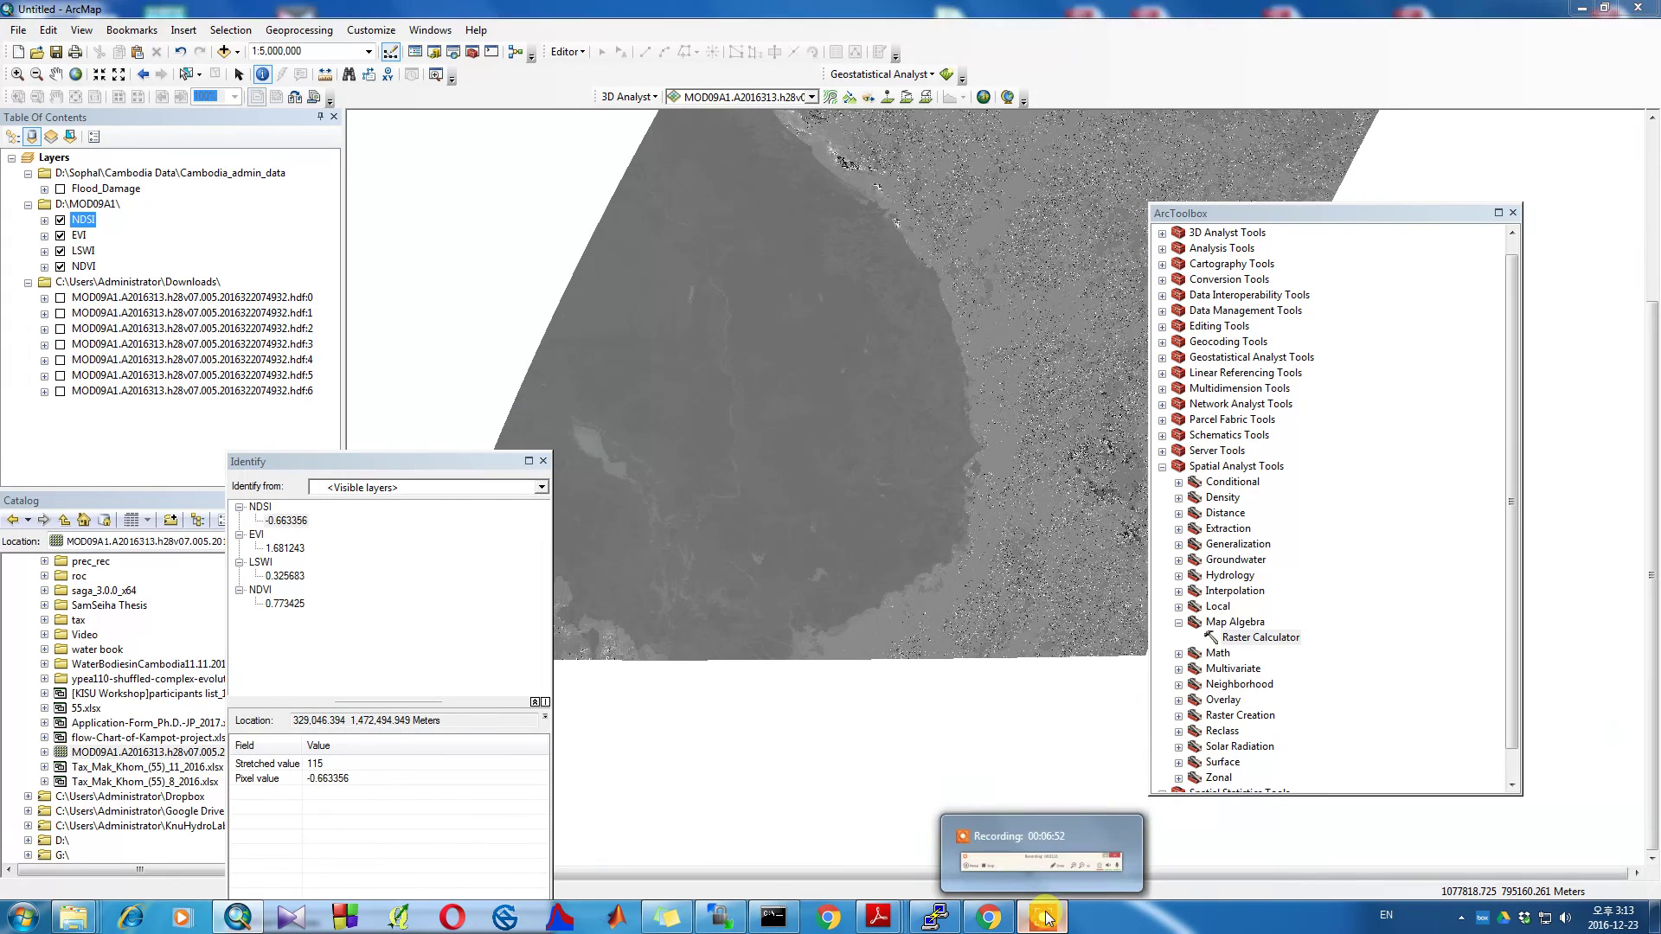